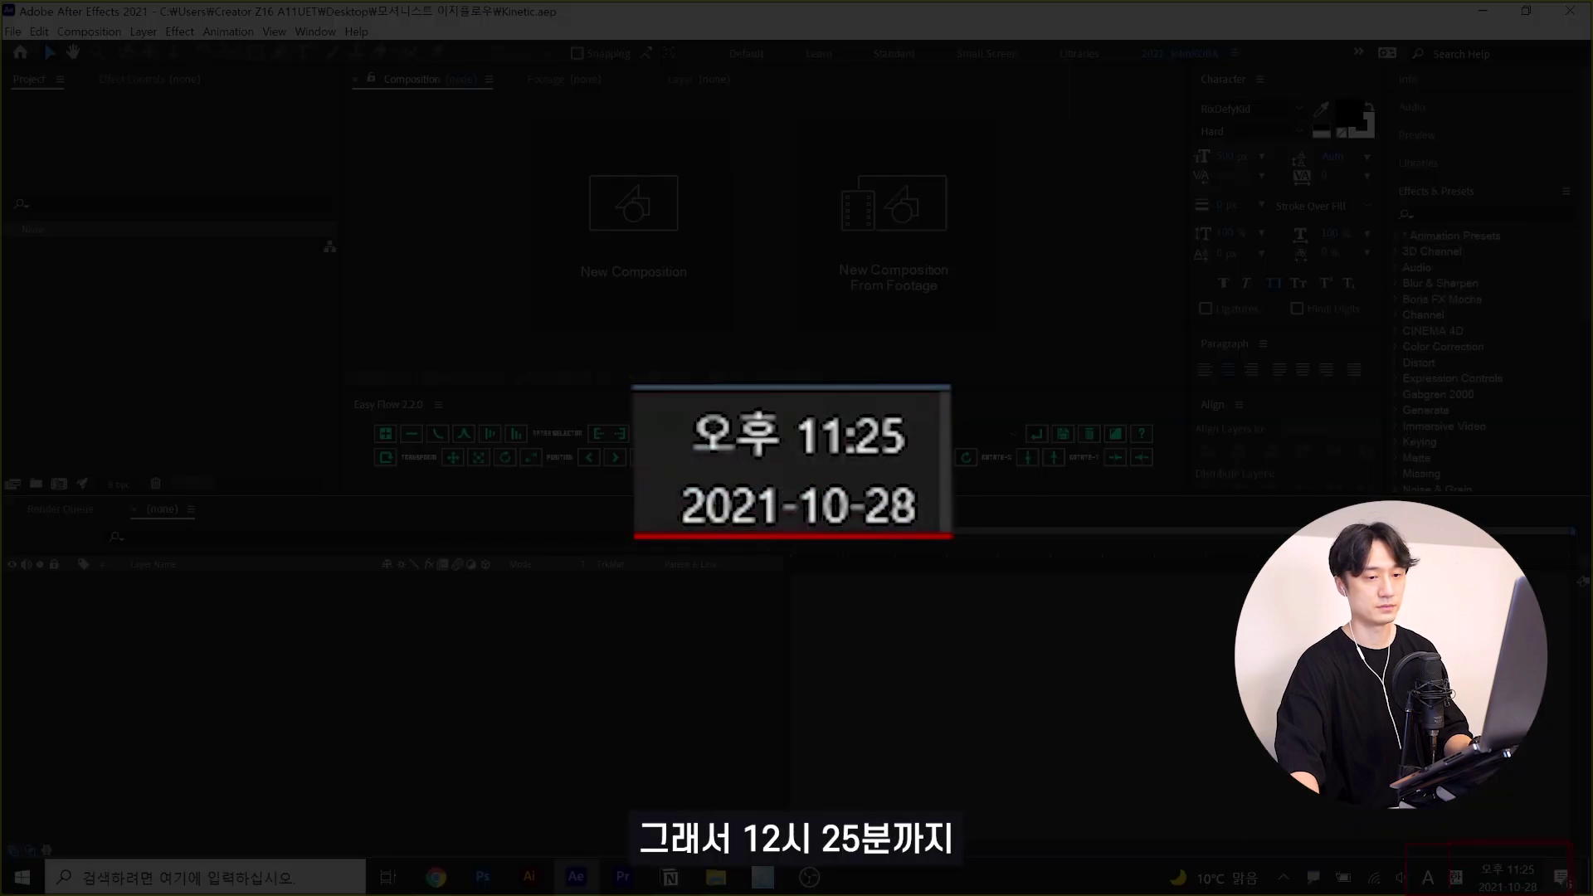
- Create a 1920 x 822 px, 29.97 fps, 20-second composition named Kinetic and add a white solid as its background
{"action": "key", "text": "ctrl+n"}
{"action": "type", "text": "Kinetic"}
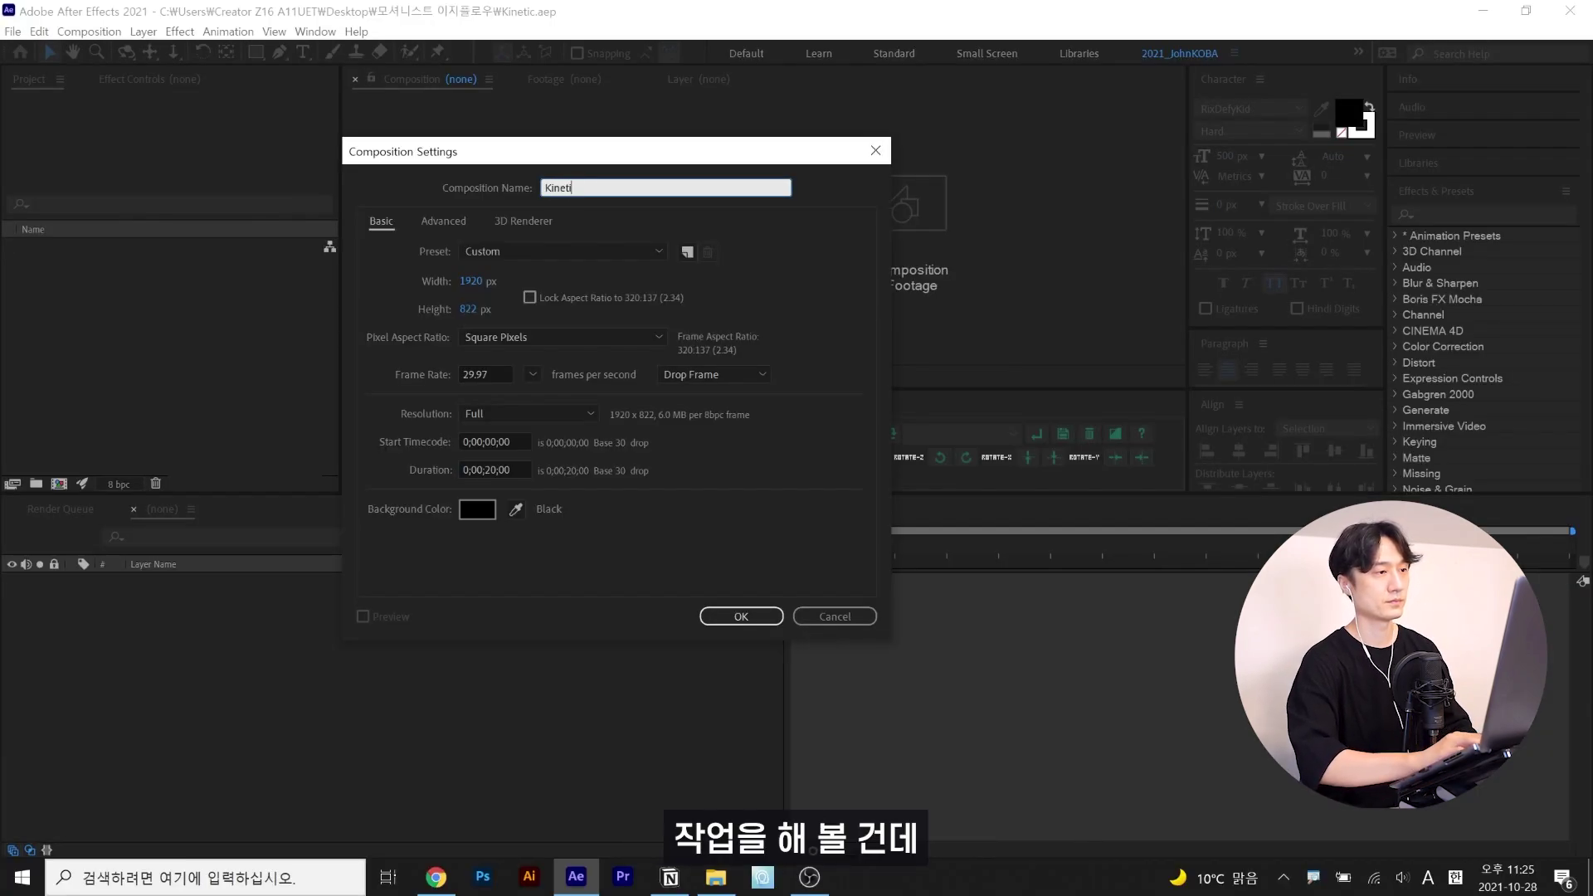
{"action": "key", "text": "Return"}
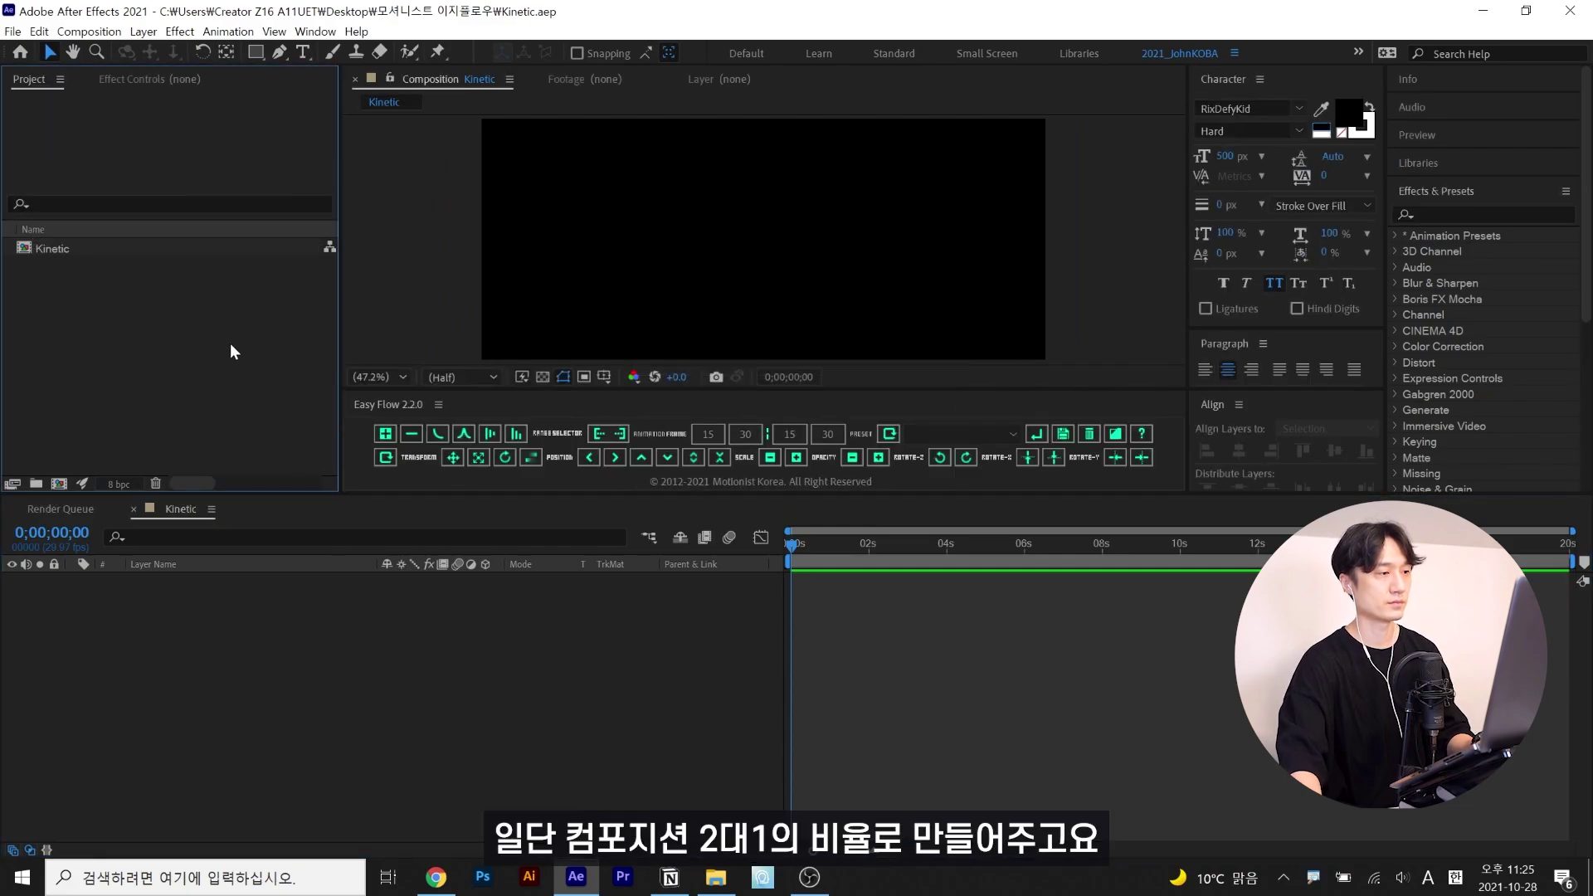
{"action": "key", "text": "ctrl+y"}
{"action": "key", "text": "Return"}
- Add a text layer reading KINETIC above the white solid
{"action": "key", "text": "ctrl+t"}
{"action": "left_click", "coordinate": [688, 249]}
{"action": "type", "text": "D"}
{"action": "key", "text": "BackSpace"}
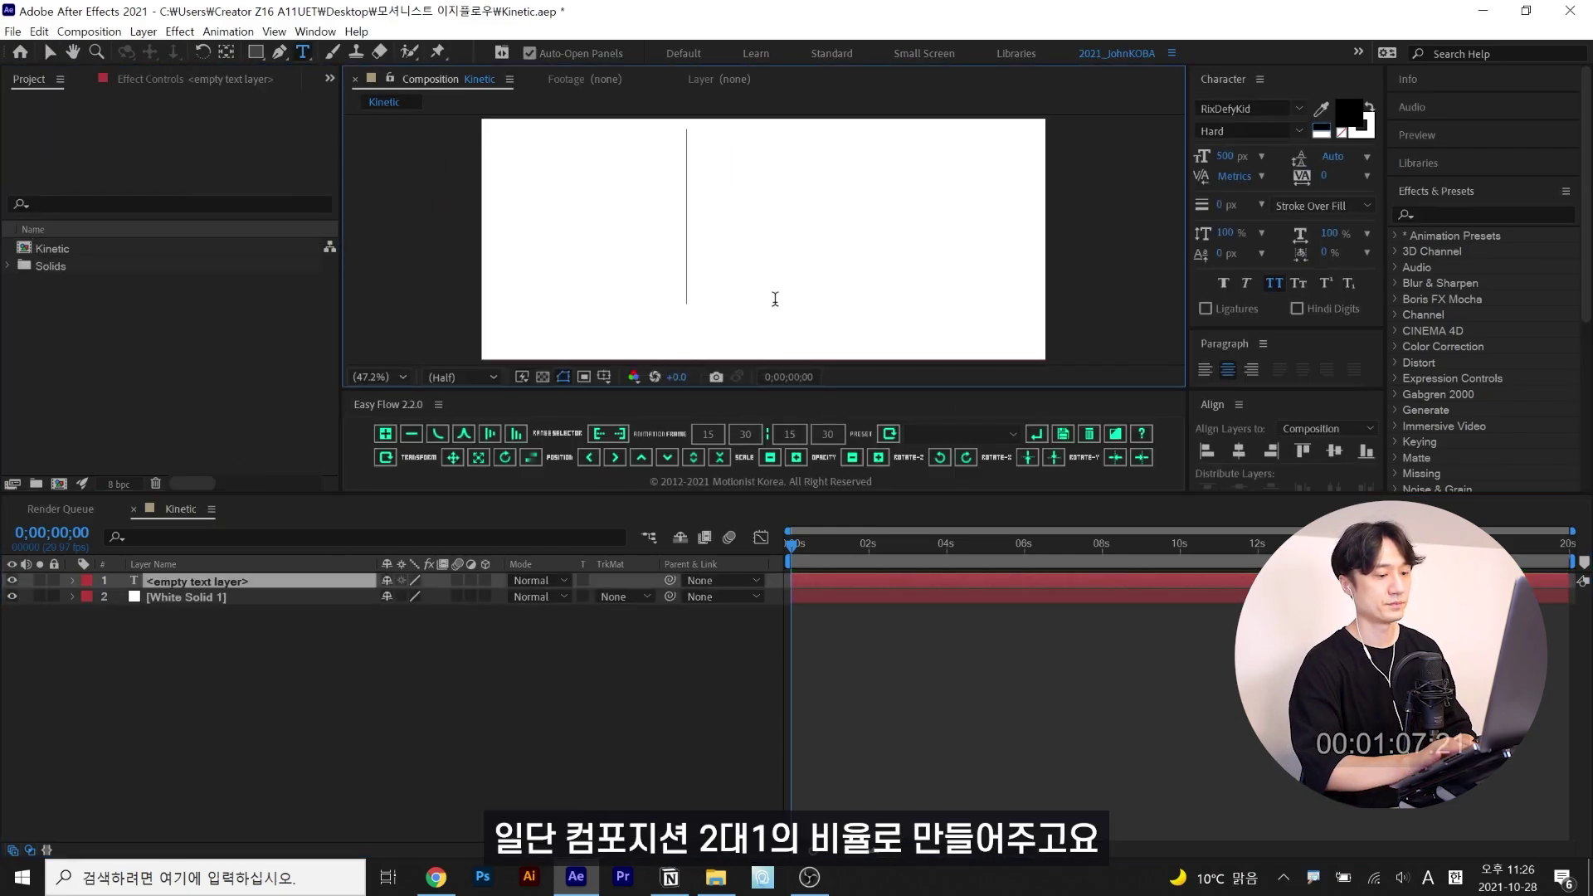
{"action": "type", "text": "KINET"}
{"action": "type", "text": "IC"}
- Replace the text with 키네틱 and centre the layer vertically in the composition
{"action": "key", "text": "ctrl+a"}
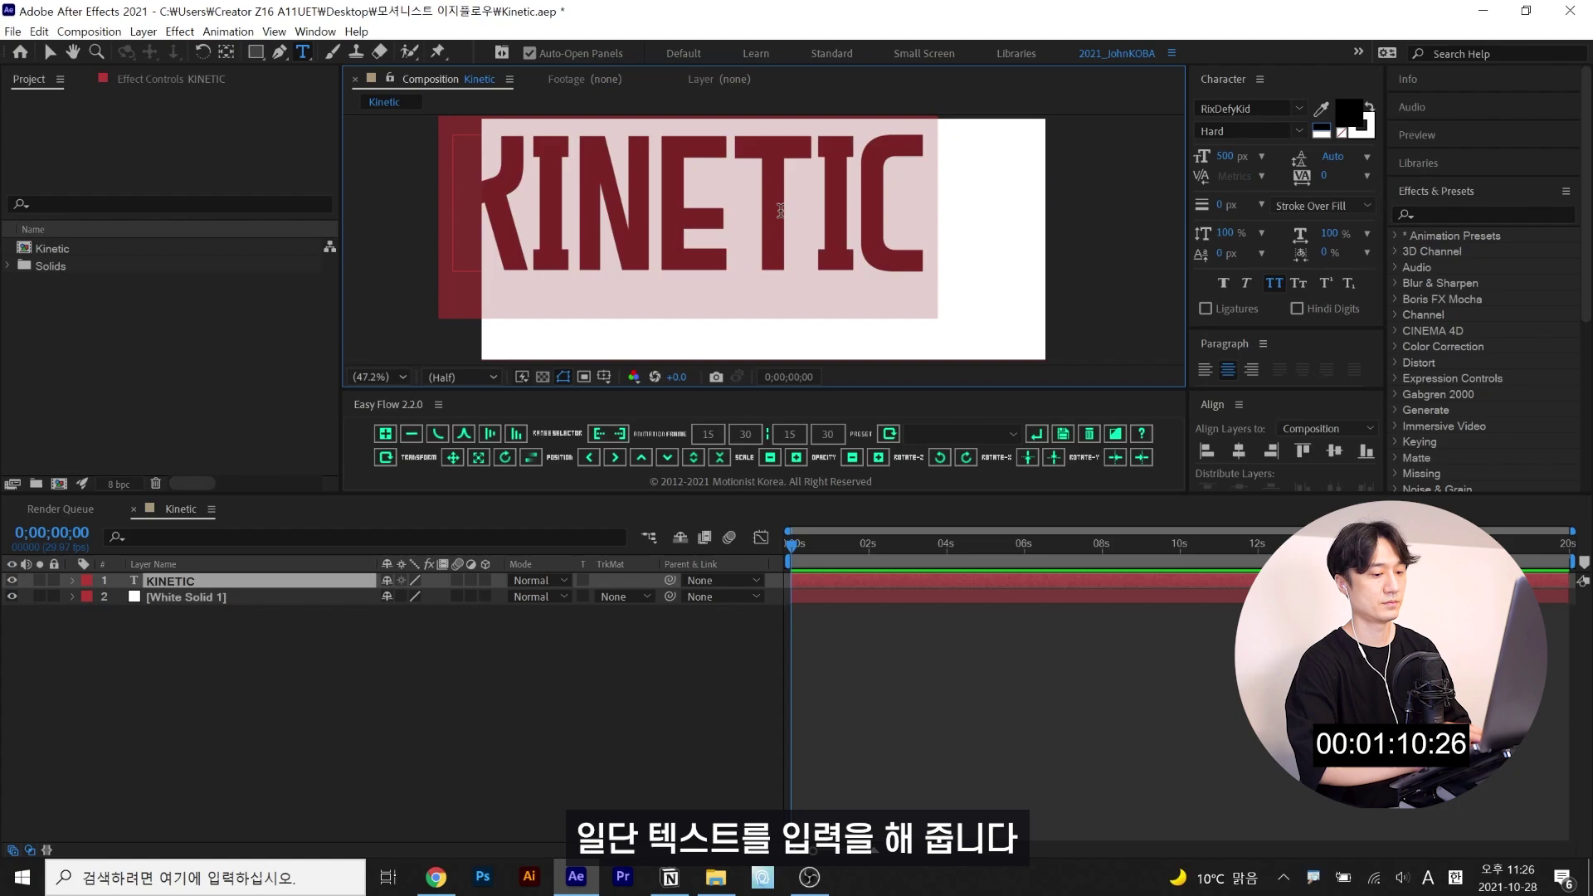
{"action": "key", "text": "Hangul"}
{"action": "type", "text": "키네"}
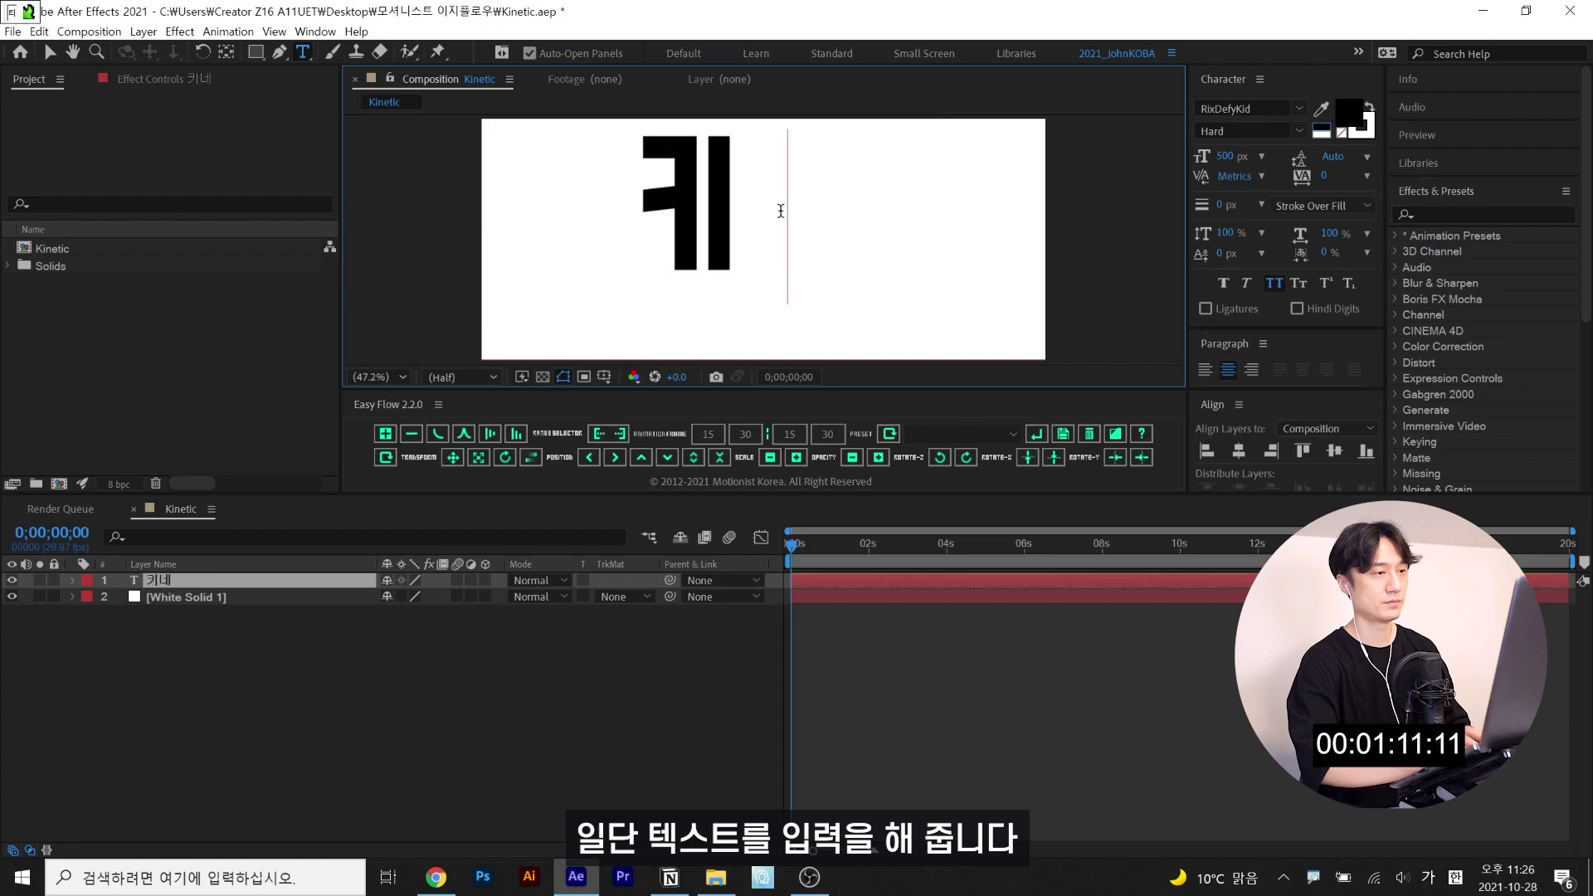
{"action": "type", "text": "틱"}
{"action": "left_click", "coordinate": [1326, 472]}
{"action": "key", "text": "v"}
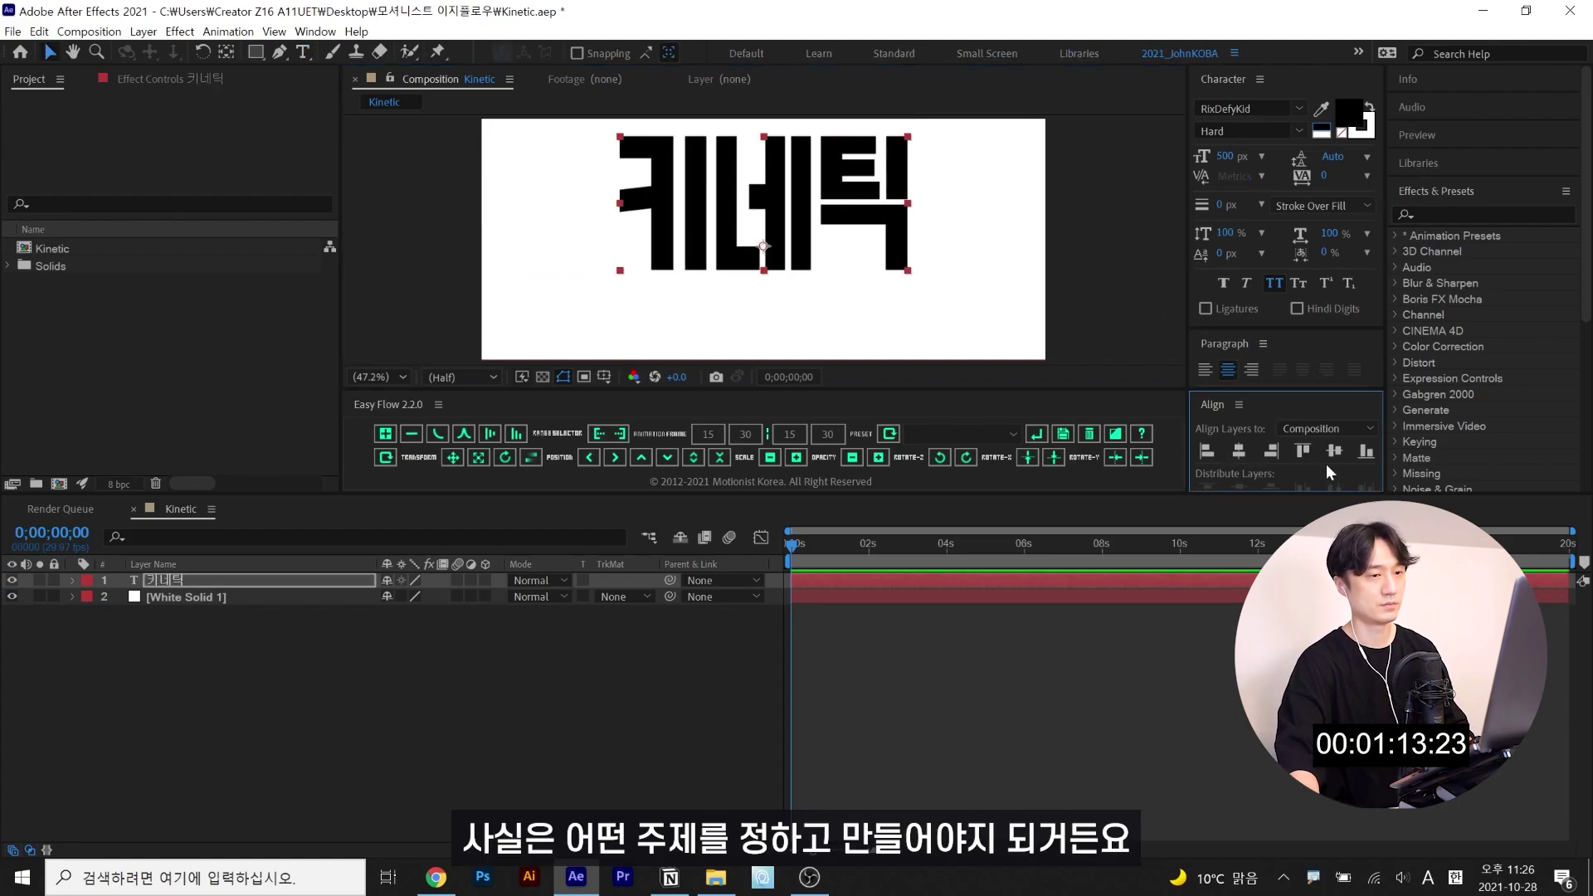
{"action": "left_click", "coordinate": [1333, 450]}
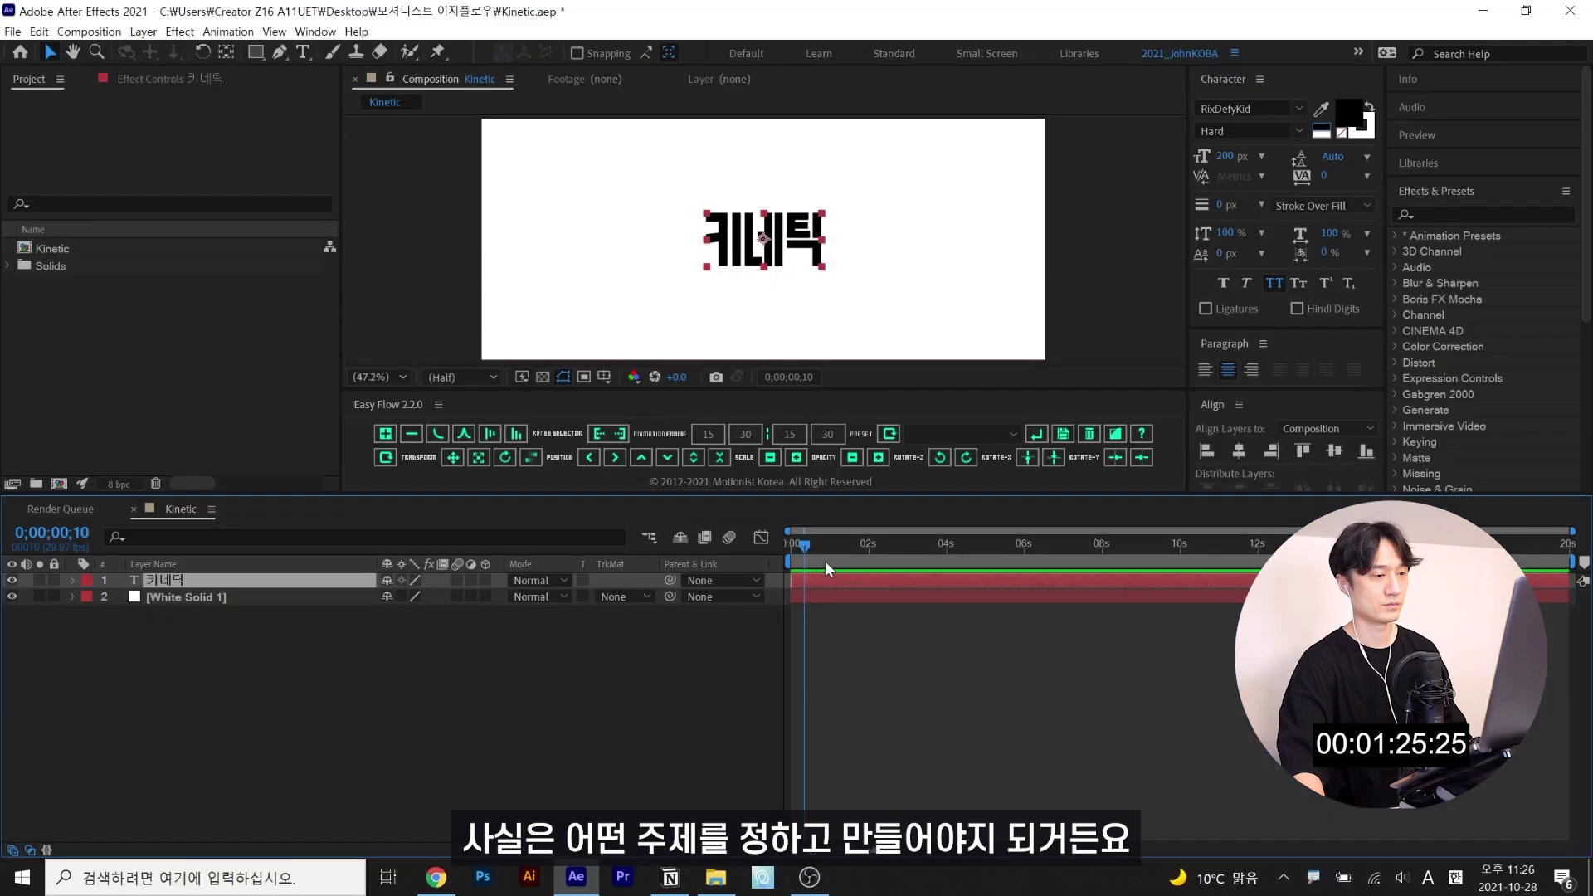
- Duplicate the 키네틱 layer at 0;00;00;10 and change the copy's text to KINETIC
{"action": "key", "text": "ctrl+d"}
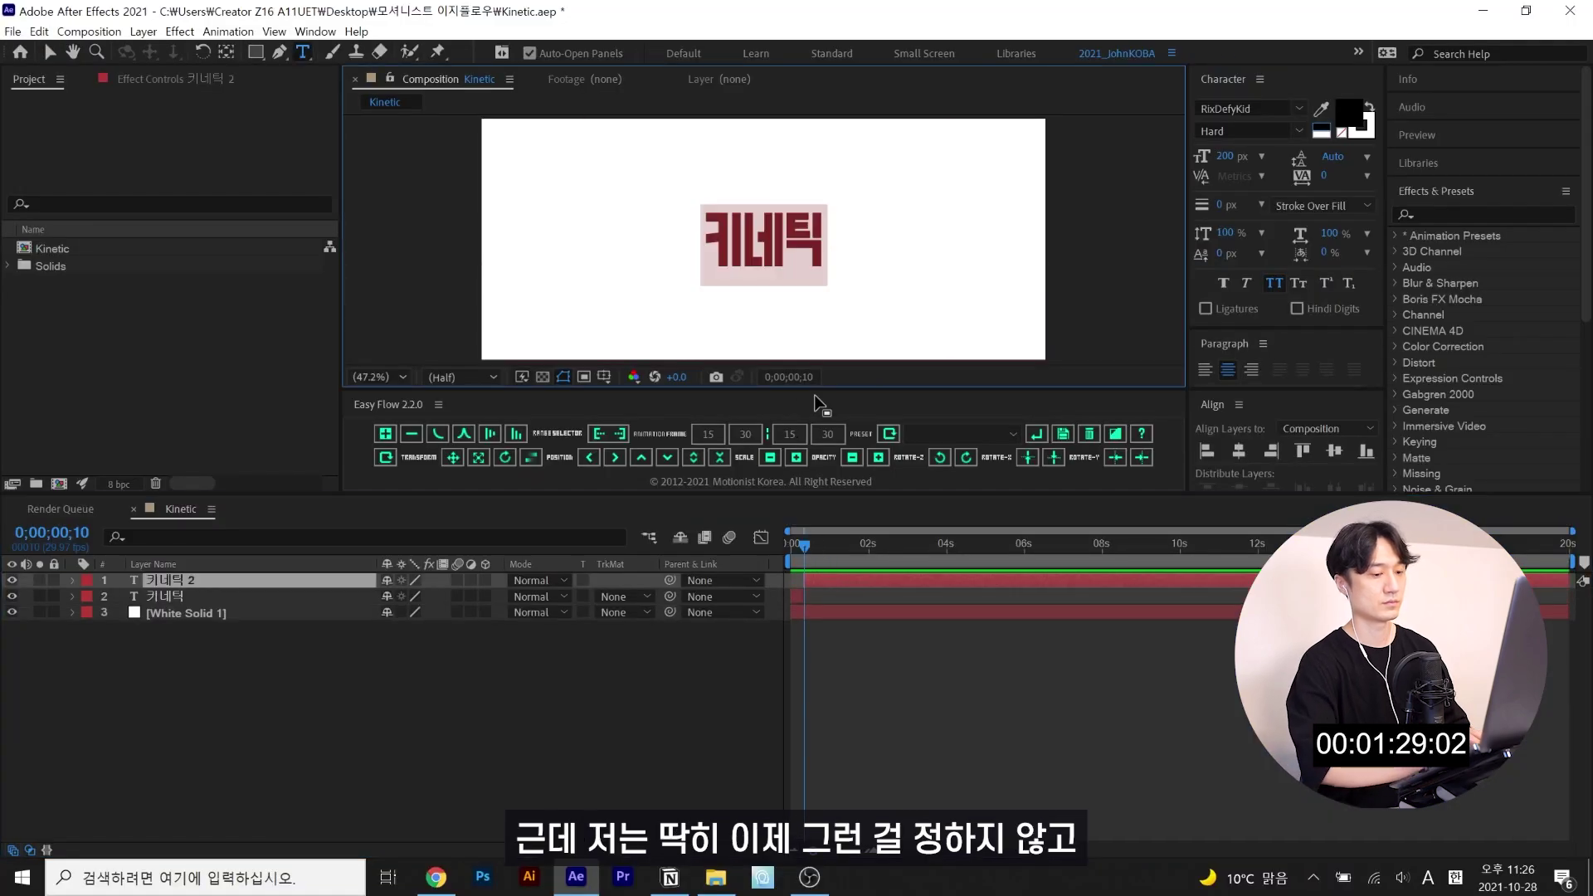
{"action": "type", "text": "KINETIC"}
{"action": "key", "text": "KP_Enter"}
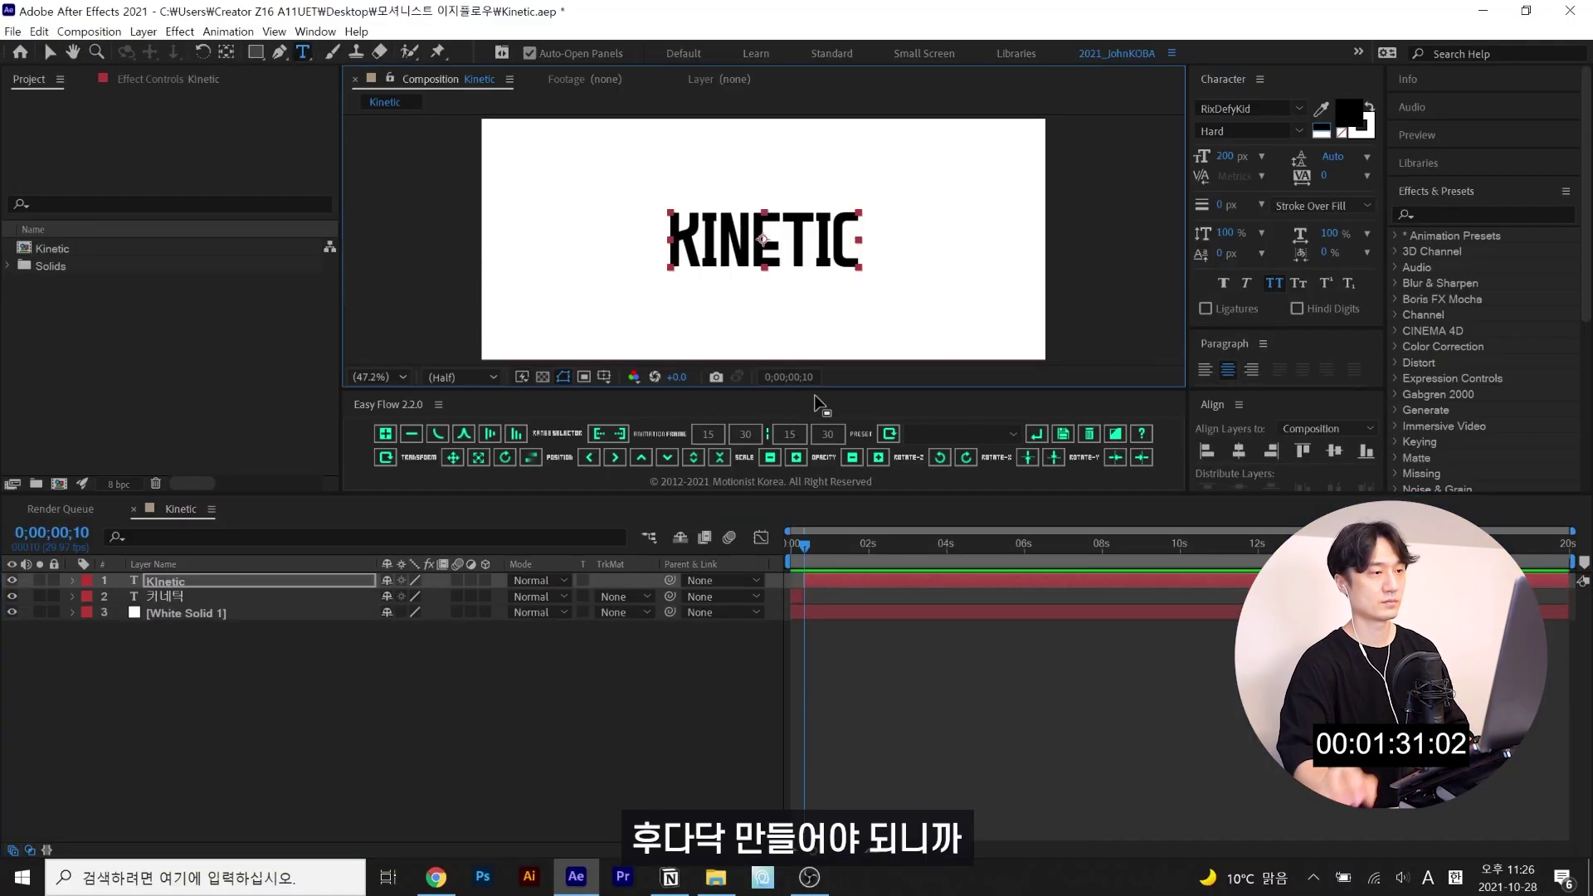
- Write GRAPHY in the text layer at 0;00;01;10 and enlarge it to 655 px so it overfills the frame
{"action": "type", "text": "1"}
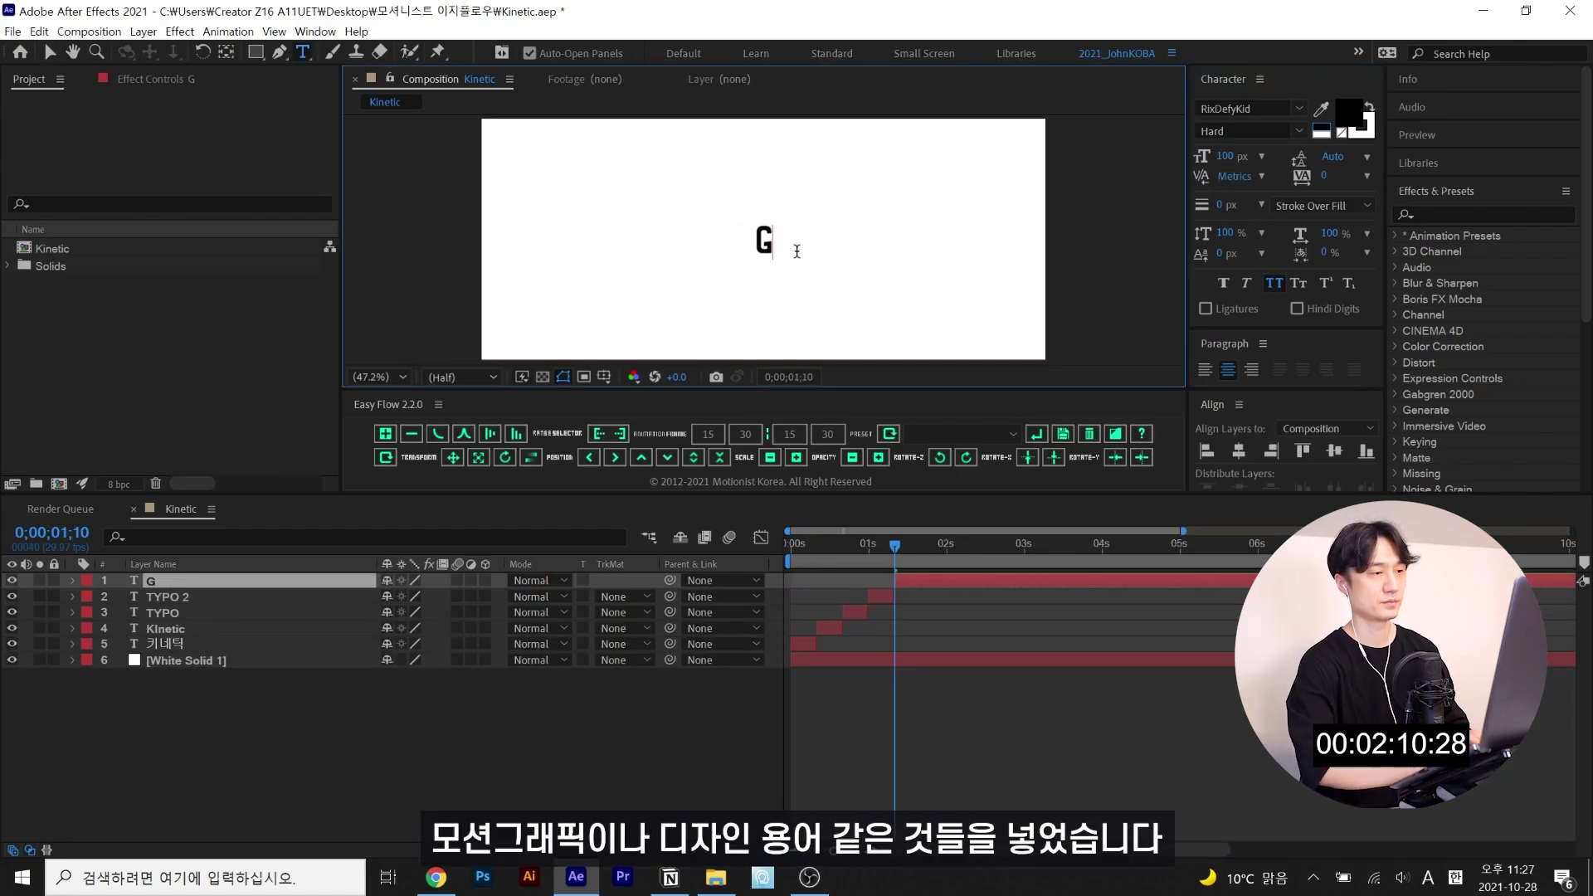
{"action": "type", "text": "RAPHY"}
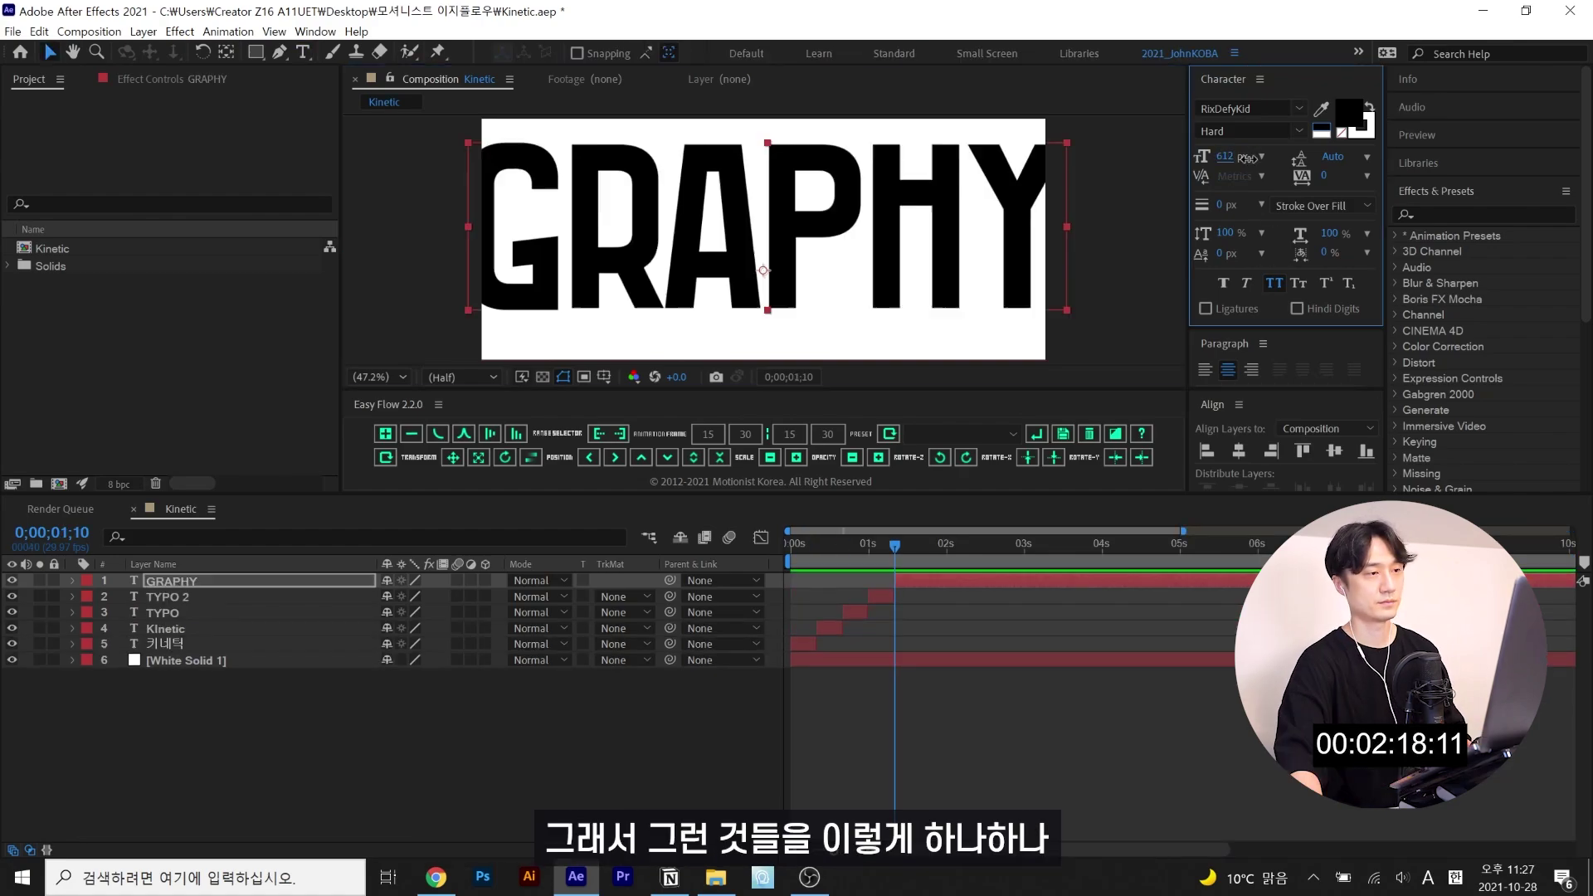
{"action": "left_click_drag", "start_coordinate": [1067, 226], "coordinate": [1012, 232]}
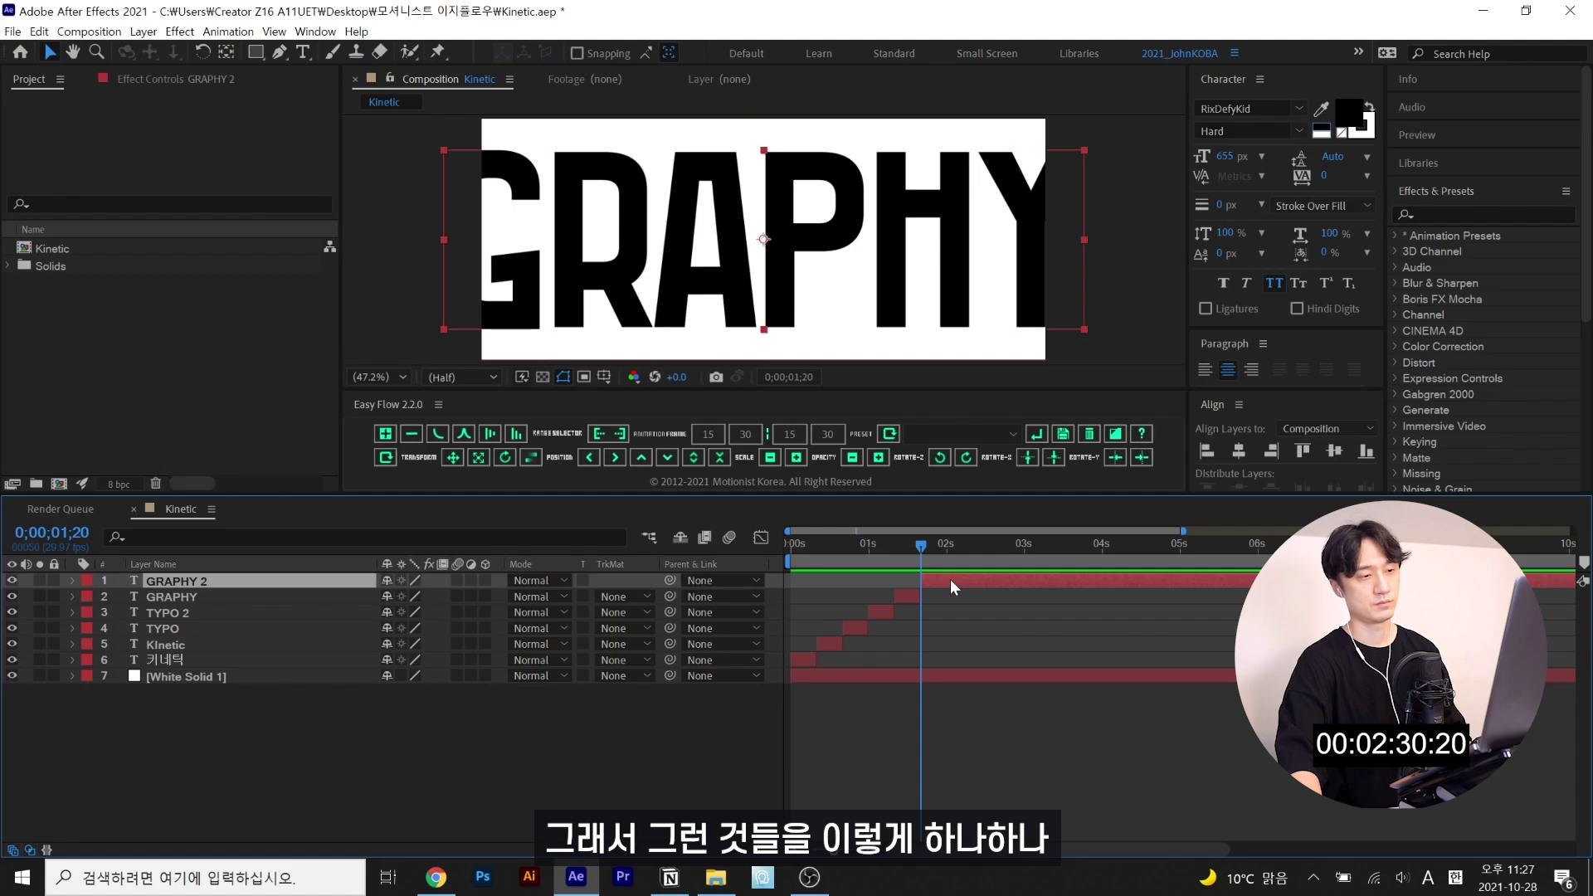
- Replace the text of the duplicated GRAPHY layer at 0;00;01;20 with 그래피
{"action": "double_click", "coordinate": [950, 579]}
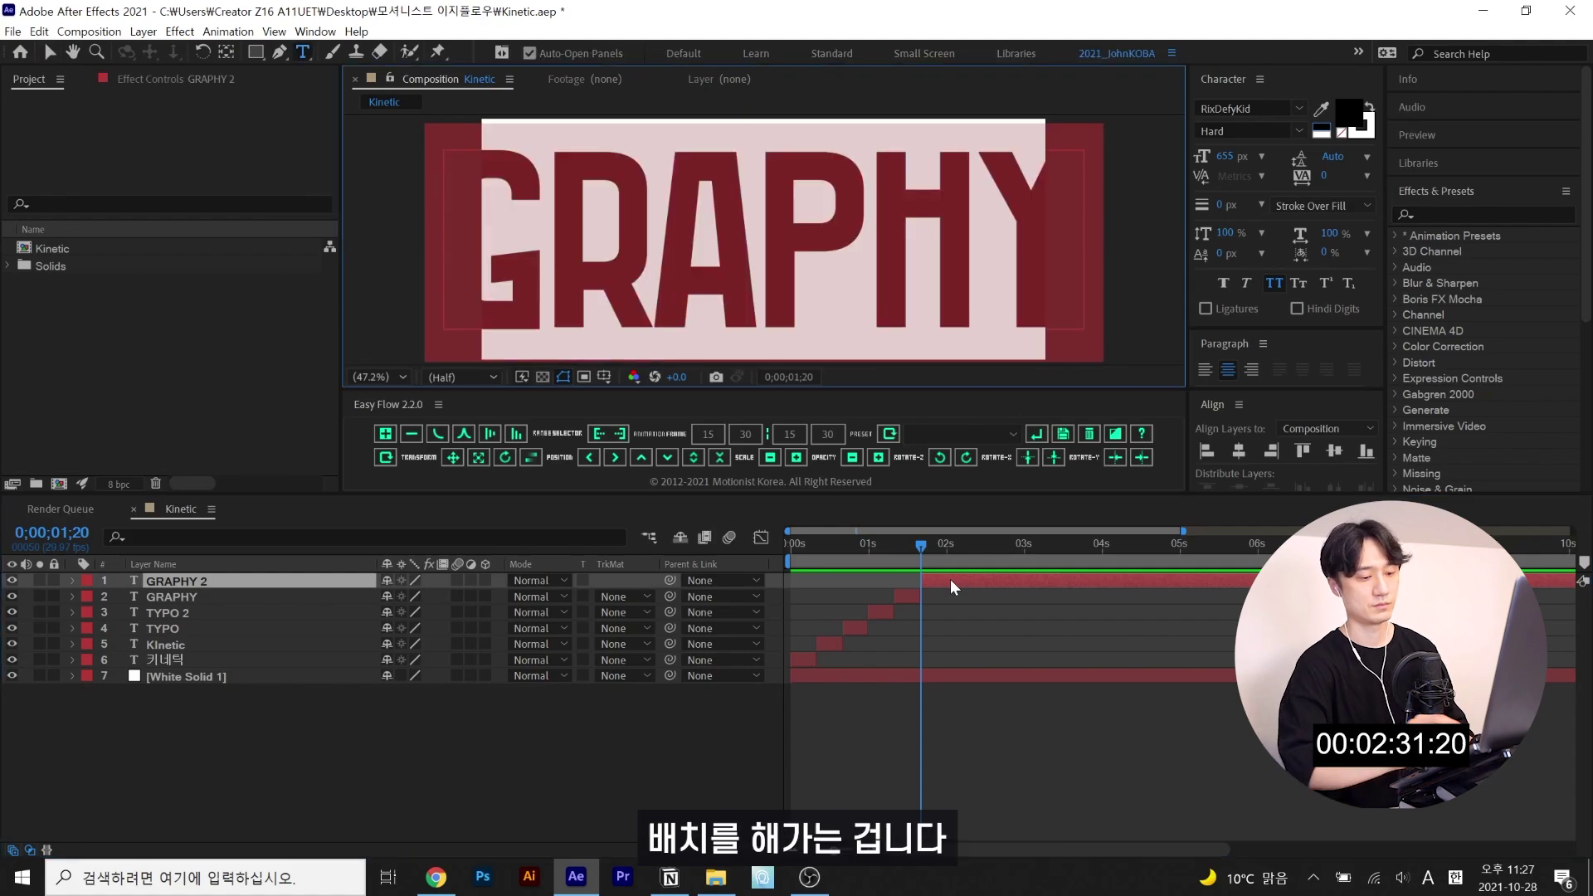
{"action": "type", "text": "그래"}
{"action": "key", "text": "Escape"}
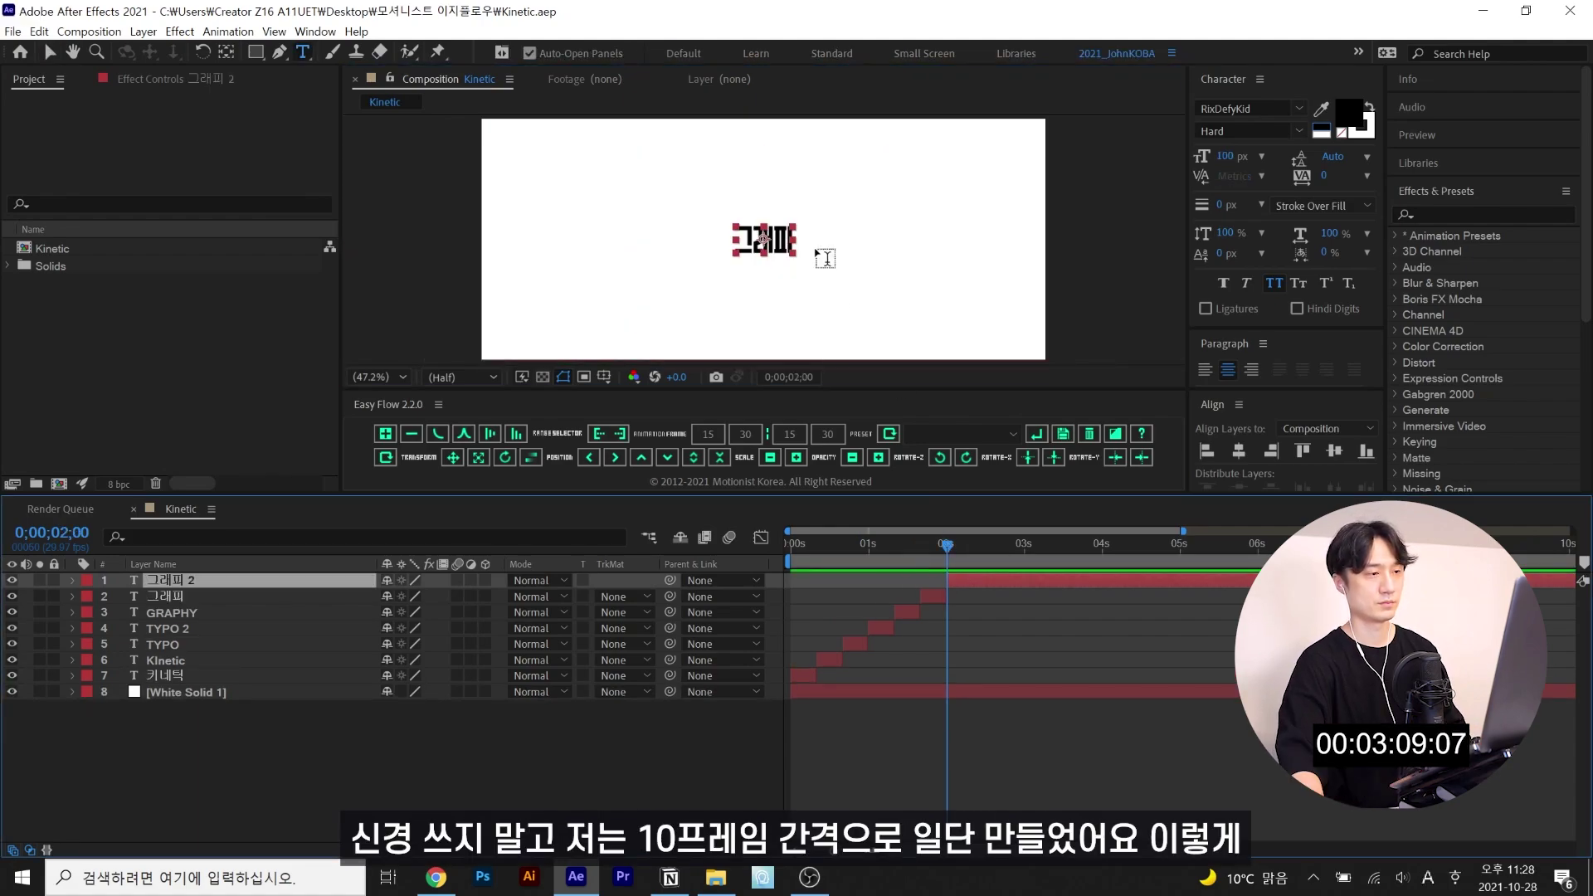
{"action": "left_click", "coordinate": [766, 242]}
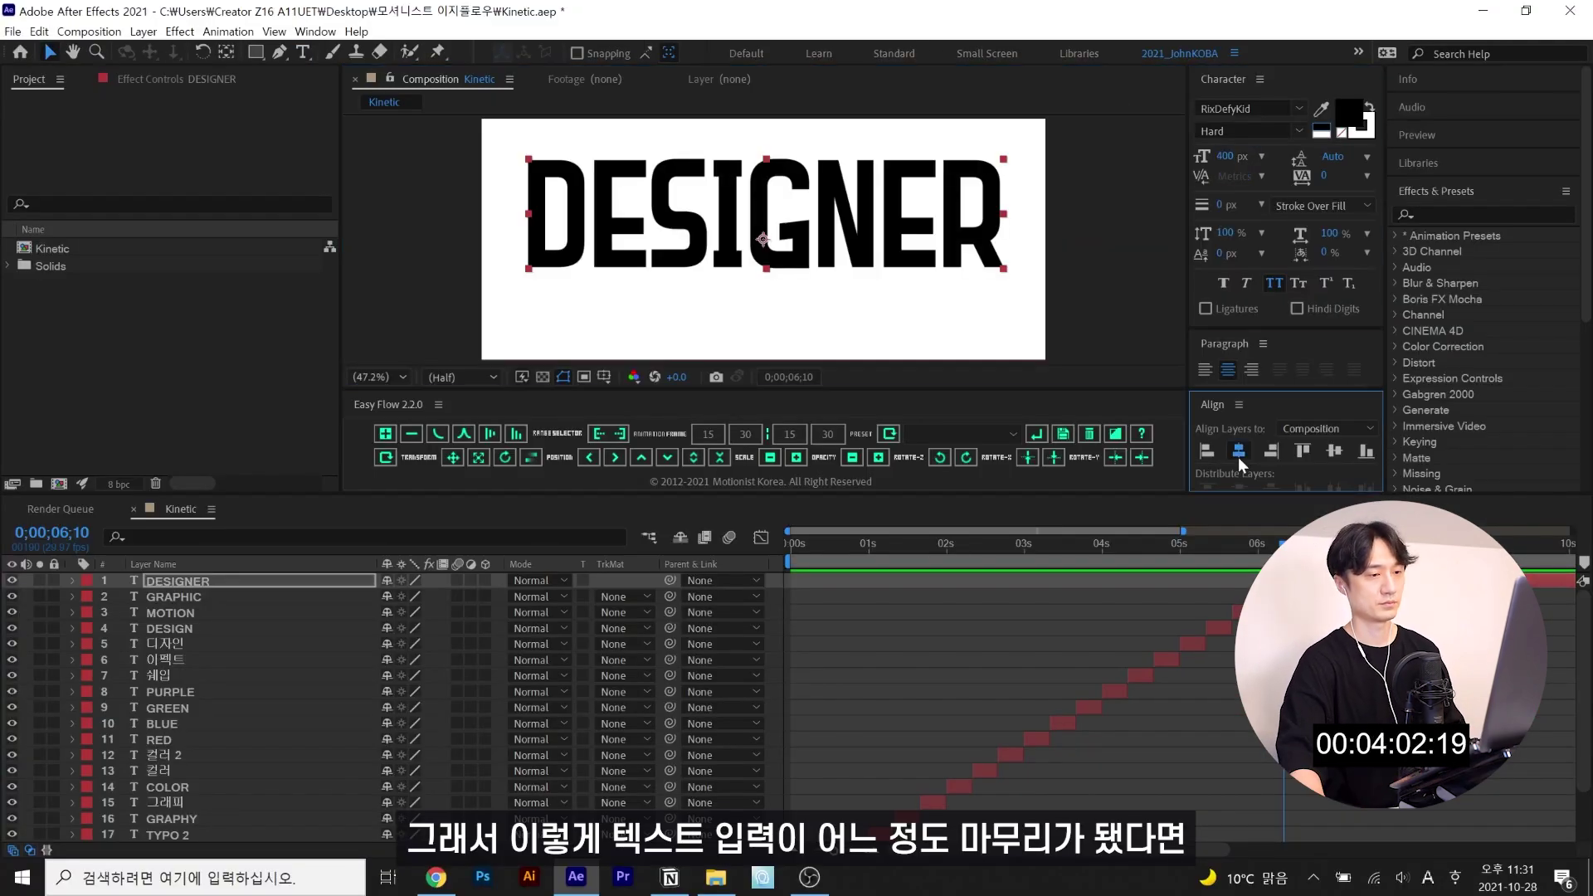
{"action": "key", "text": "ctrl+d"}
{"action": "type", "text": "J.KOBA"}
{"action": "left_click", "coordinate": [1226, 156]}
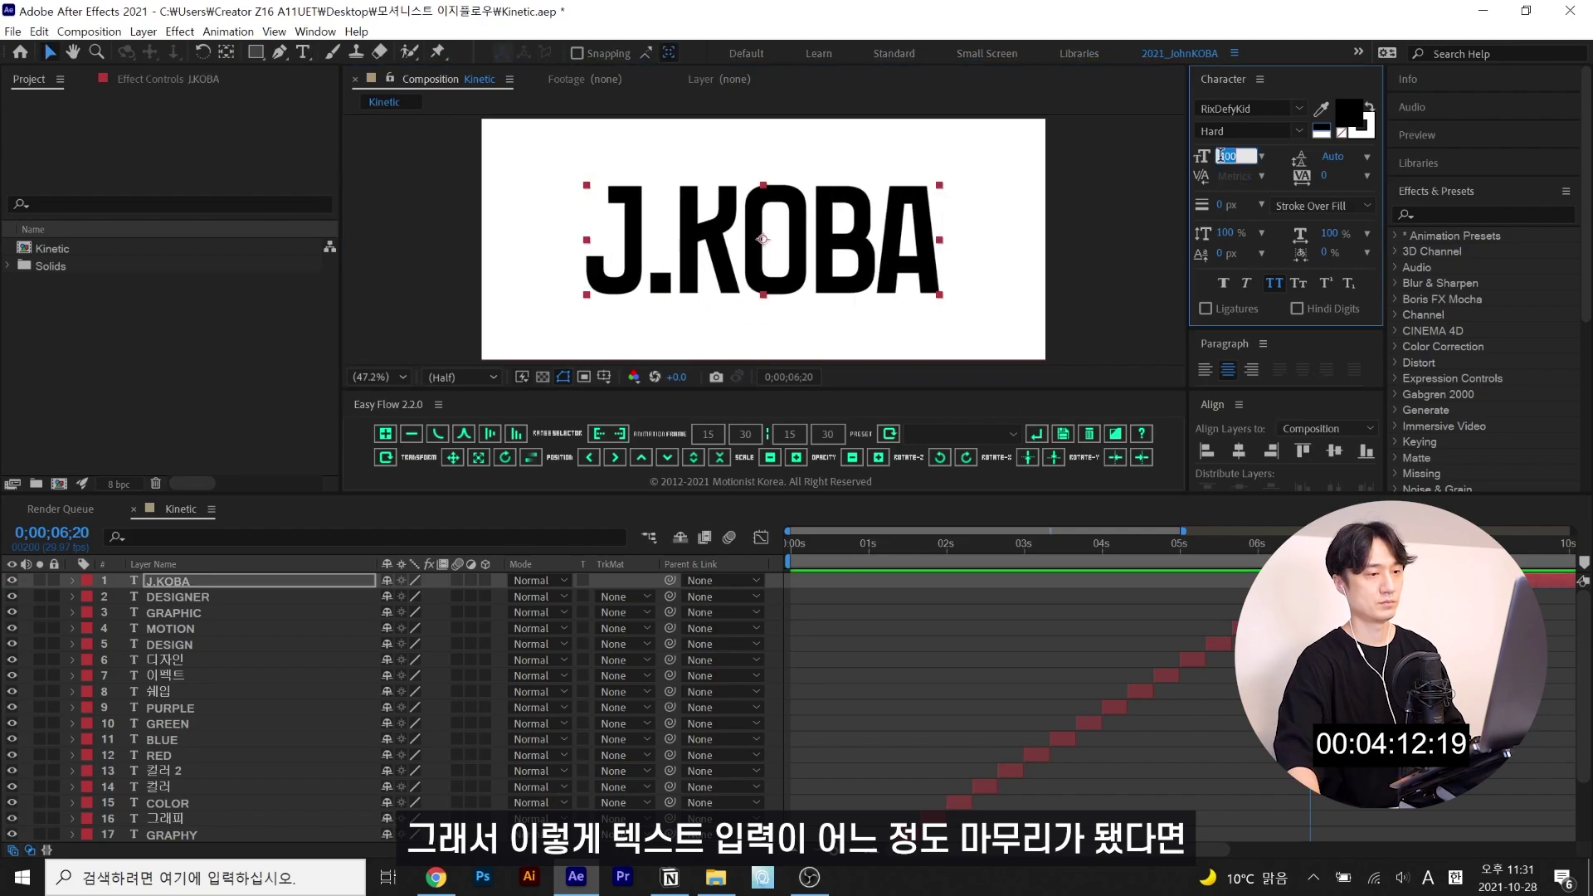
- Add the track cinnamon by out-of-flux Artlist.mp3 to the composition beneath the white solid and reveal its waveform
{"action": "left_click", "coordinate": [842, 556]}
{"action": "key", "text": "Home"}
{"action": "key", "text": "space"}
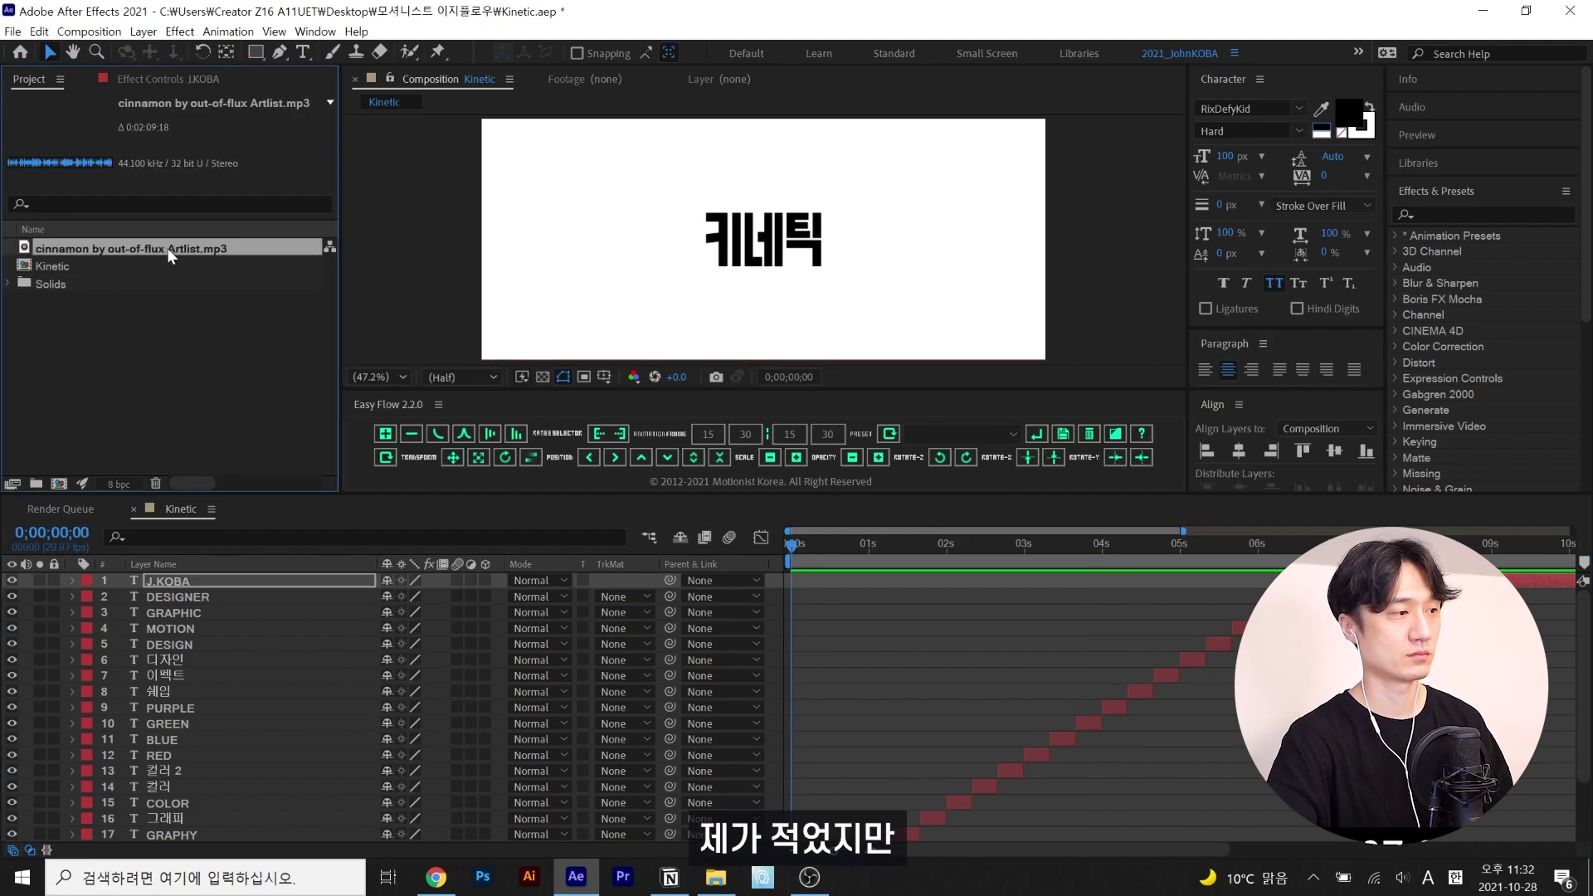
{"action": "left_click_drag", "start_coordinate": [170, 255], "coordinate": [200, 589]}
{"action": "key", "text": "l"}
{"action": "key", "text": "l"}
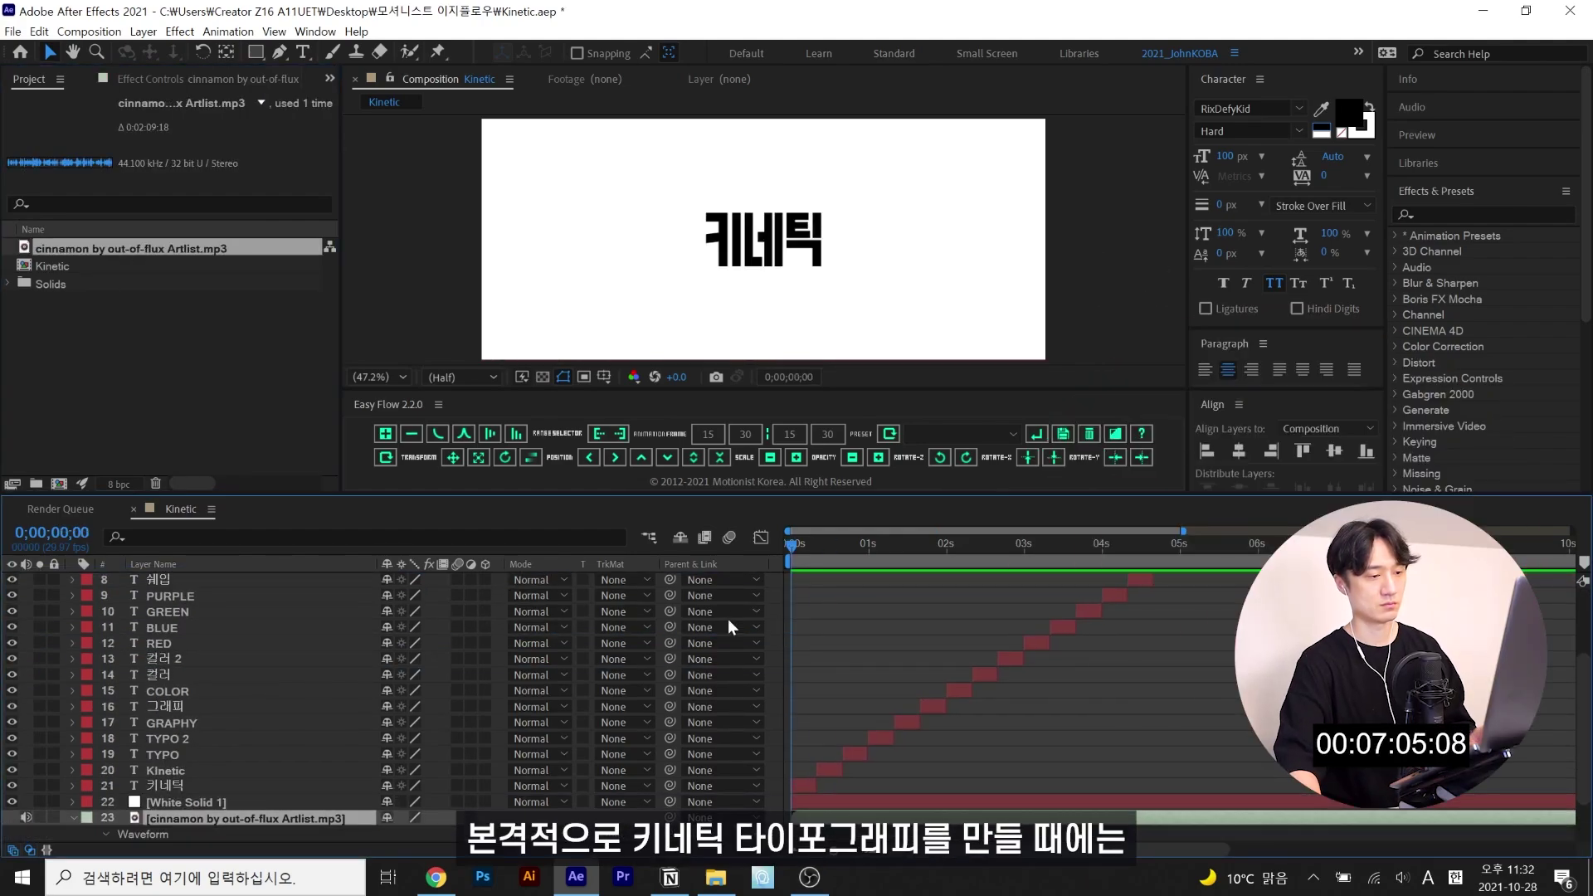
{"action": "key", "text": "minus"}
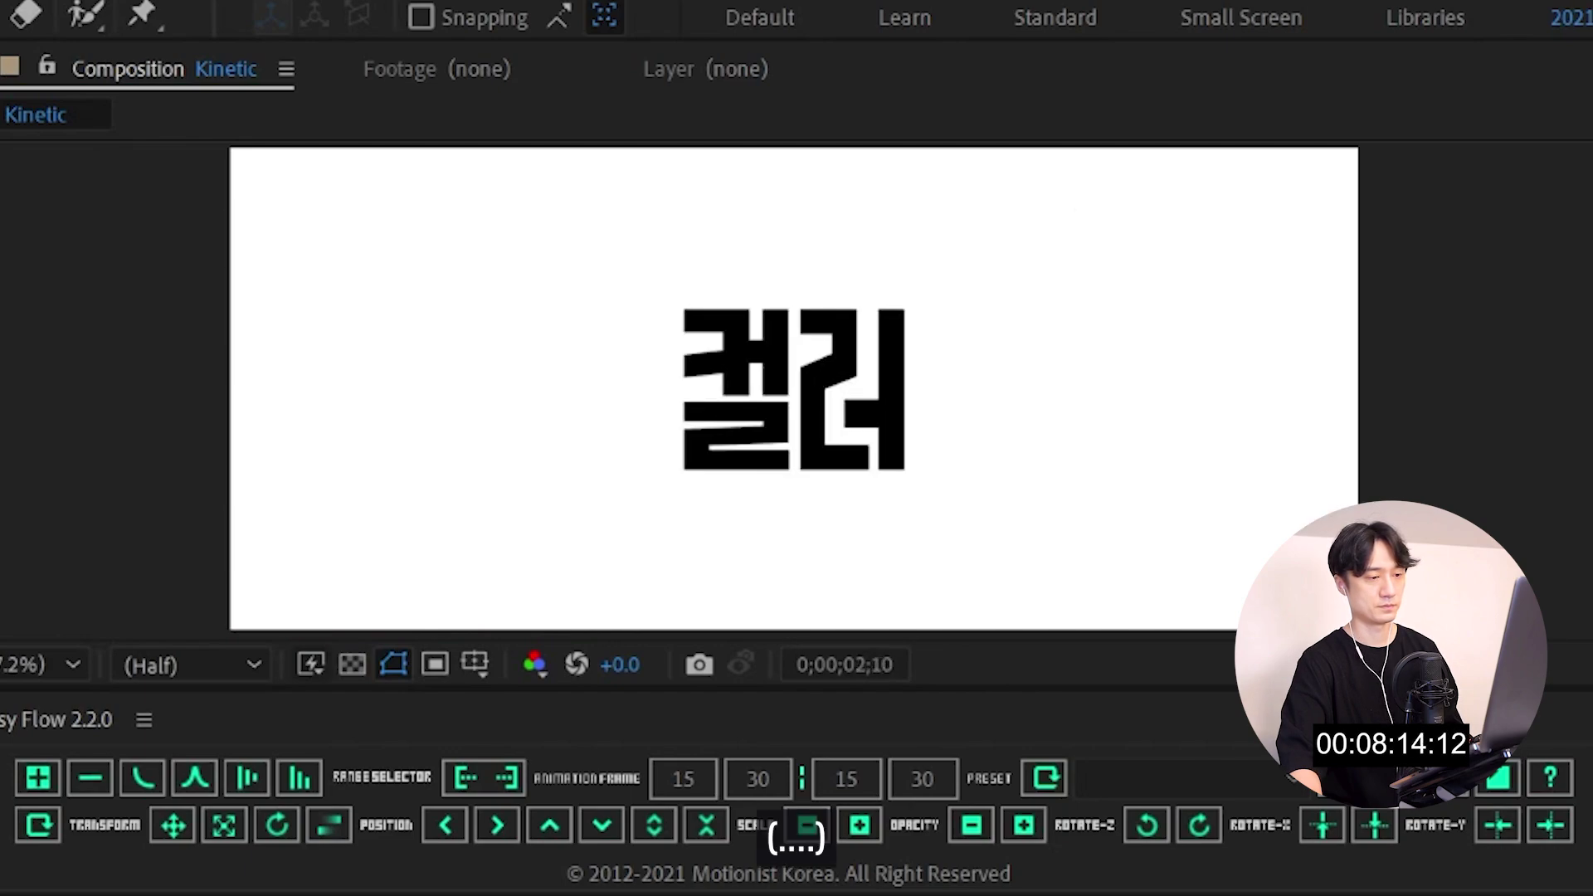
- Retime the color titles to the music: COLOR ending at 0;00;03;20, 컬러 running to 0;00;04;01, and 컬러 2 starting there
{"action": "key", "text": "space"}
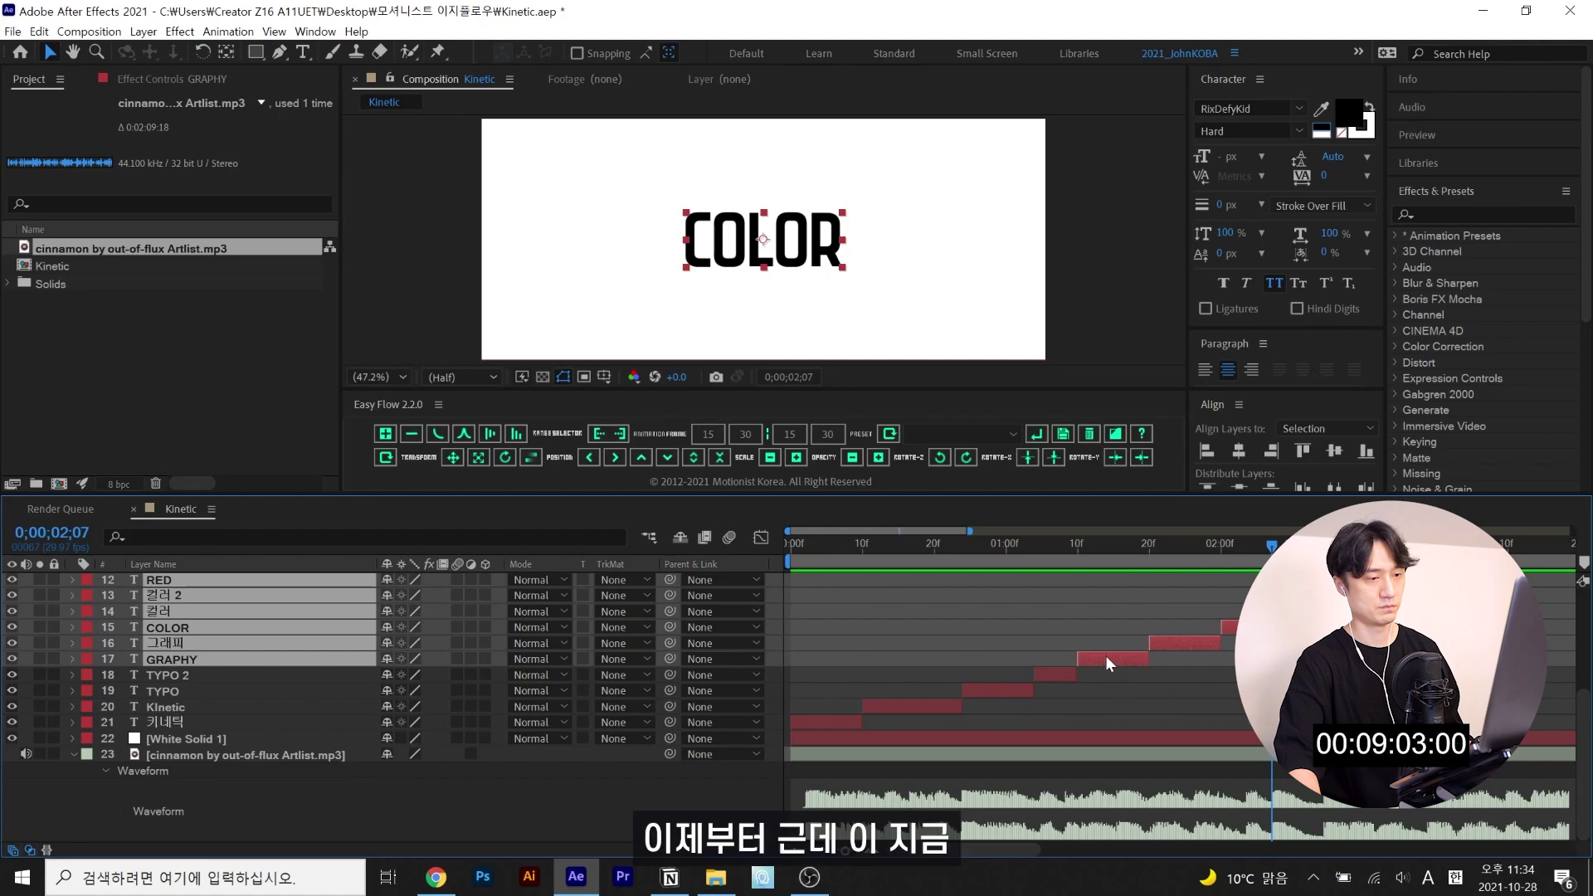
{"action": "key", "text": "space"}
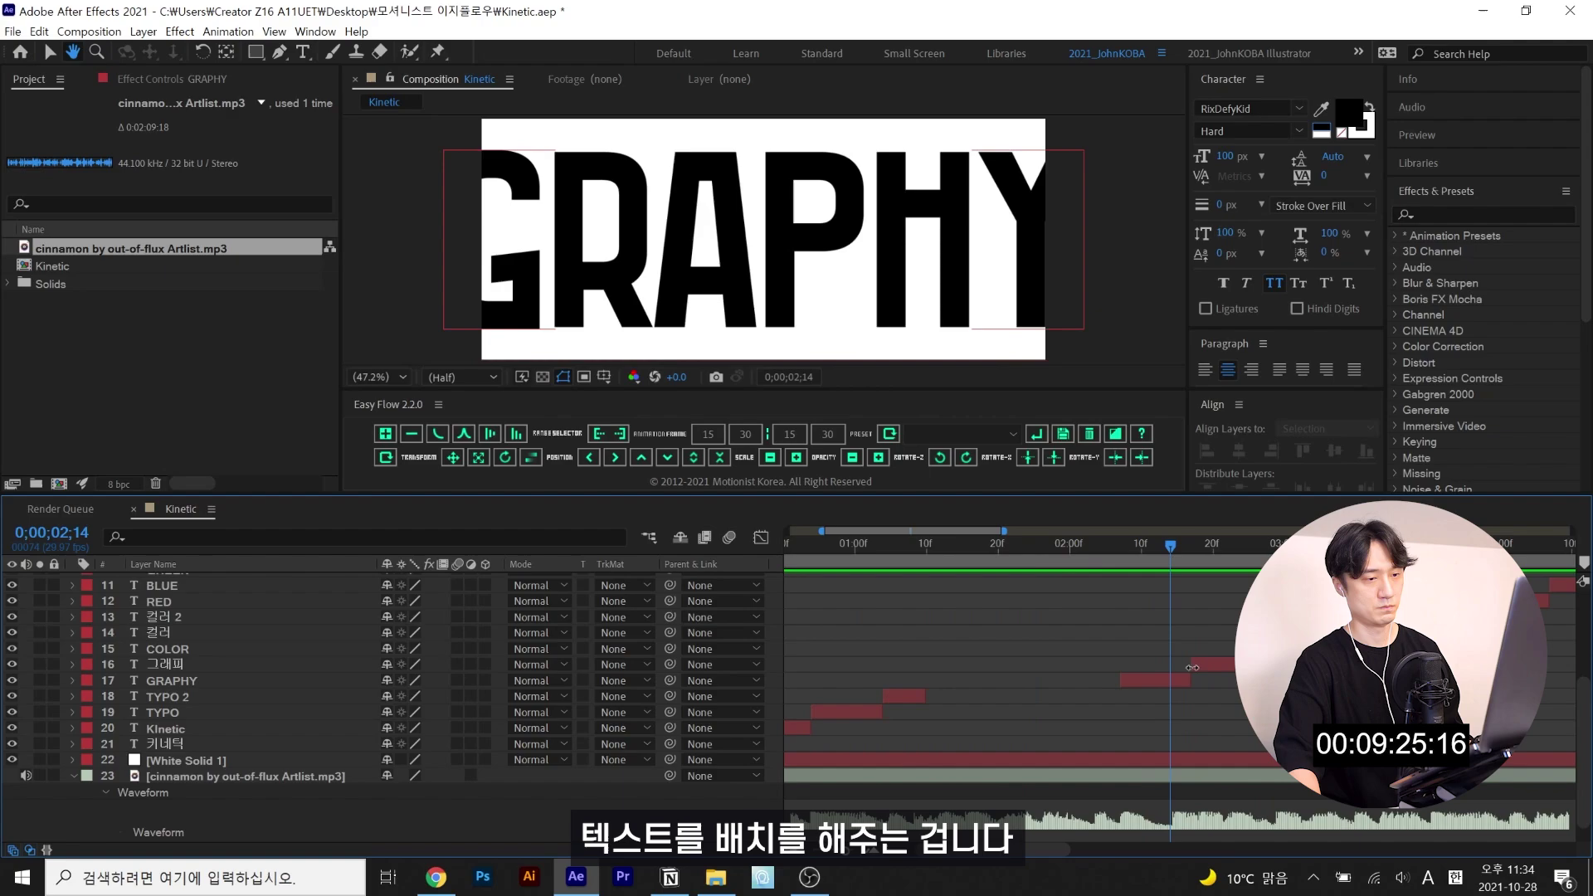
{"action": "left_click", "coordinate": [1173, 664]}
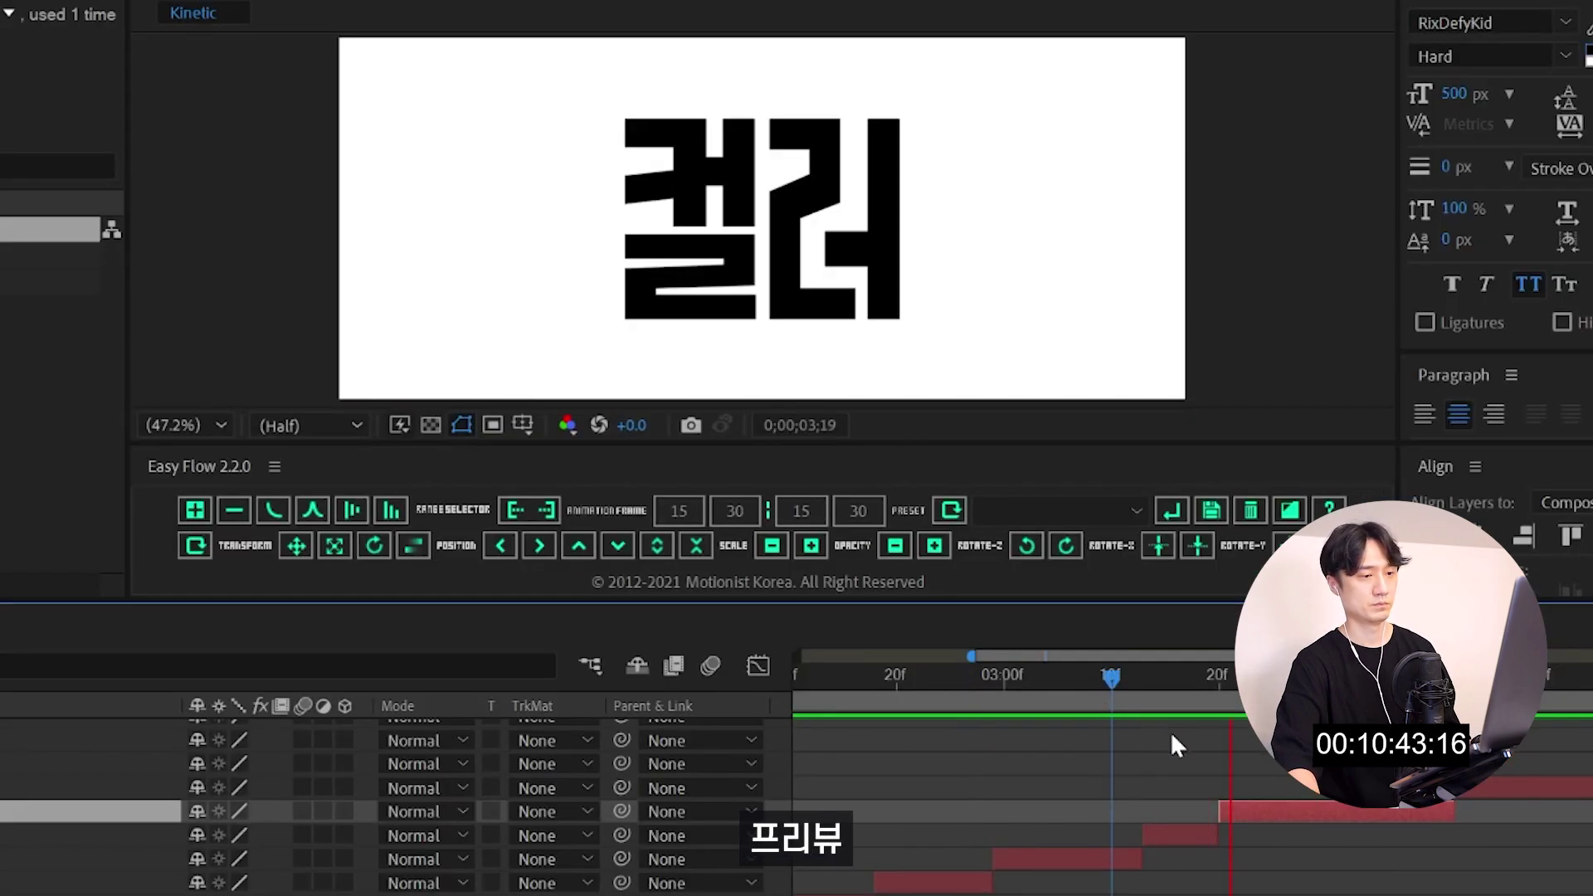
{"action": "left_click_drag", "start_coordinate": [1143, 858], "coordinate": [1221, 862]}
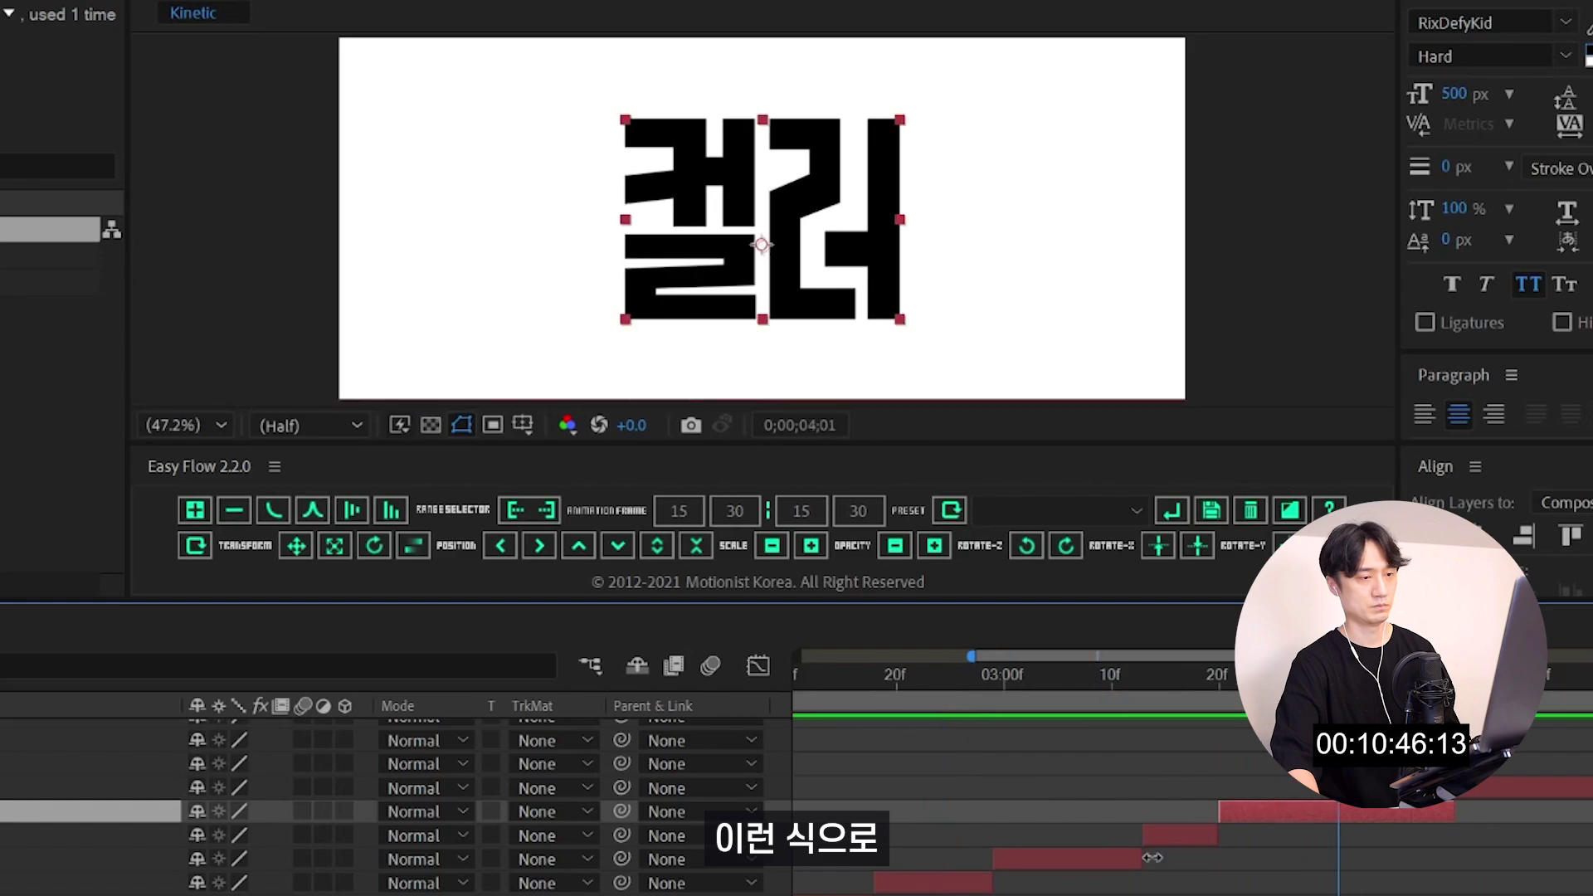
{"action": "left_click_drag", "start_coordinate": [531, 440], "coordinate": [632, 440]}
{"action": "left_click_drag", "start_coordinate": [547, 391], "coordinate": [703, 391]}
{"action": "left_click_drag", "start_coordinate": [644, 419], "coordinate": [703, 423]}
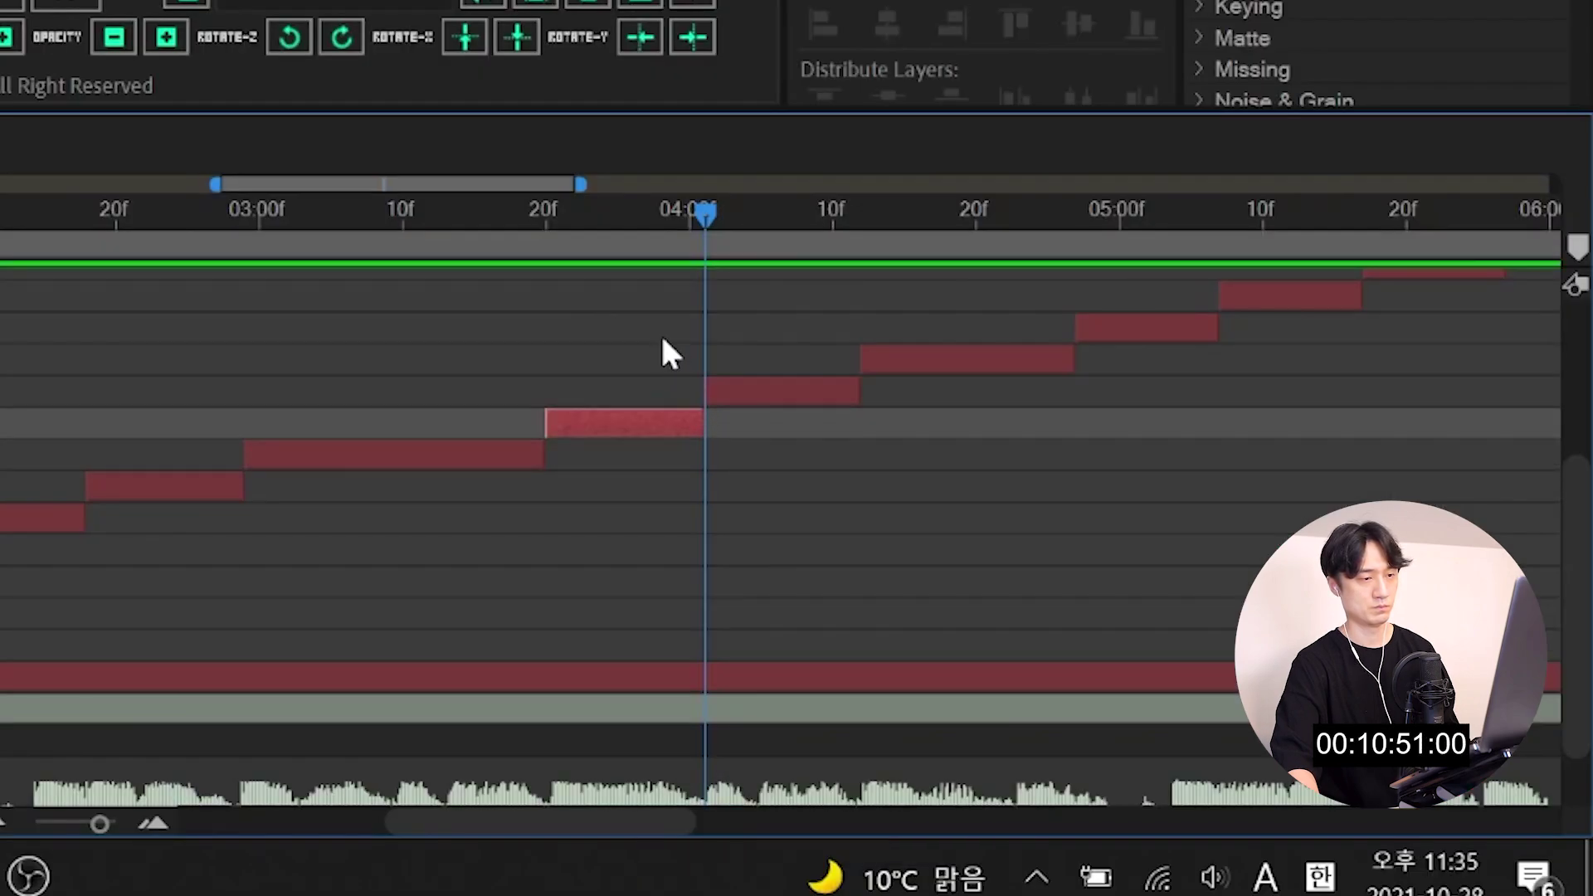
- Trim the end of the PURPLE title to the beat at 0;00;05;25
{"action": "key", "text": "space"}
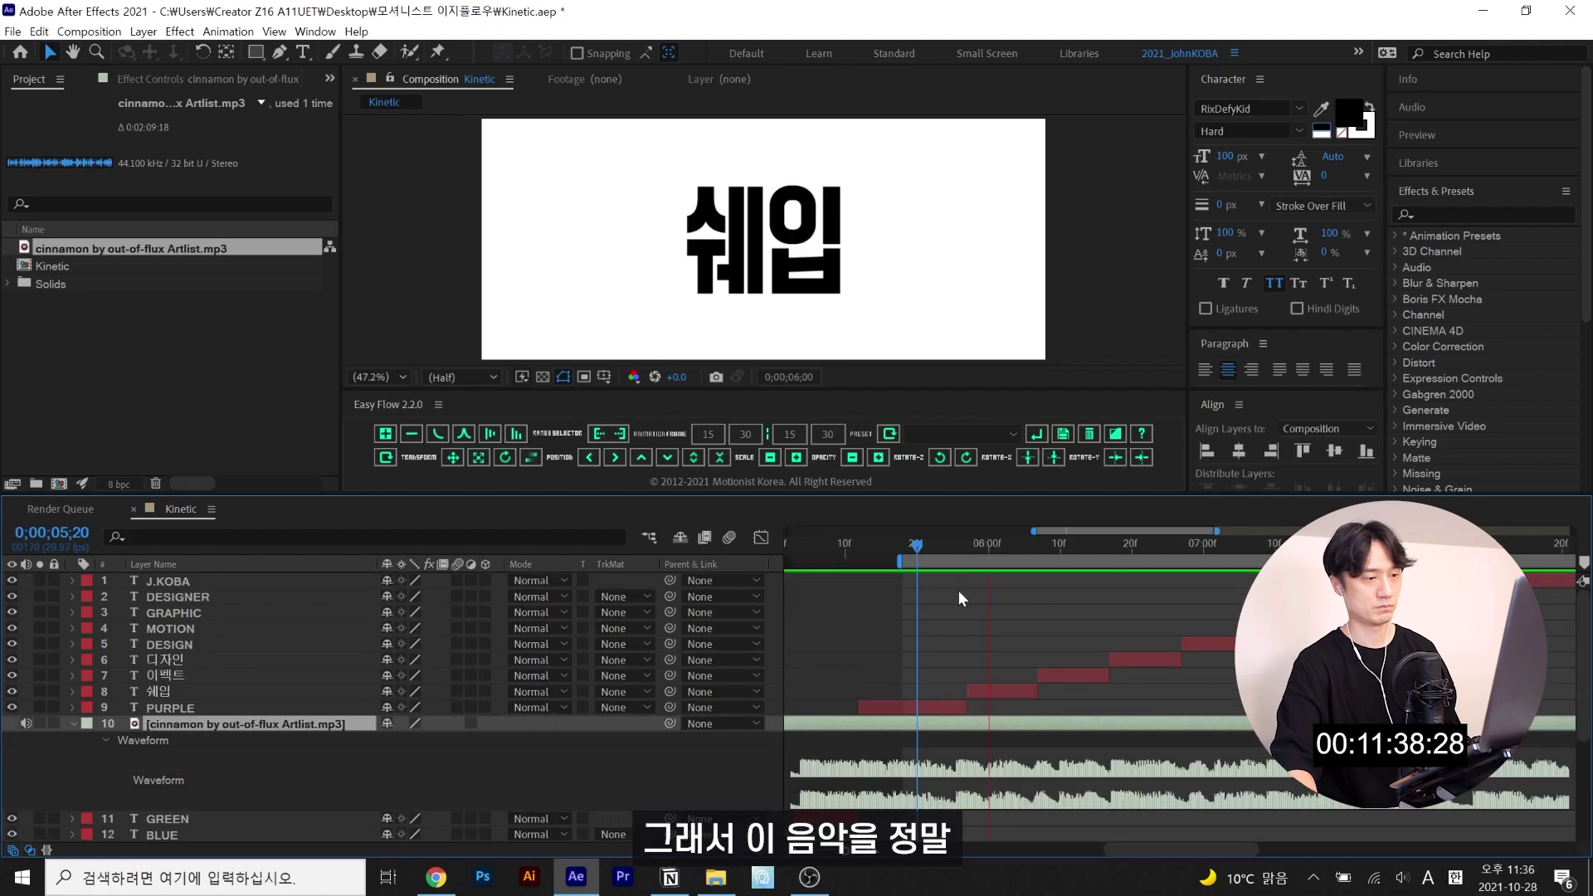
{"action": "left_click", "coordinate": [958, 551]}
{"action": "left_click", "coordinate": [956, 554]}
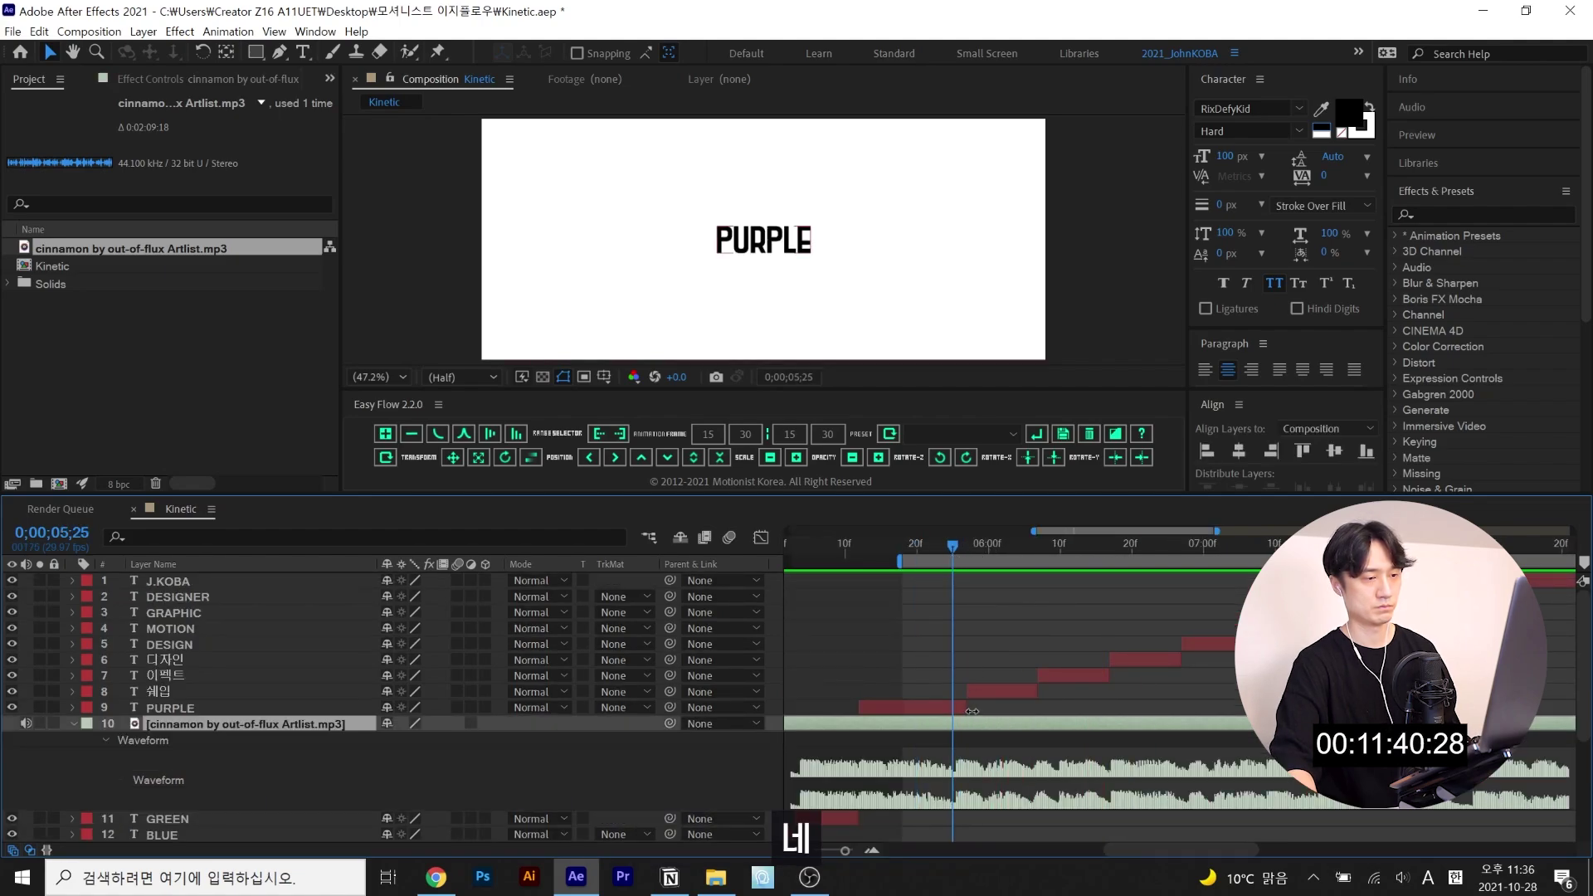
{"action": "left_click_drag", "start_coordinate": [966, 707], "coordinate": [952, 712]}
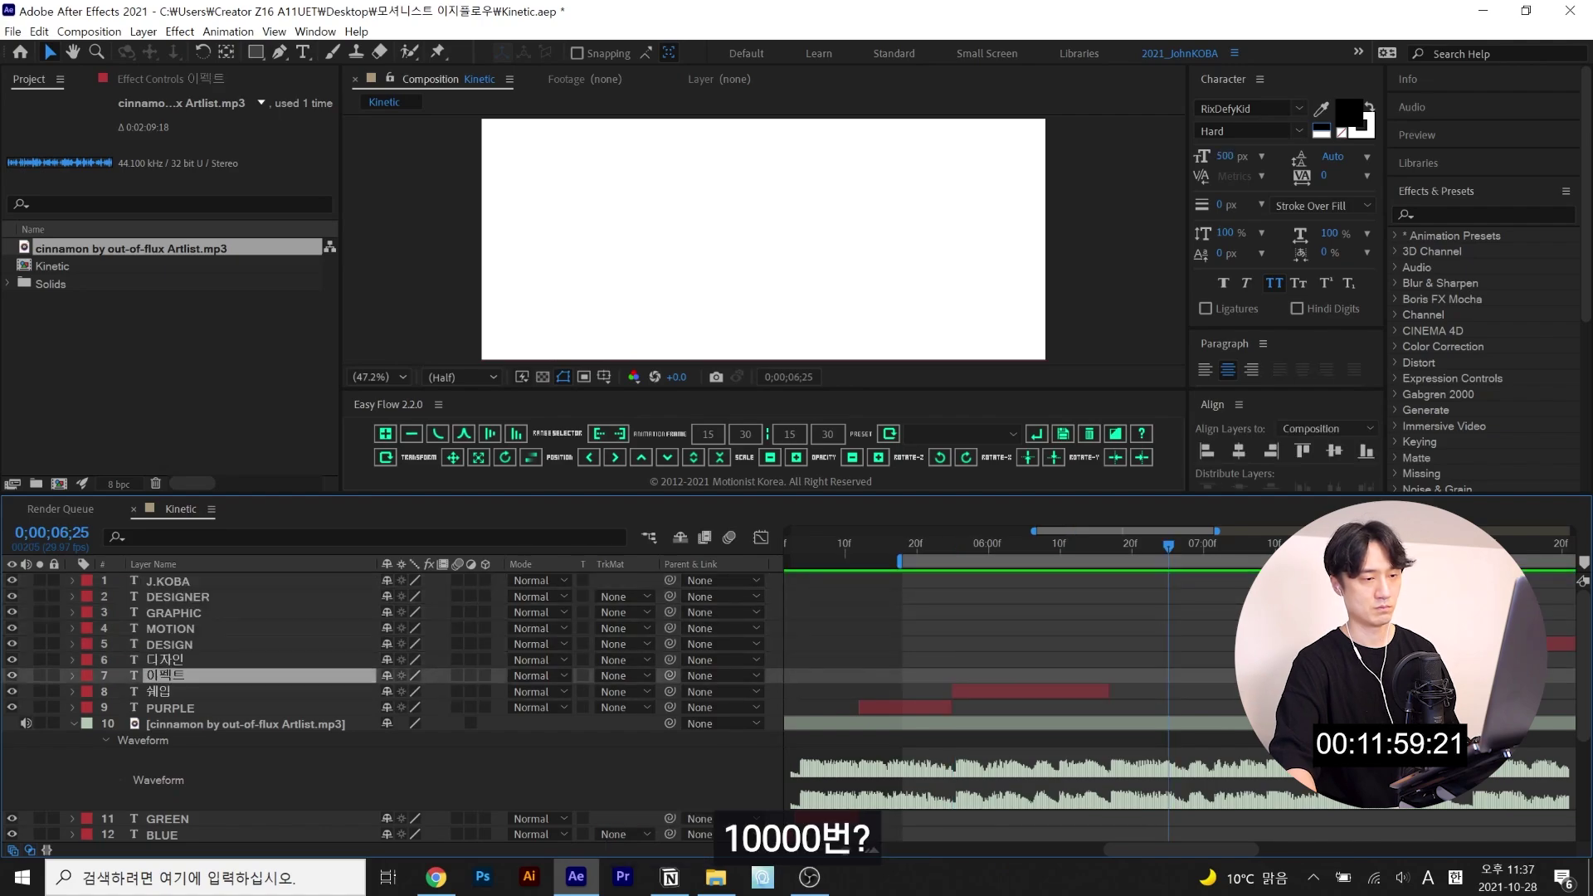
- Retime the 이펙트 title and move DESIGN earlier to end at about 0;00;08;07, undoing the trial move of MOTION
{"action": "left_click_drag", "start_coordinate": [1140, 675], "coordinate": [1177, 674]}
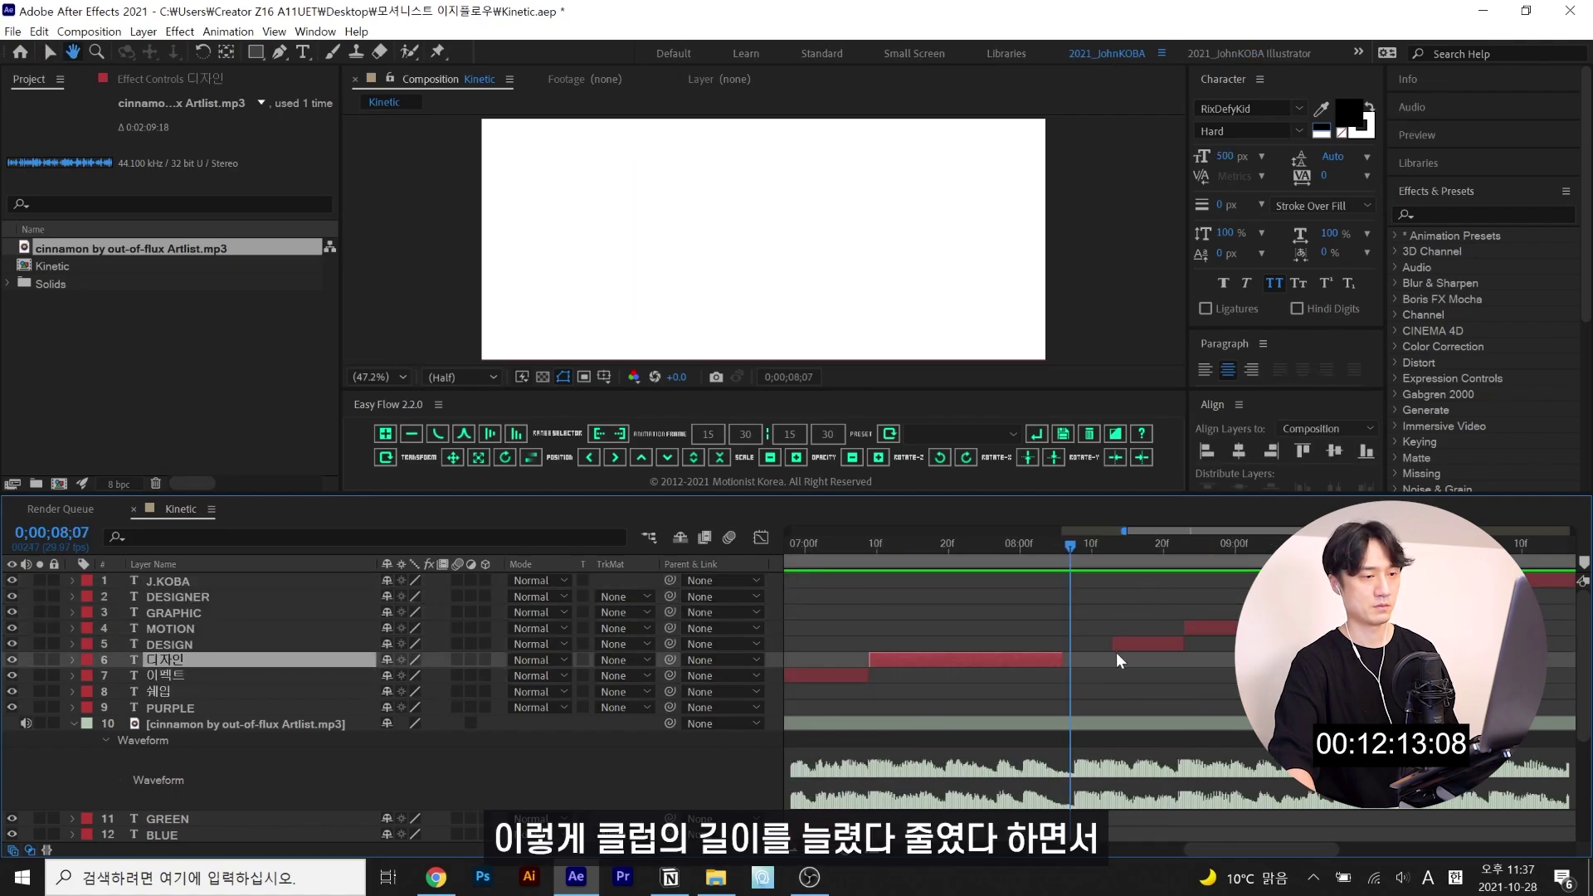
{"action": "key", "text": "v"}
{"action": "left_click_drag", "start_coordinate": [1117, 647], "coordinate": [1026, 649]}
{"action": "left_click_drag", "start_coordinate": [1205, 628], "coordinate": [1128, 631]}
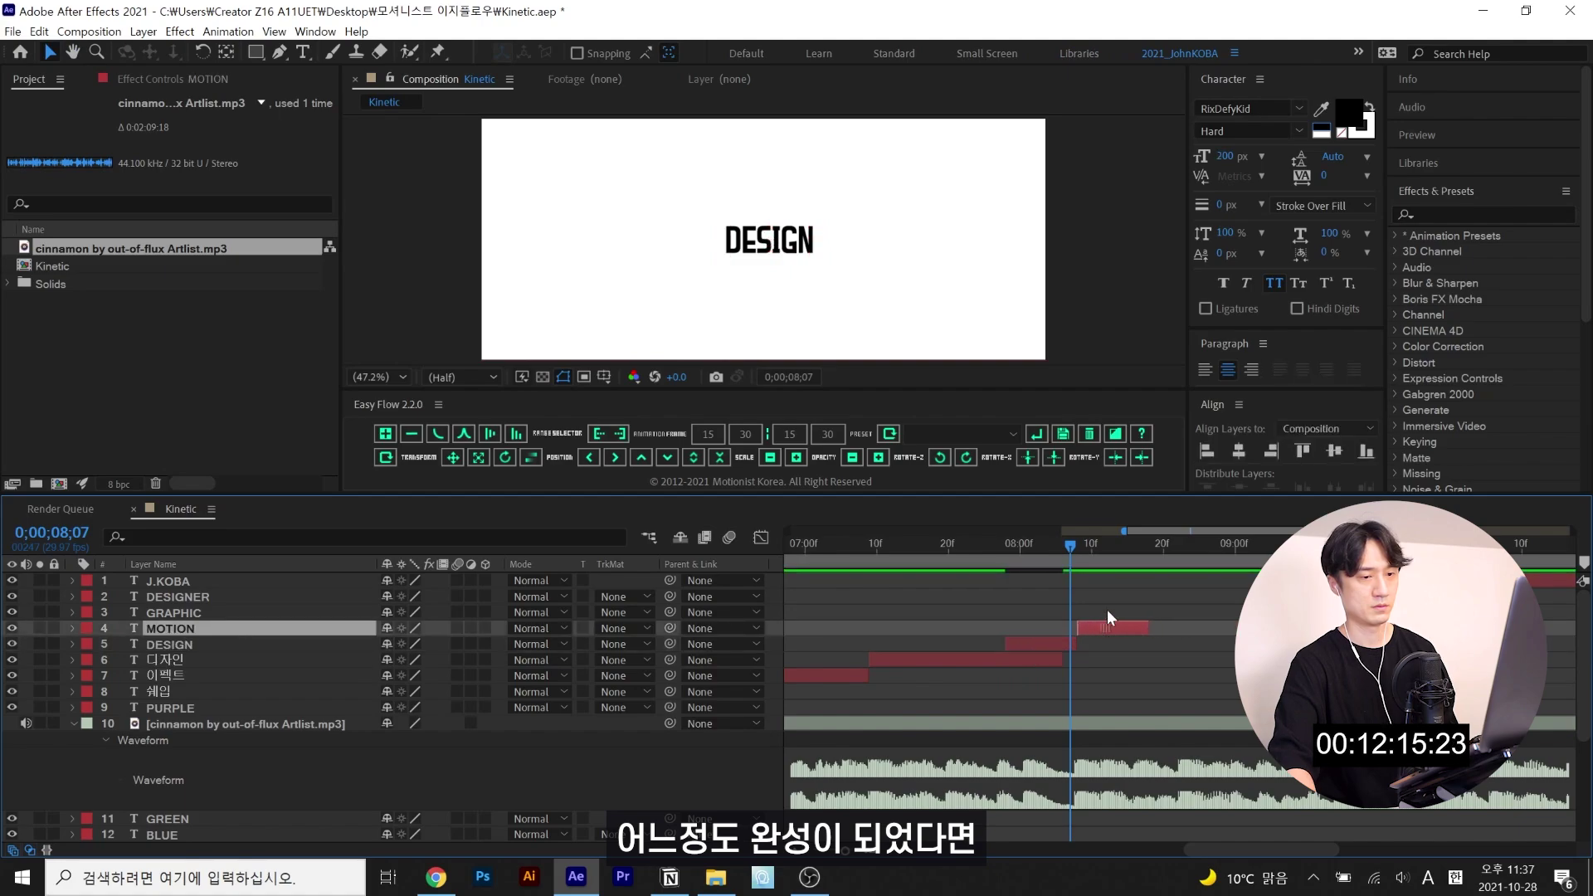
{"action": "key", "text": "ctrl+z"}
{"action": "key", "text": "space"}
{"action": "key", "text": "space"}
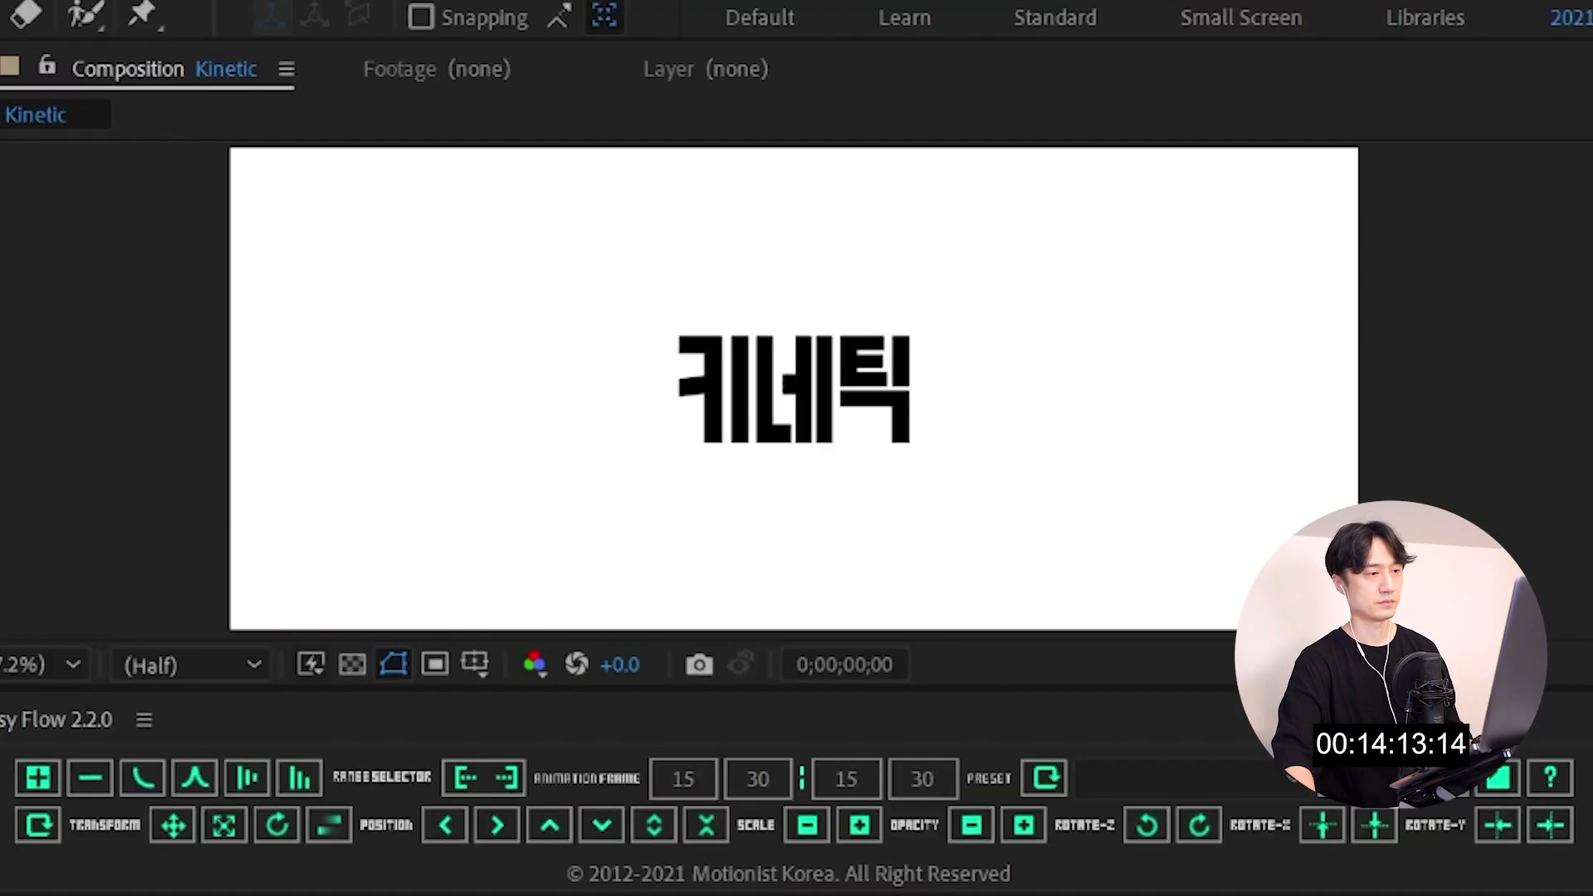
{"action": "key", "text": "space"}
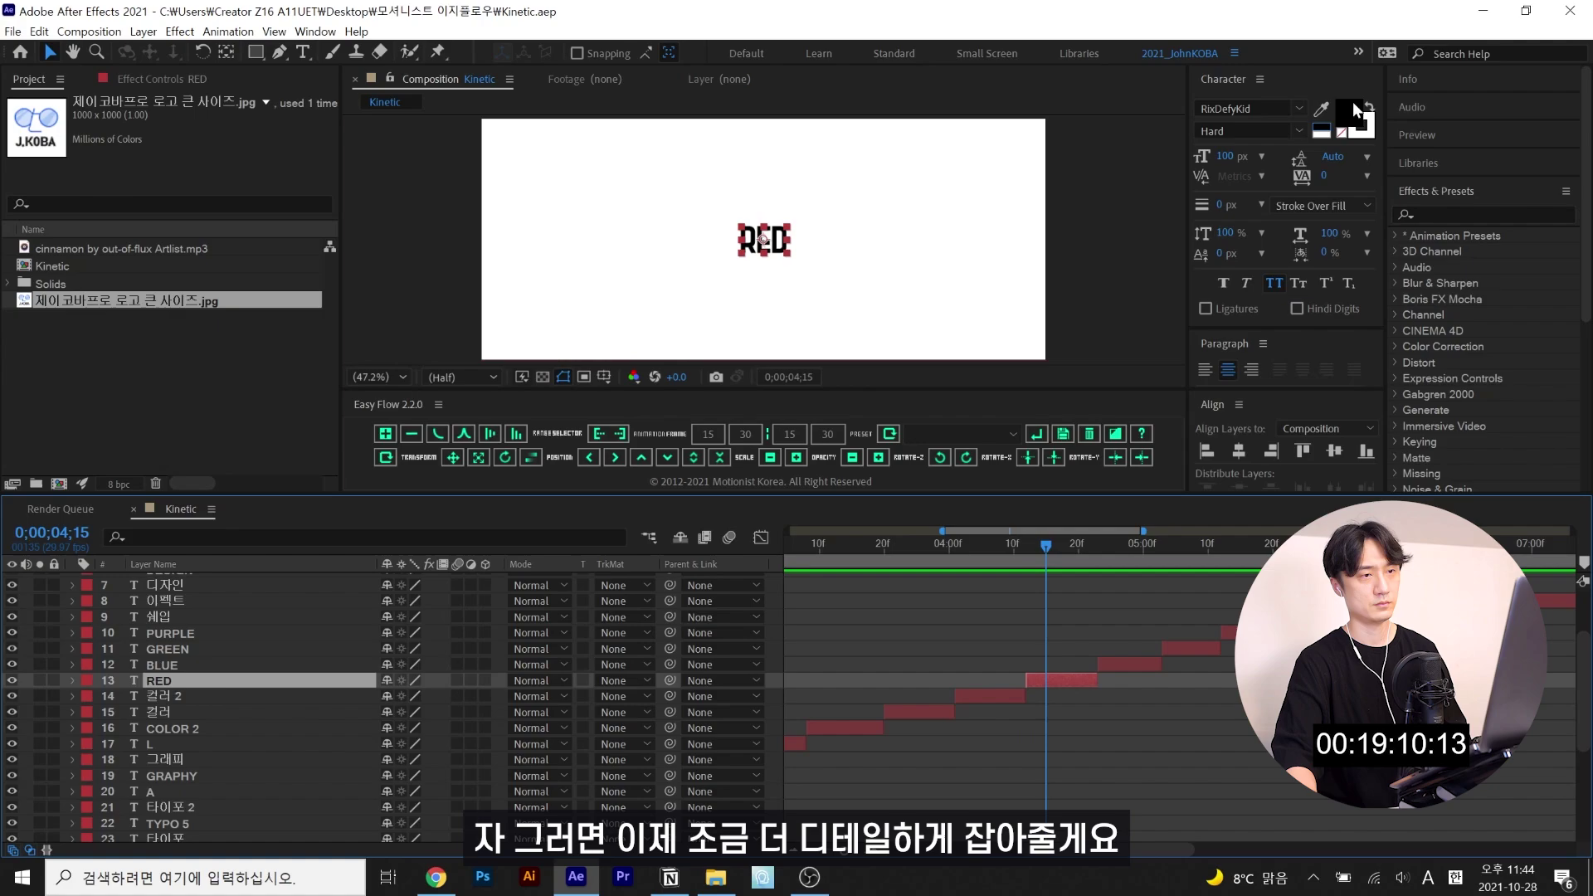
- Set the text fill colour to red and draw a rectangle shape over the RED title at 0;00;04;15
{"action": "left_click", "coordinate": [1352, 112]}
{"action": "left_click", "coordinate": [888, 554]}
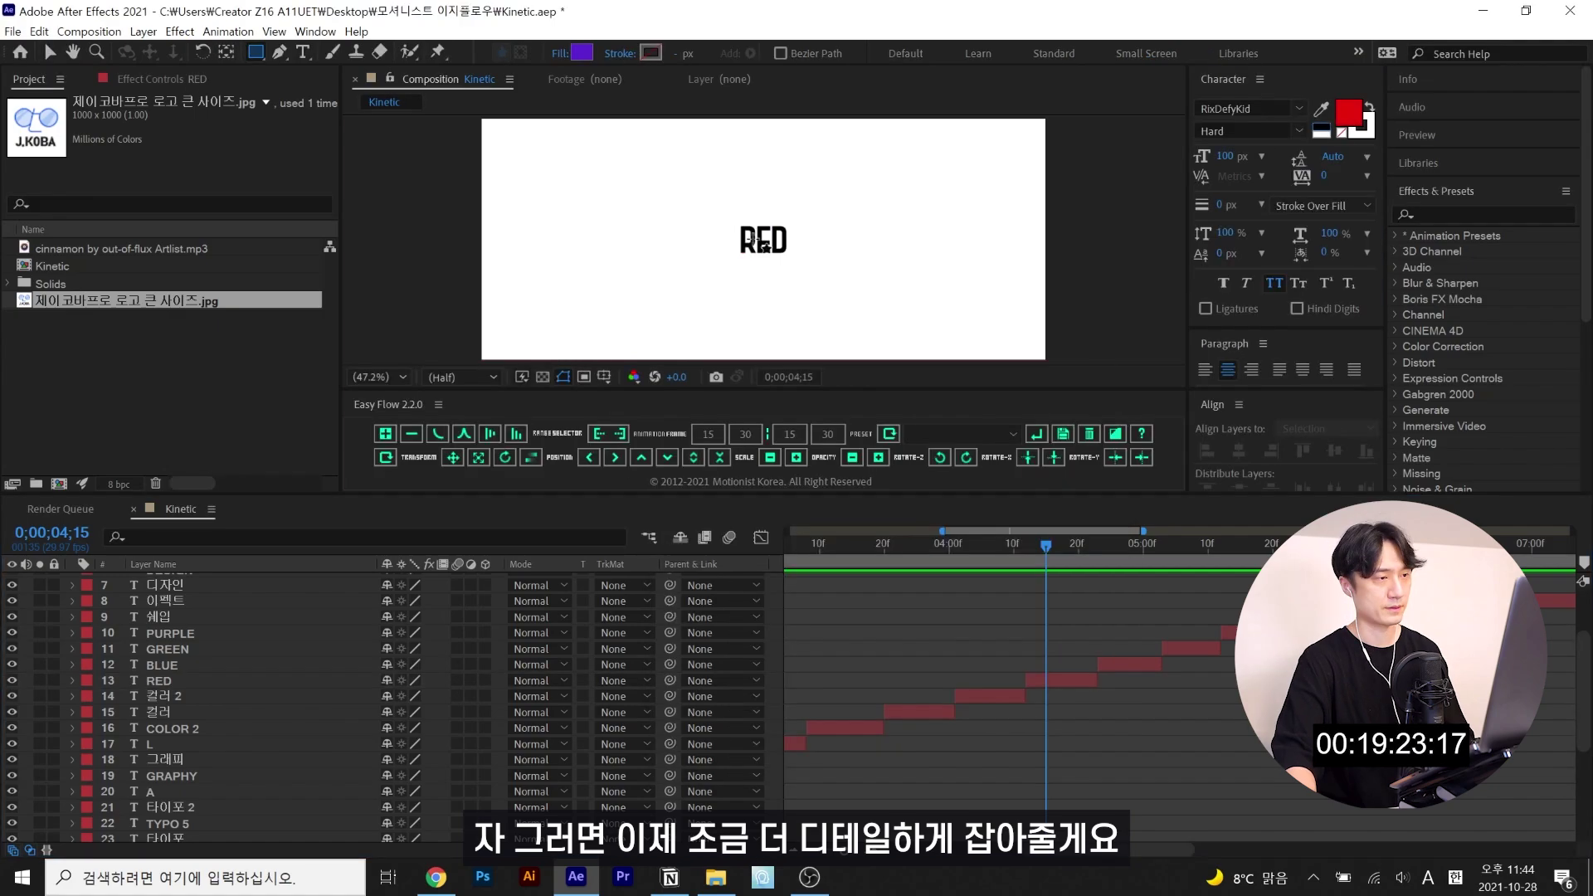
{"action": "left_click_drag", "start_coordinate": [705, 177], "coordinate": [807, 290]}
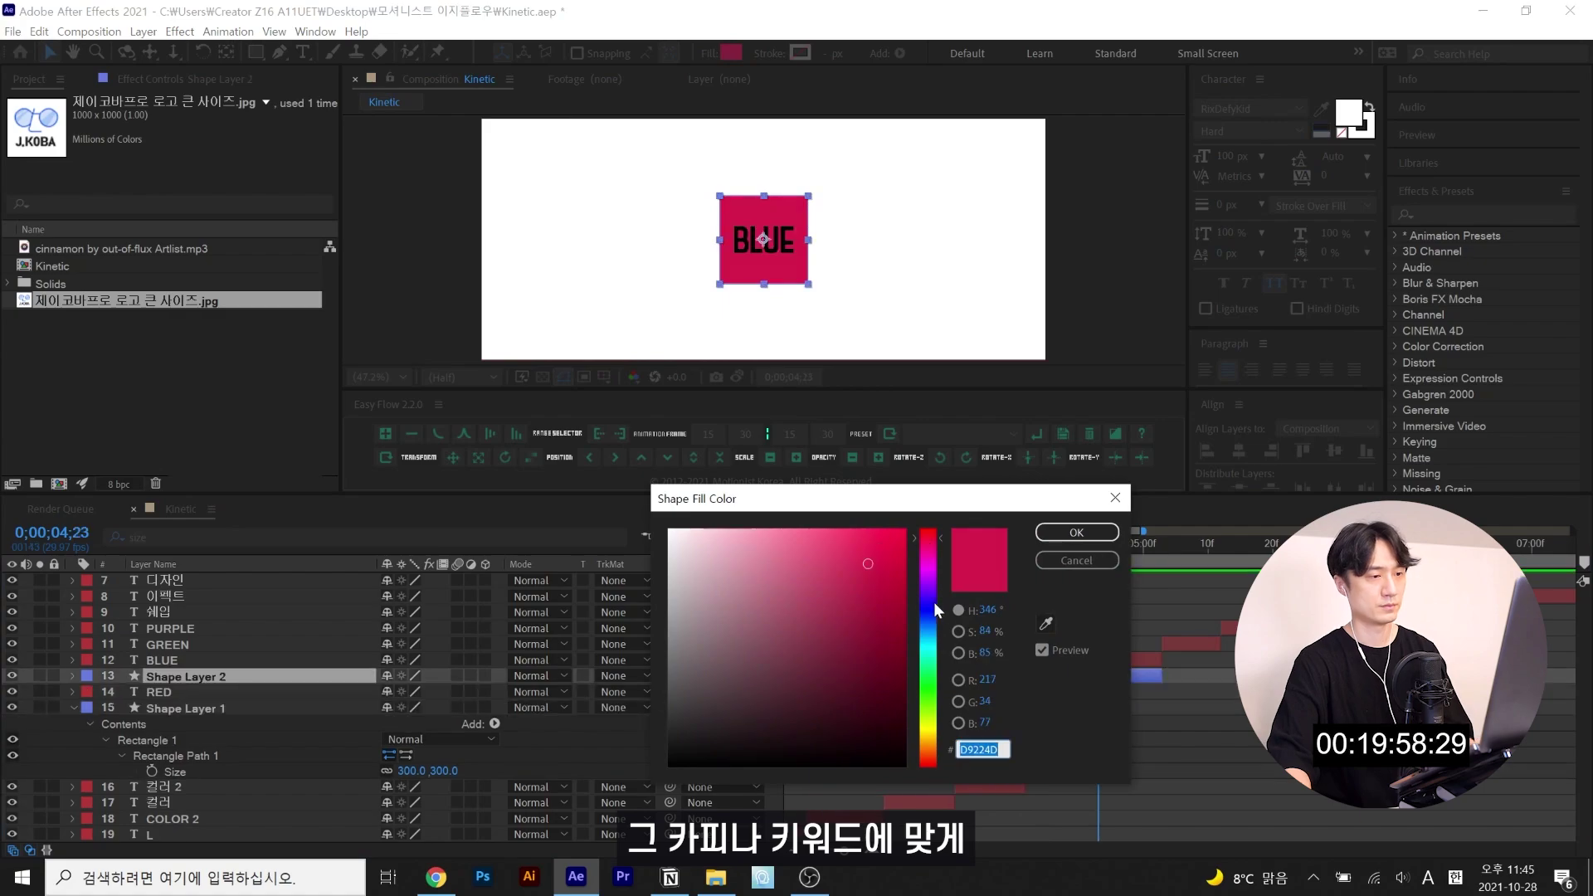
- Recolour the square behind BLUE to blue and the square behind GREEN to green
{"action": "left_click", "coordinate": [930, 604]}
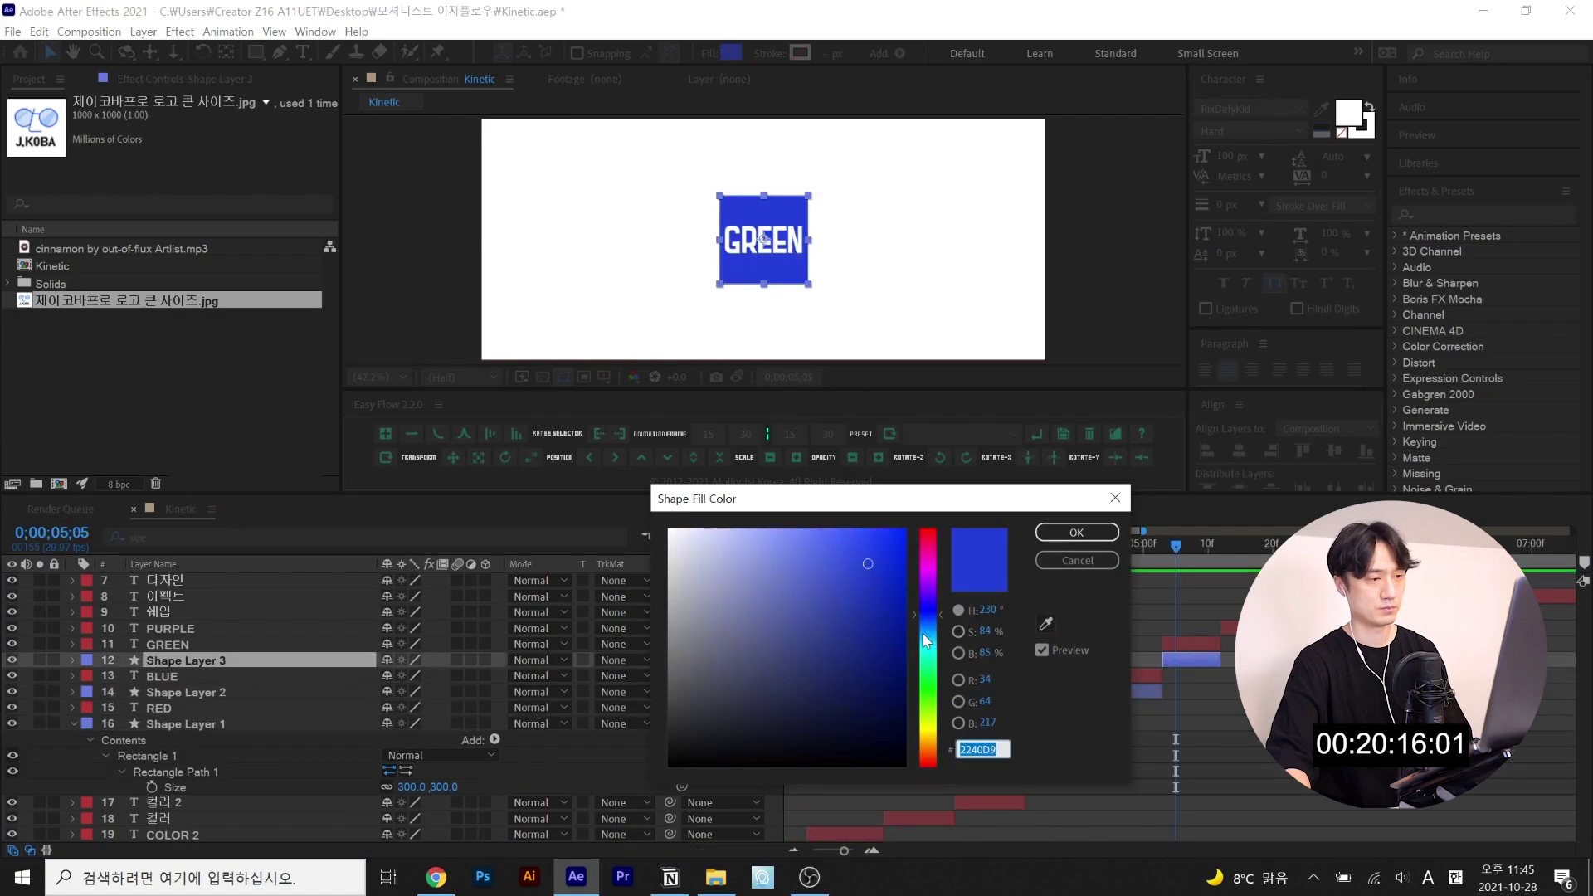
{"action": "left_click", "coordinate": [928, 636]}
{"action": "left_click", "coordinate": [927, 663]}
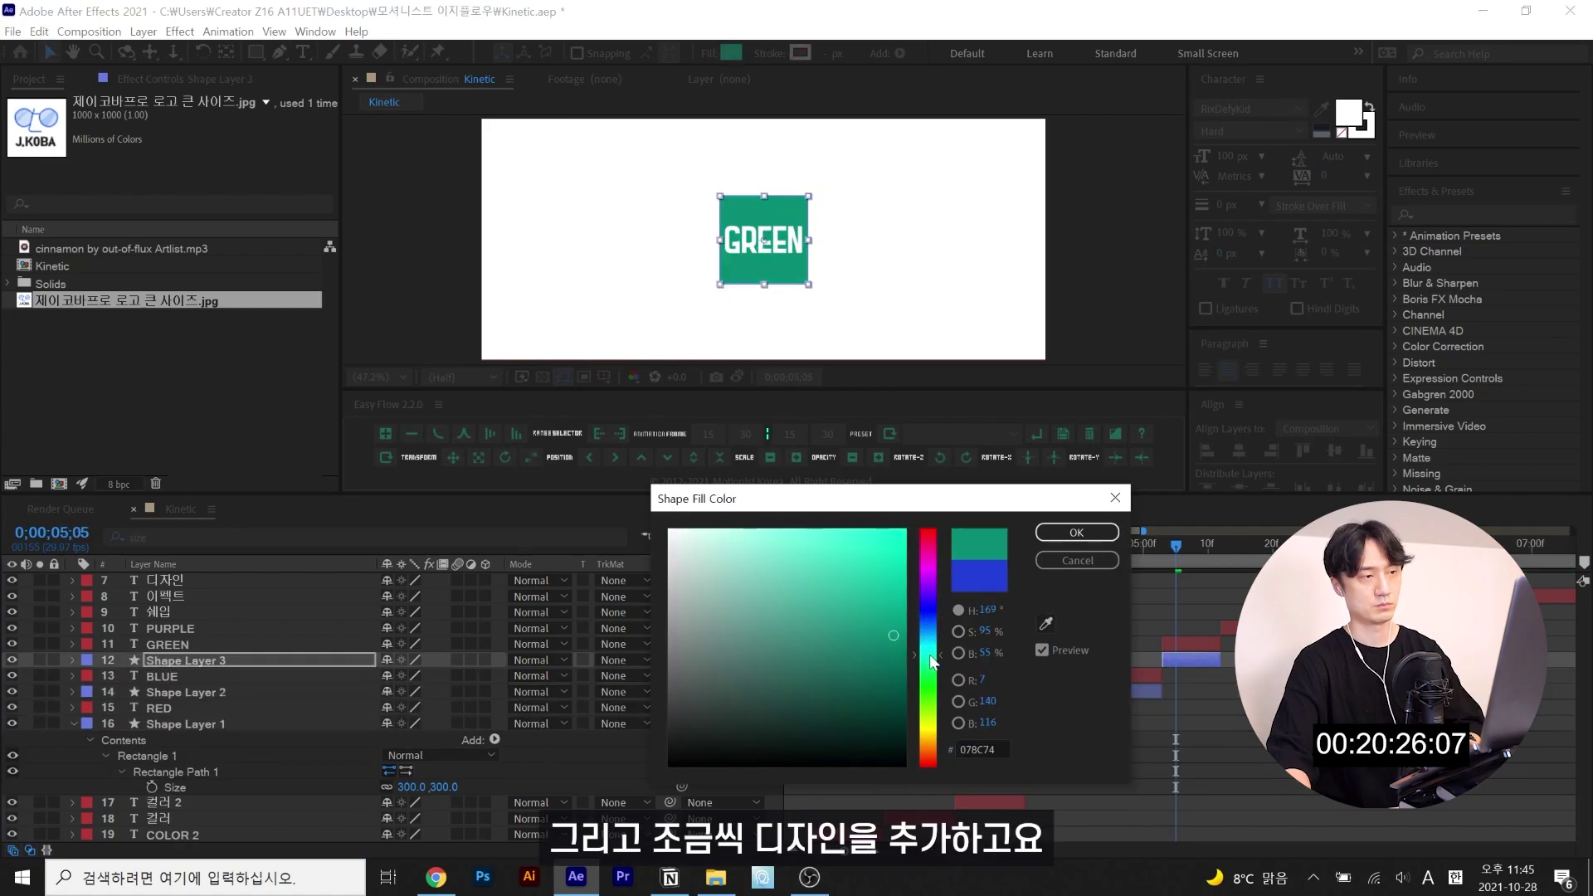
{"action": "key", "text": "Return"}
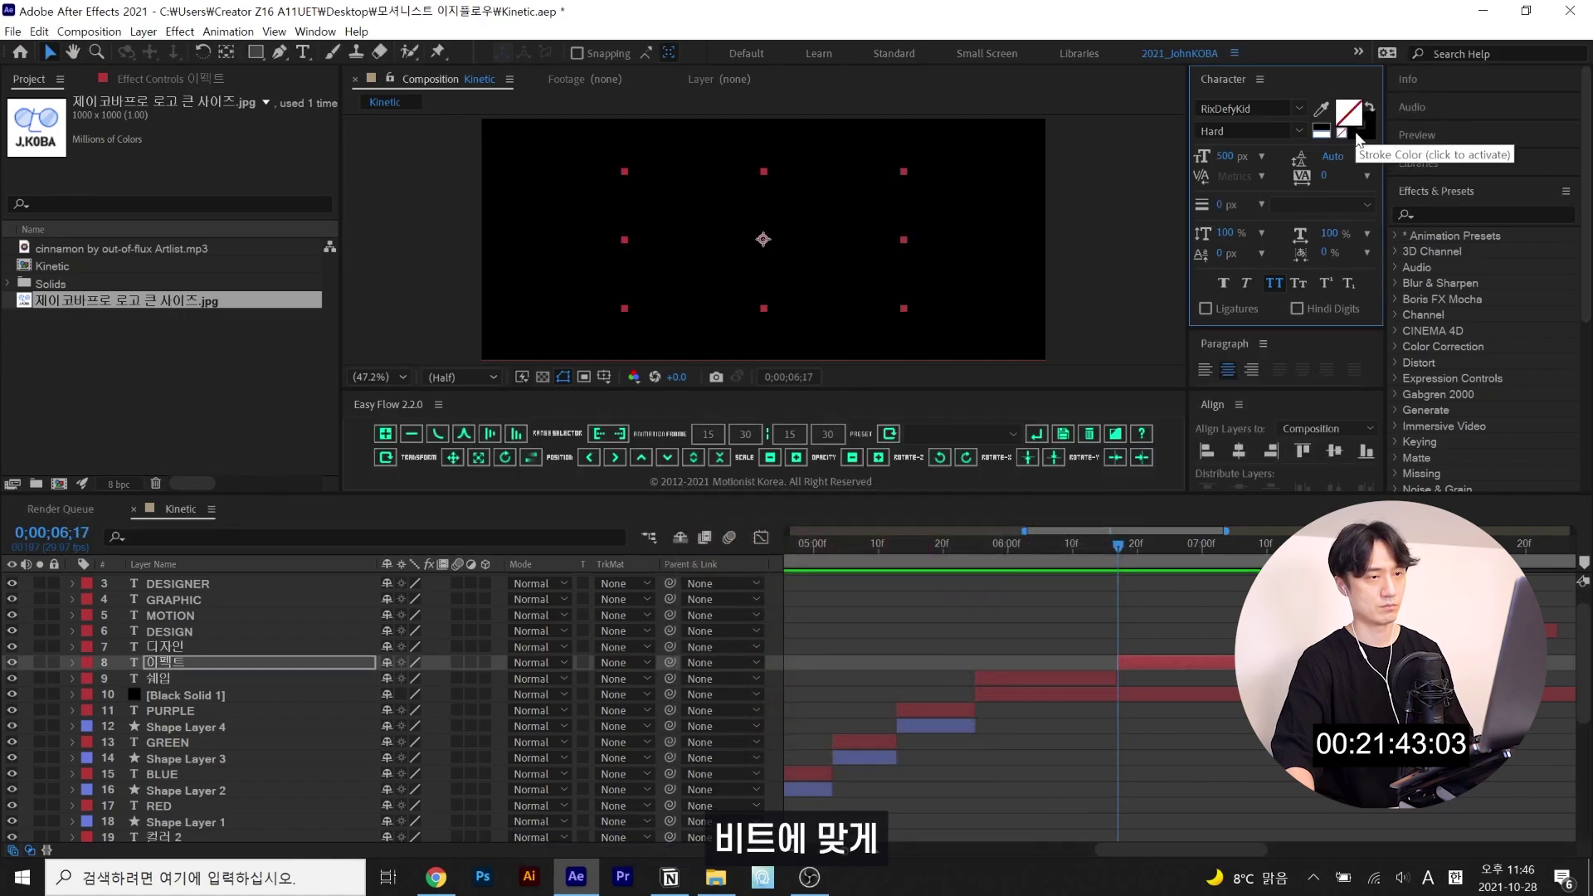
- Style the 이펙트 title as an outline with a 5 px stroke
{"action": "left_click", "coordinate": [1361, 125]}
{"action": "left_click", "coordinate": [1235, 204]}
{"action": "type", "text": "5"}
{"action": "key", "text": "Return"}
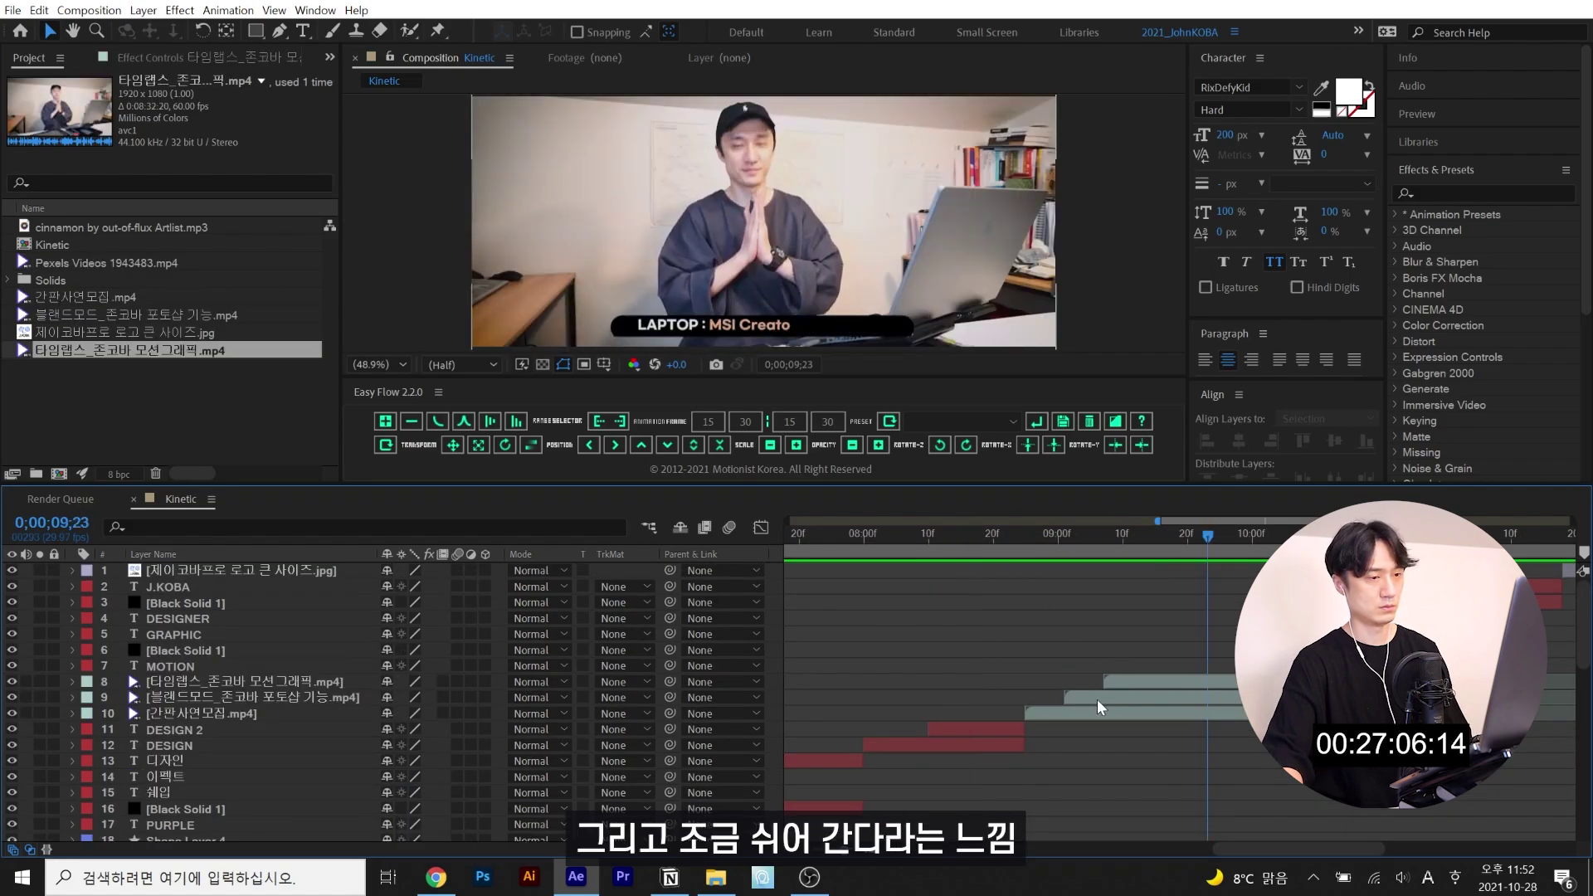
- Shift the Photoshop blend-mode video clip further along the timeline and scale the square behind GREEN to 200%
{"action": "left_click_drag", "start_coordinate": [1088, 694], "coordinate": [1193, 684]}
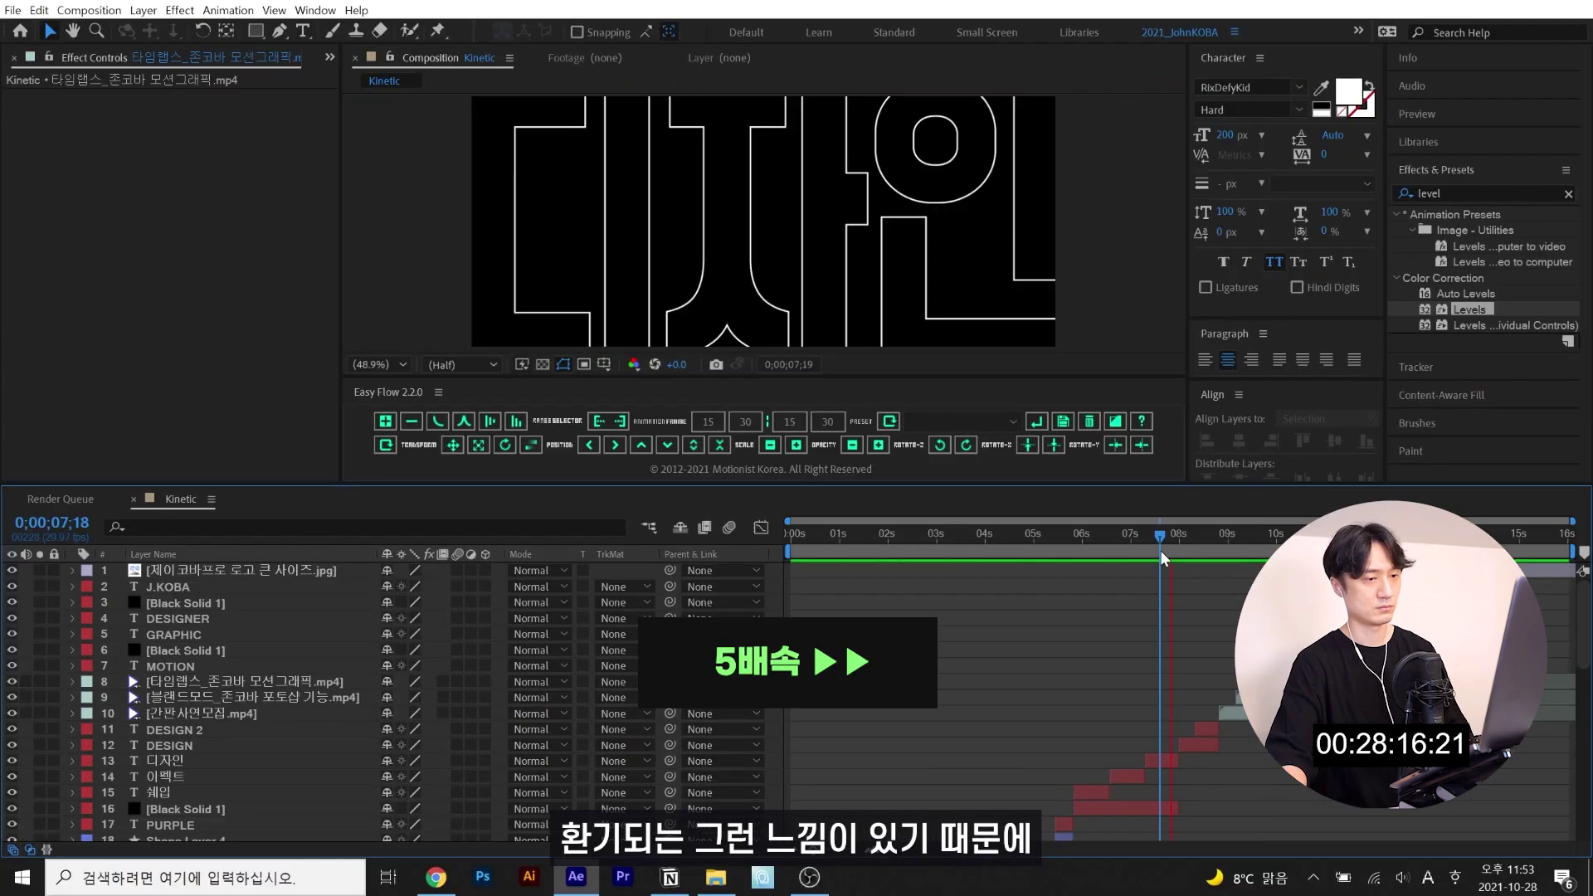
{"action": "left_click", "coordinate": [1047, 257]}
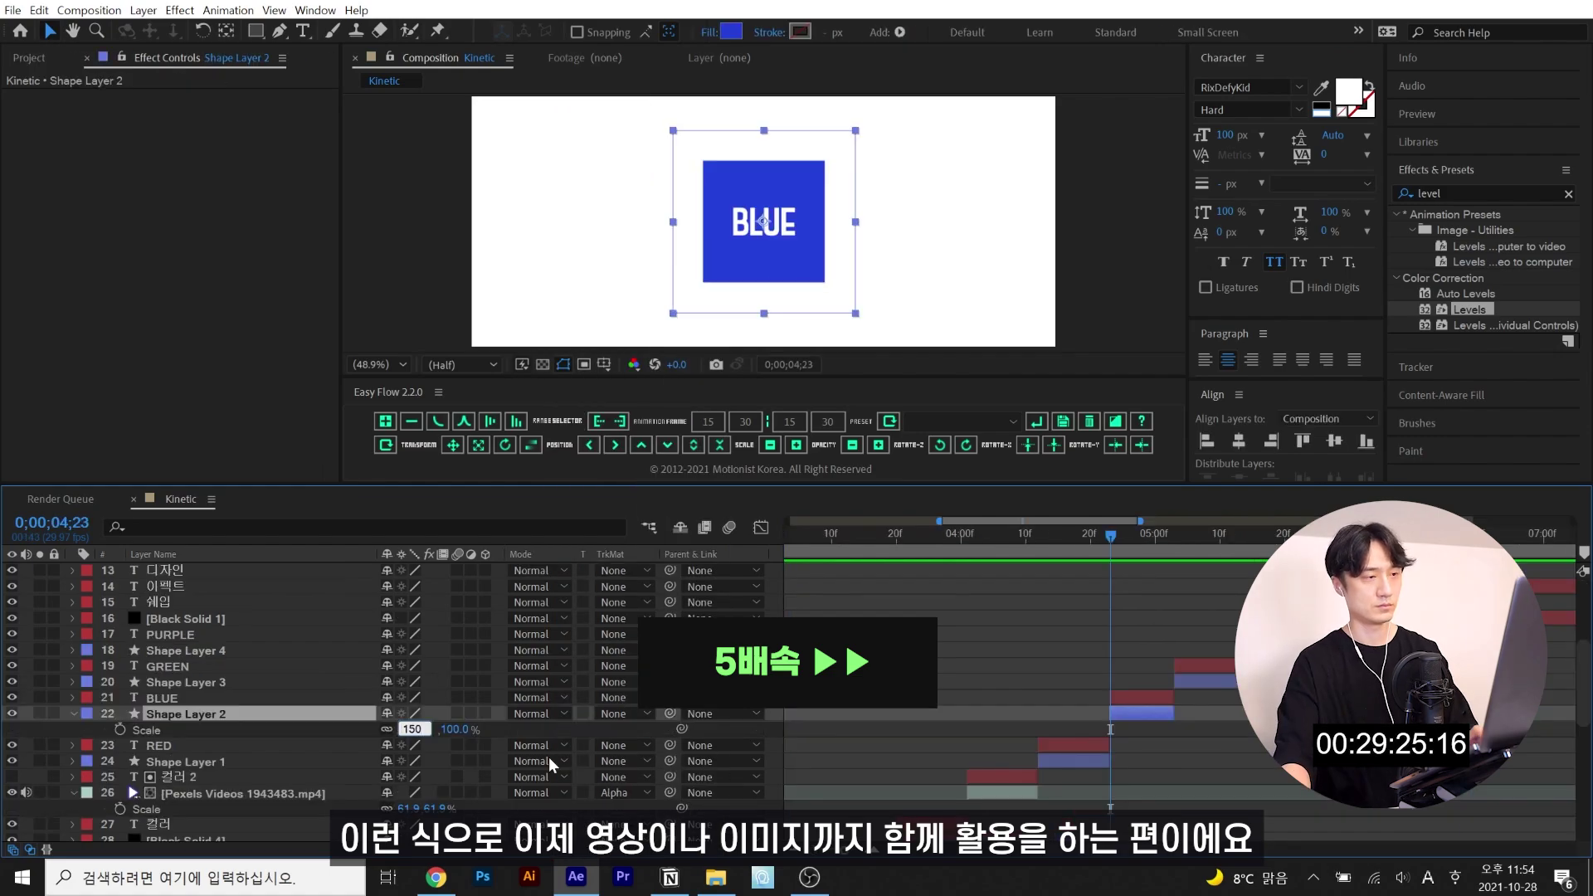
{"action": "type", "text": "200"}
{"action": "key", "text": "Return"}
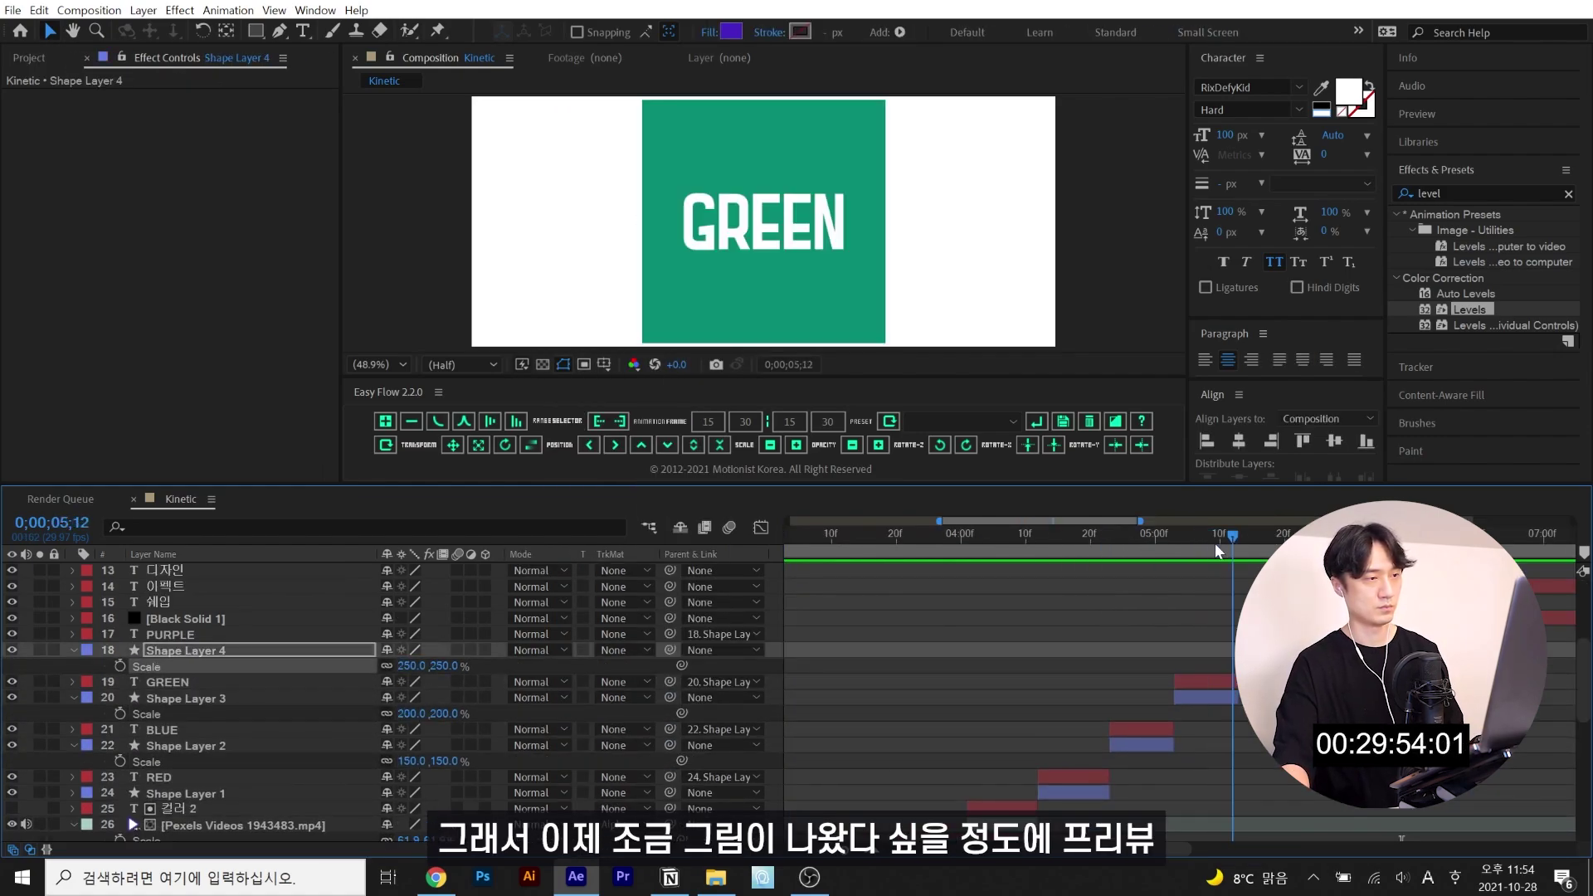
{"action": "left_click", "coordinate": [1213, 535]}
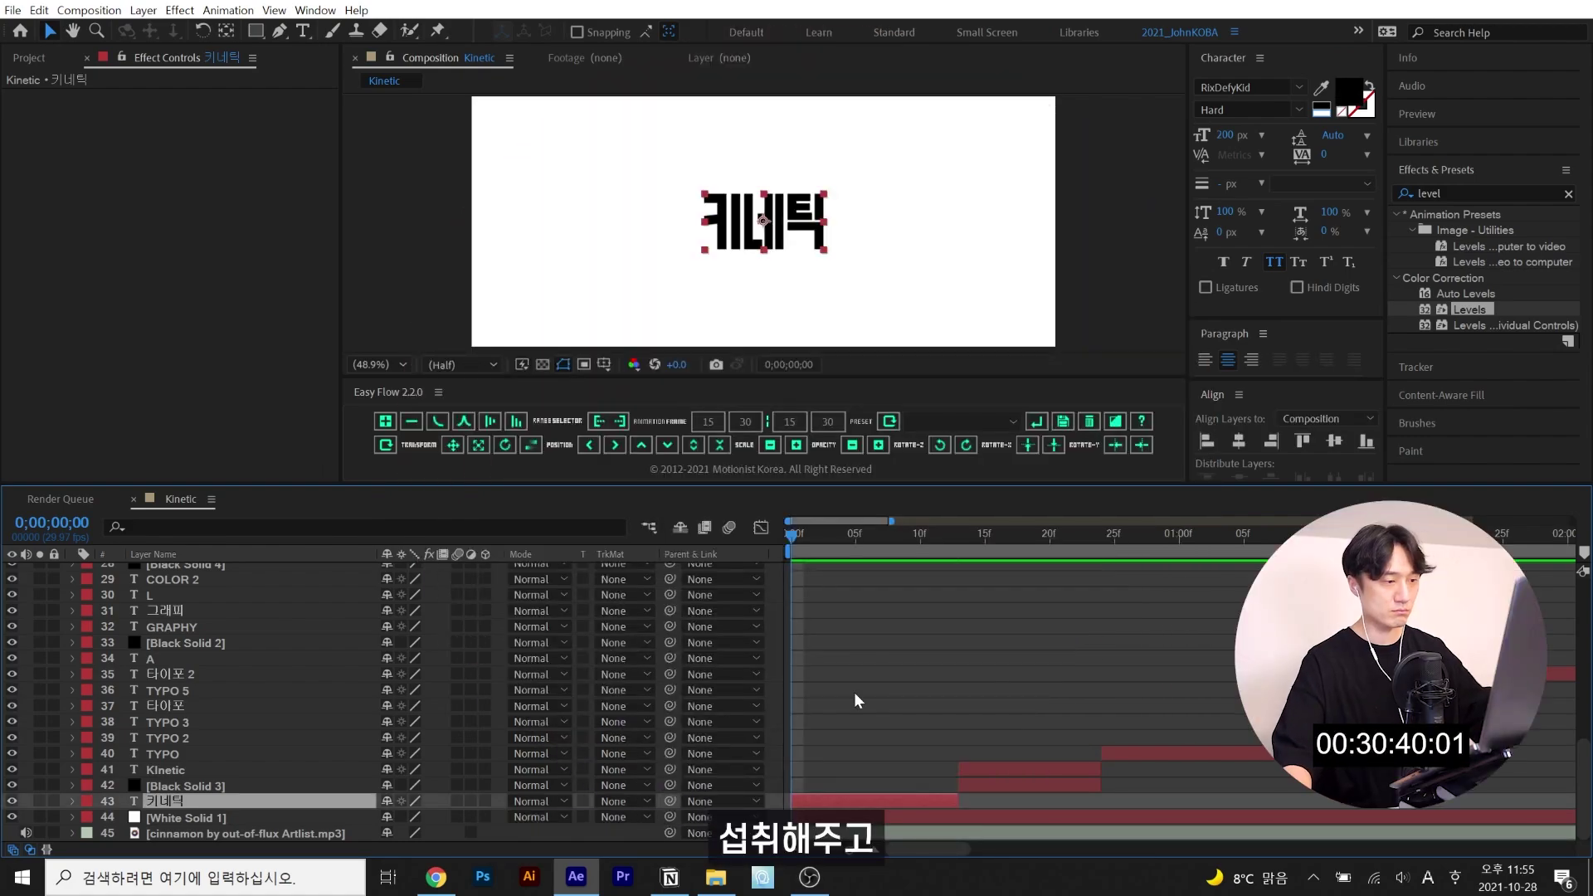
- Duplicate the 키네틱 title and mask the three copies so each shows a single syllable
{"action": "key", "text": "ctrl+d"}
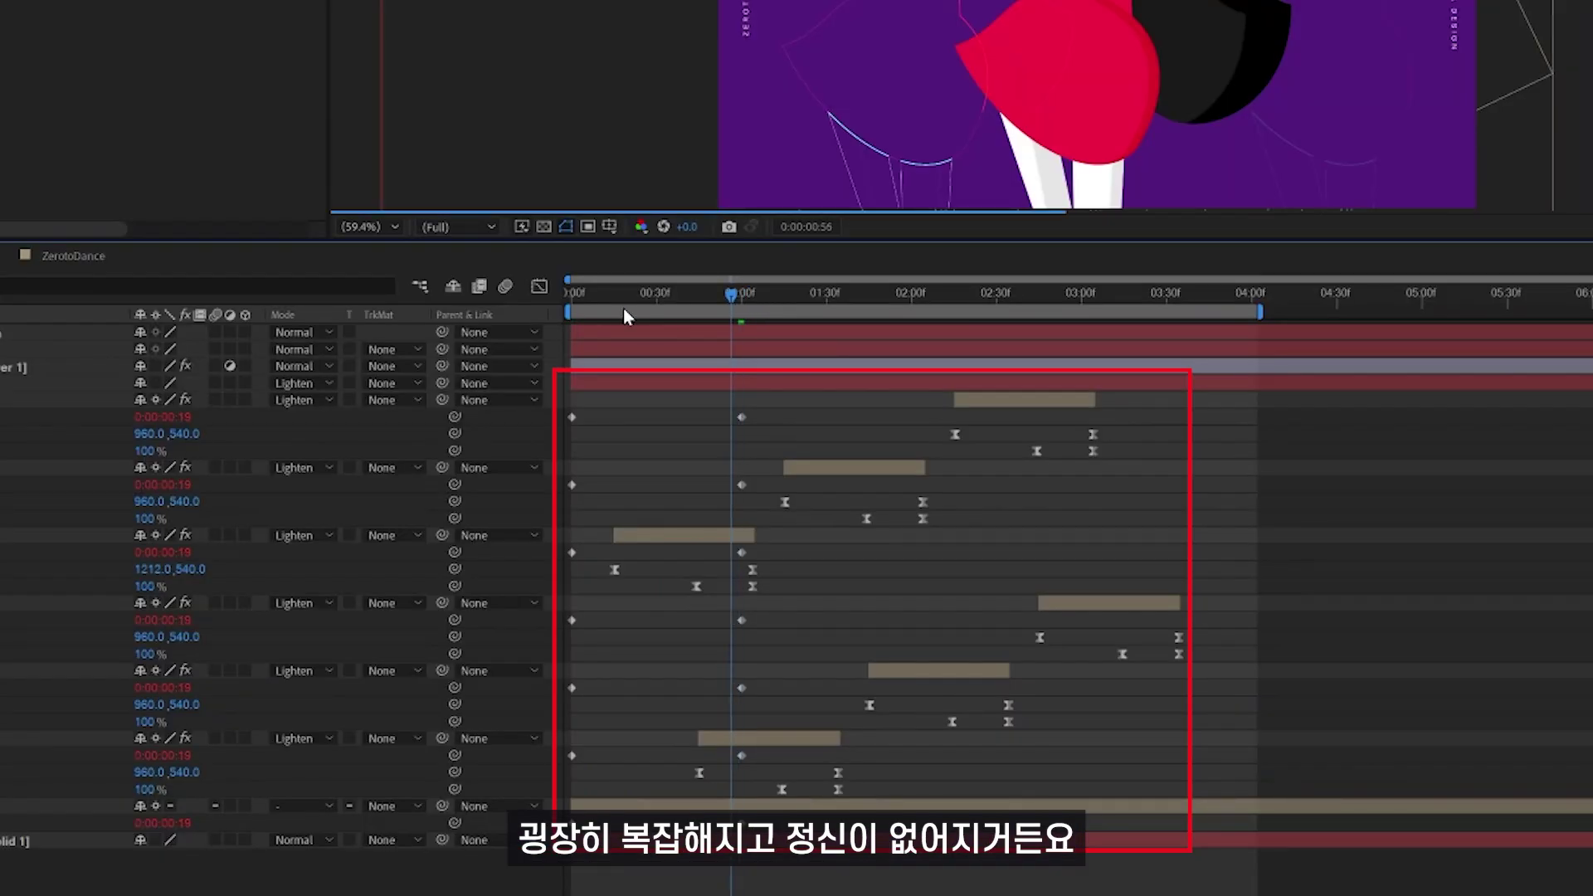
{"action": "left_click", "coordinate": [624, 316]}
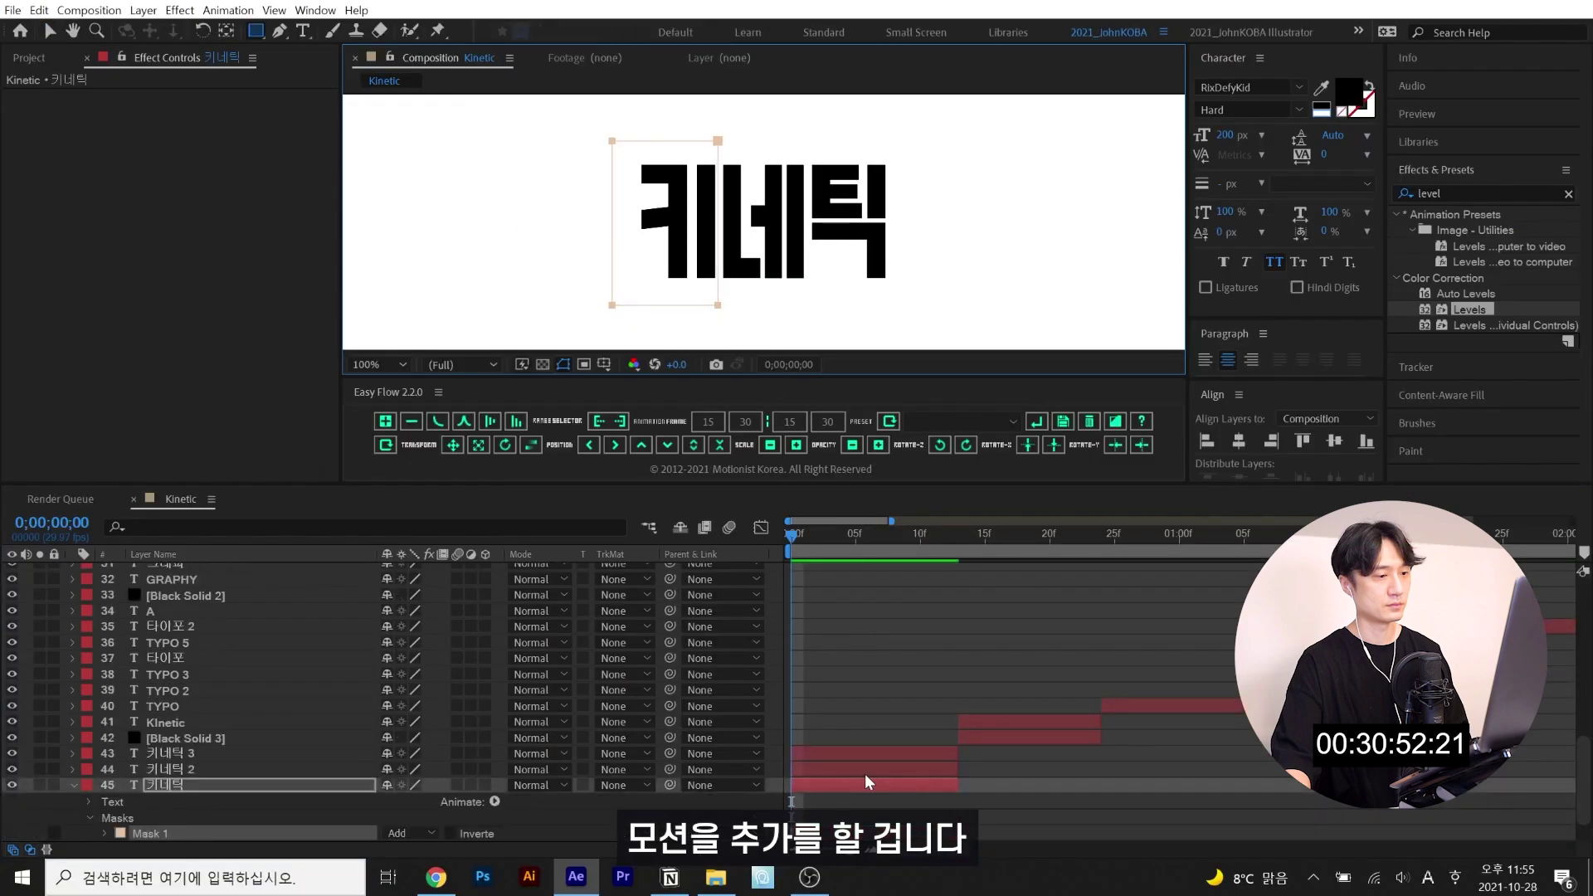
{"action": "left_click_drag", "start_coordinate": [805, 317], "coordinate": [810, 315]}
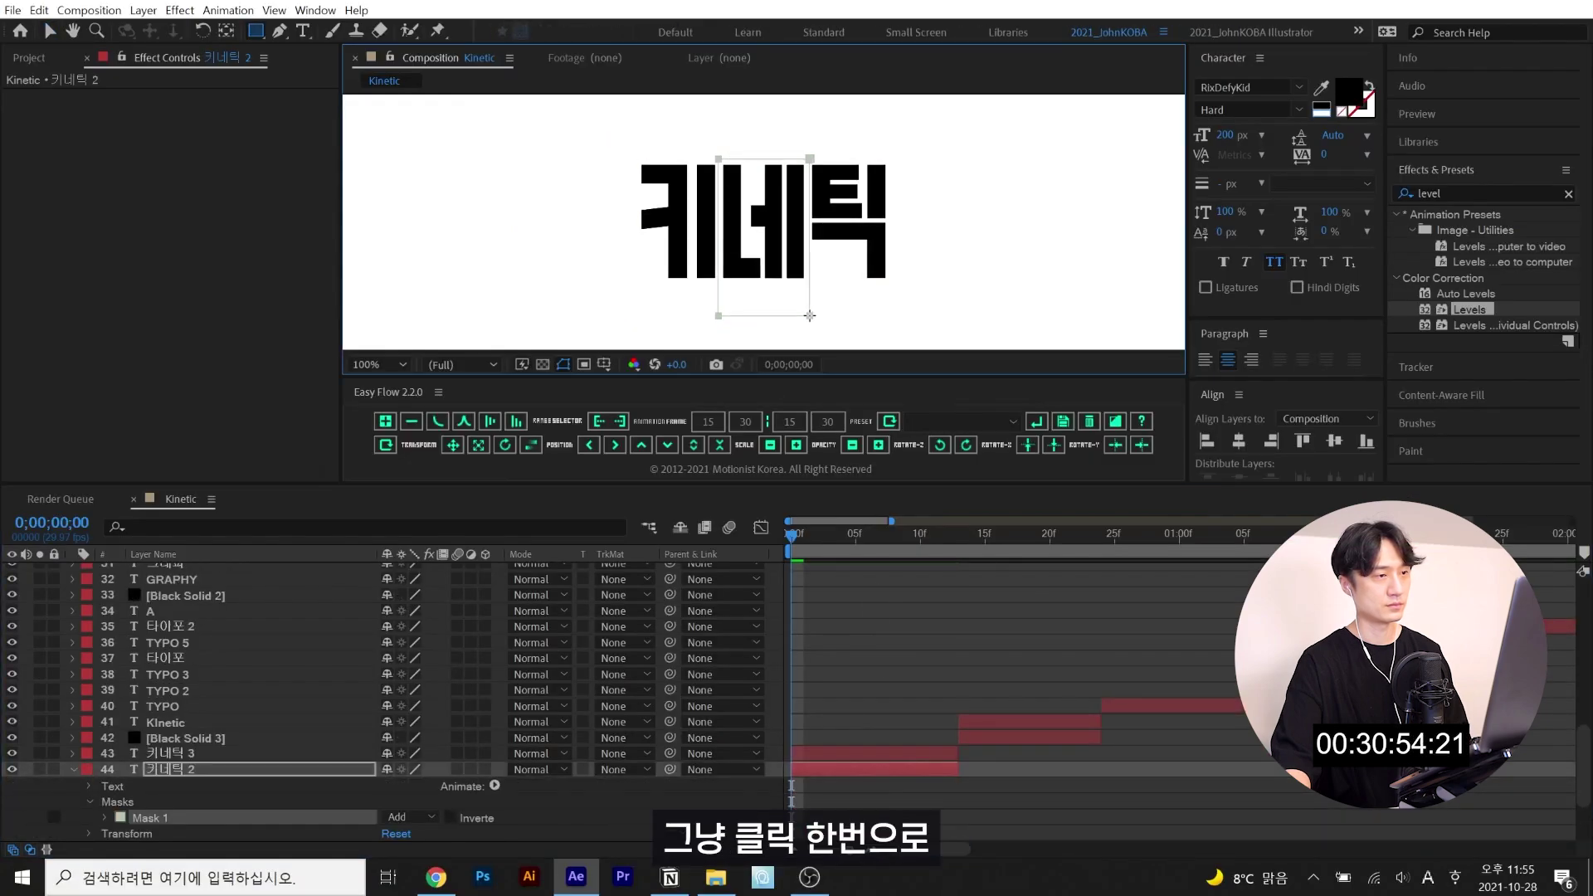
{"action": "left_click", "coordinate": [855, 756]}
{"action": "key", "text": "v"}
{"action": "left_click_drag", "start_coordinate": [874, 222], "coordinate": [814, 303]}
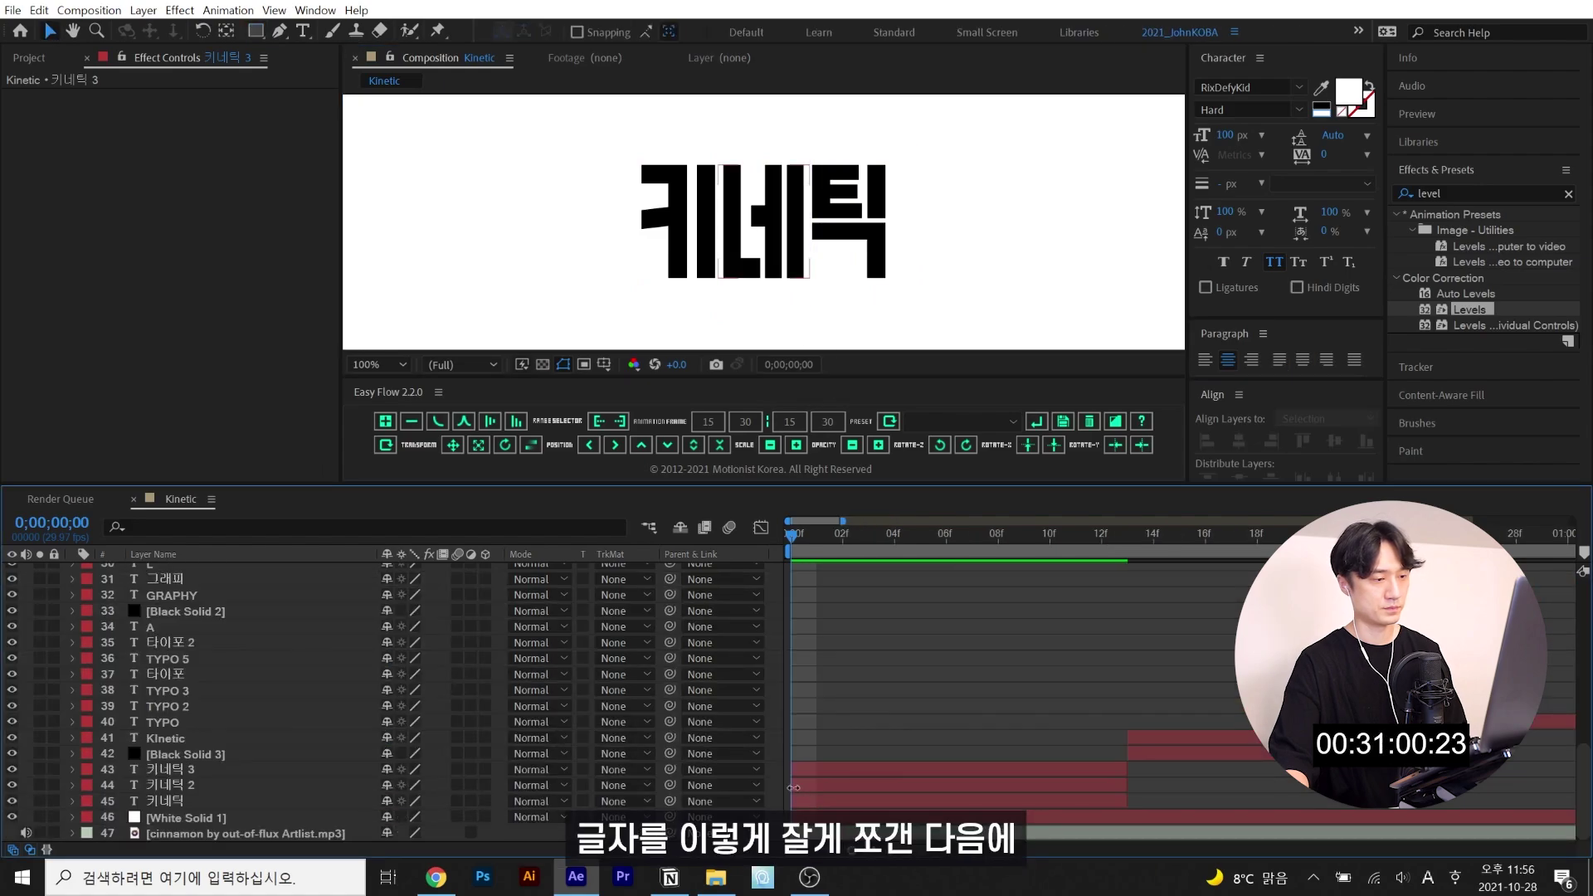
- Stagger the start times of the 키네틱 syllable layers and animate them in from below with an Easy Flow position move
{"action": "left_click", "coordinate": [797, 783]}
{"action": "left_click_drag", "start_coordinate": [792, 769], "coordinate": [818, 769]}
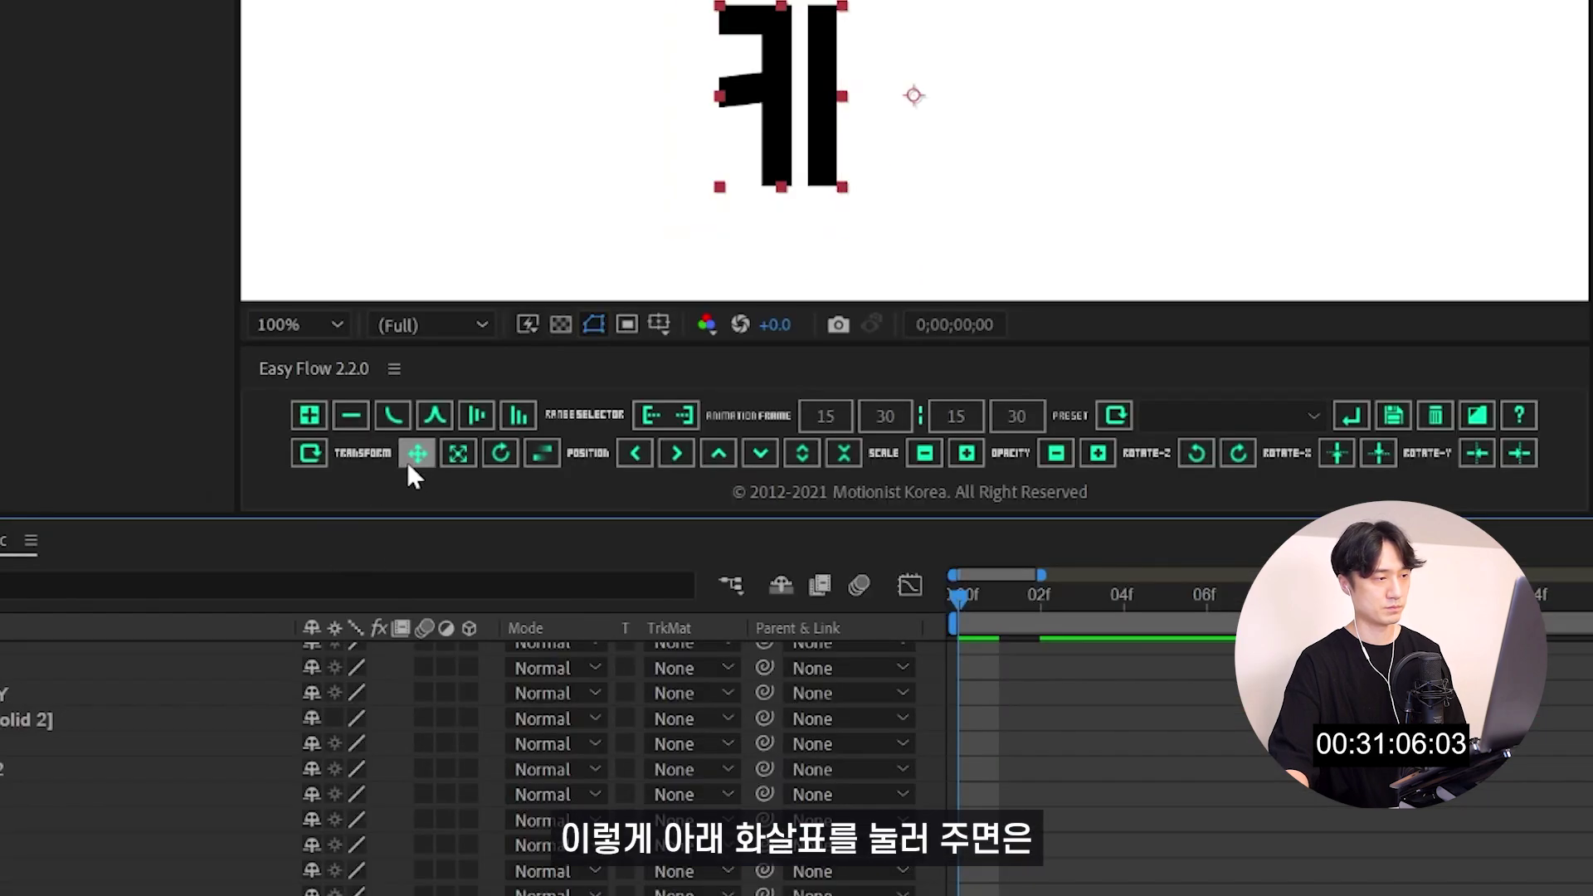
{"action": "left_click", "coordinate": [453, 446]}
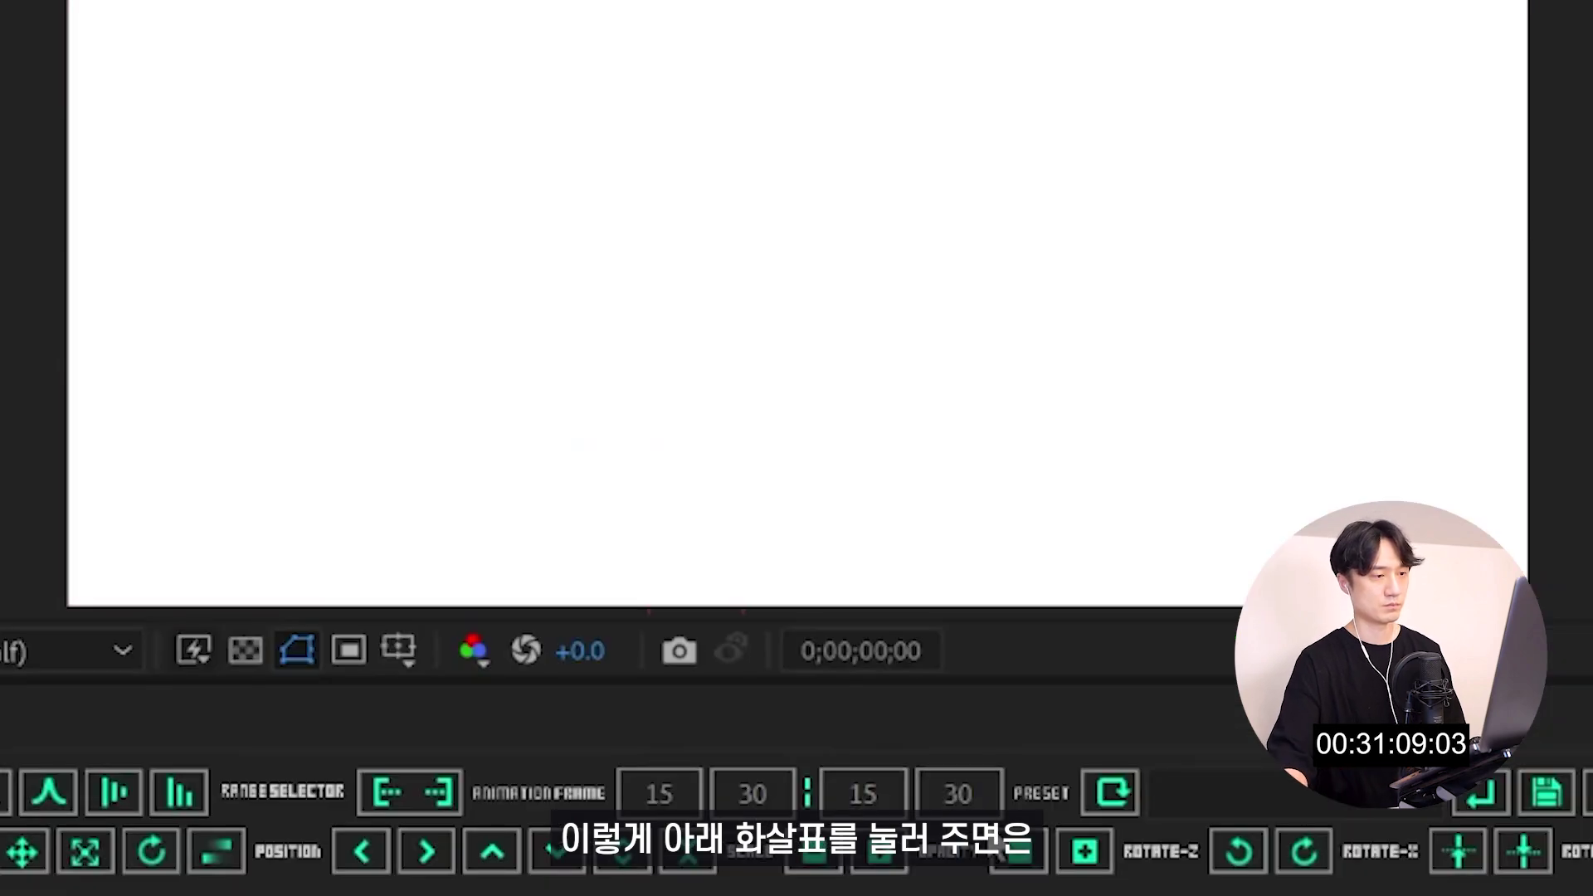
{"action": "key", "text": "space"}
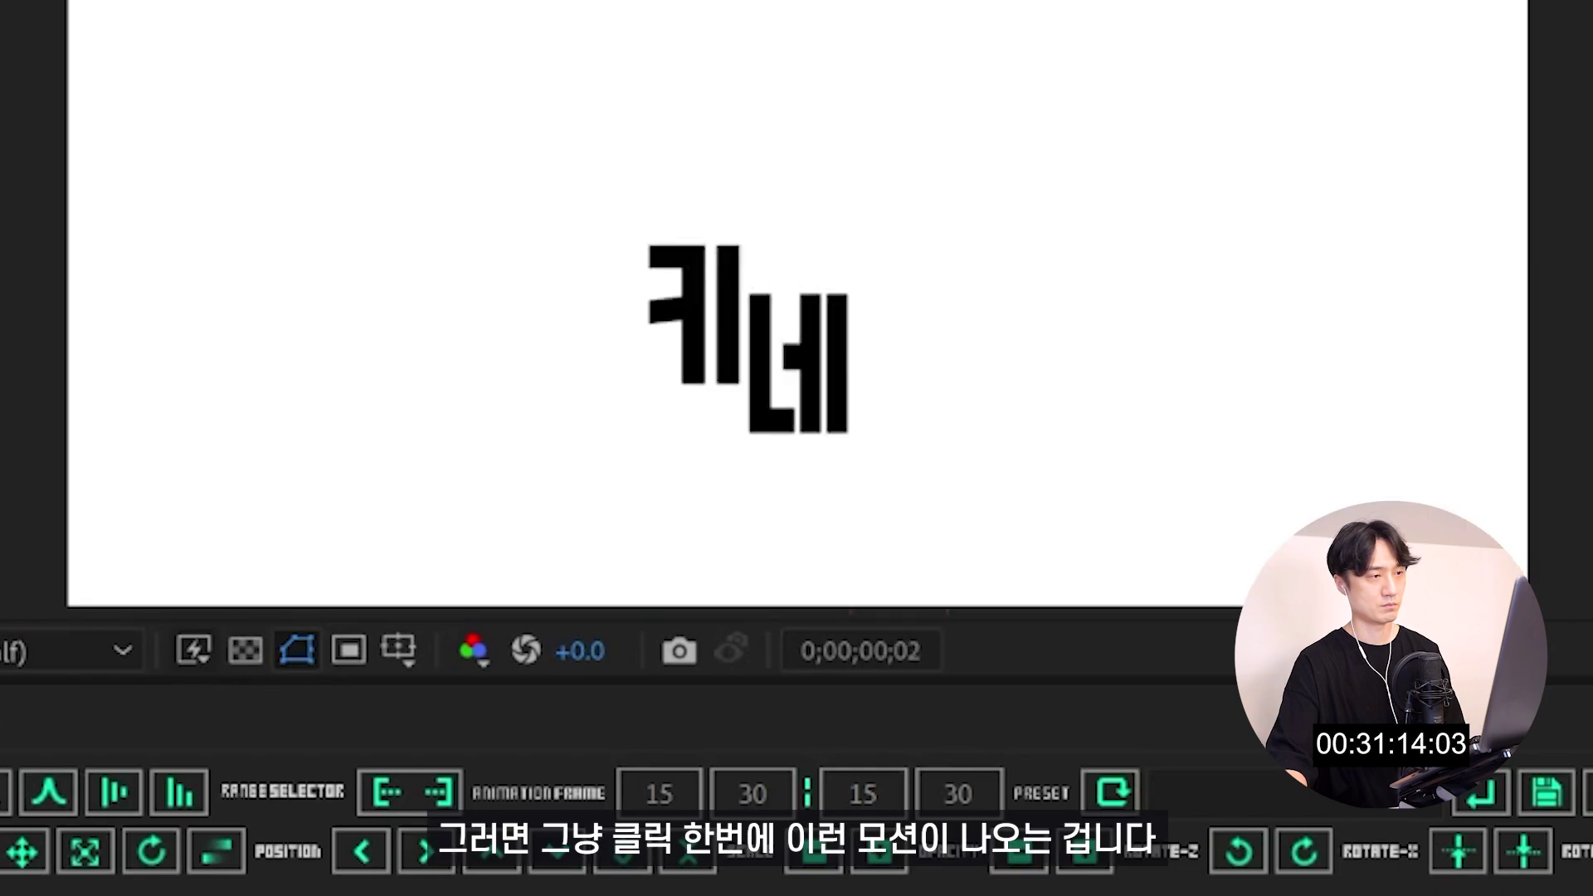
{"action": "key", "text": "space"}
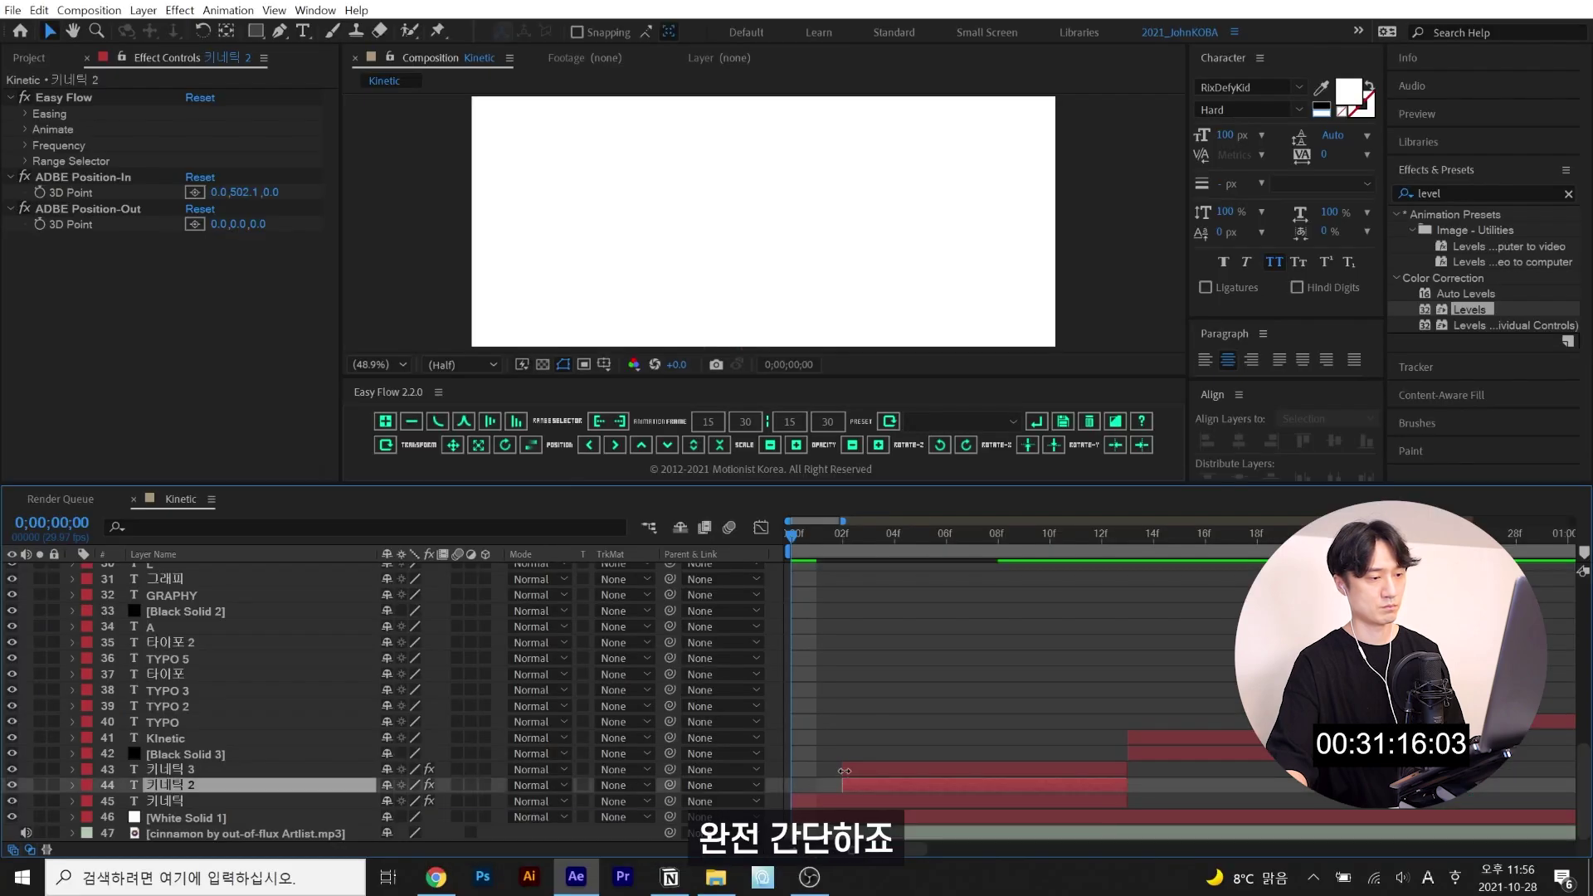
{"action": "left_click", "coordinate": [884, 768]}
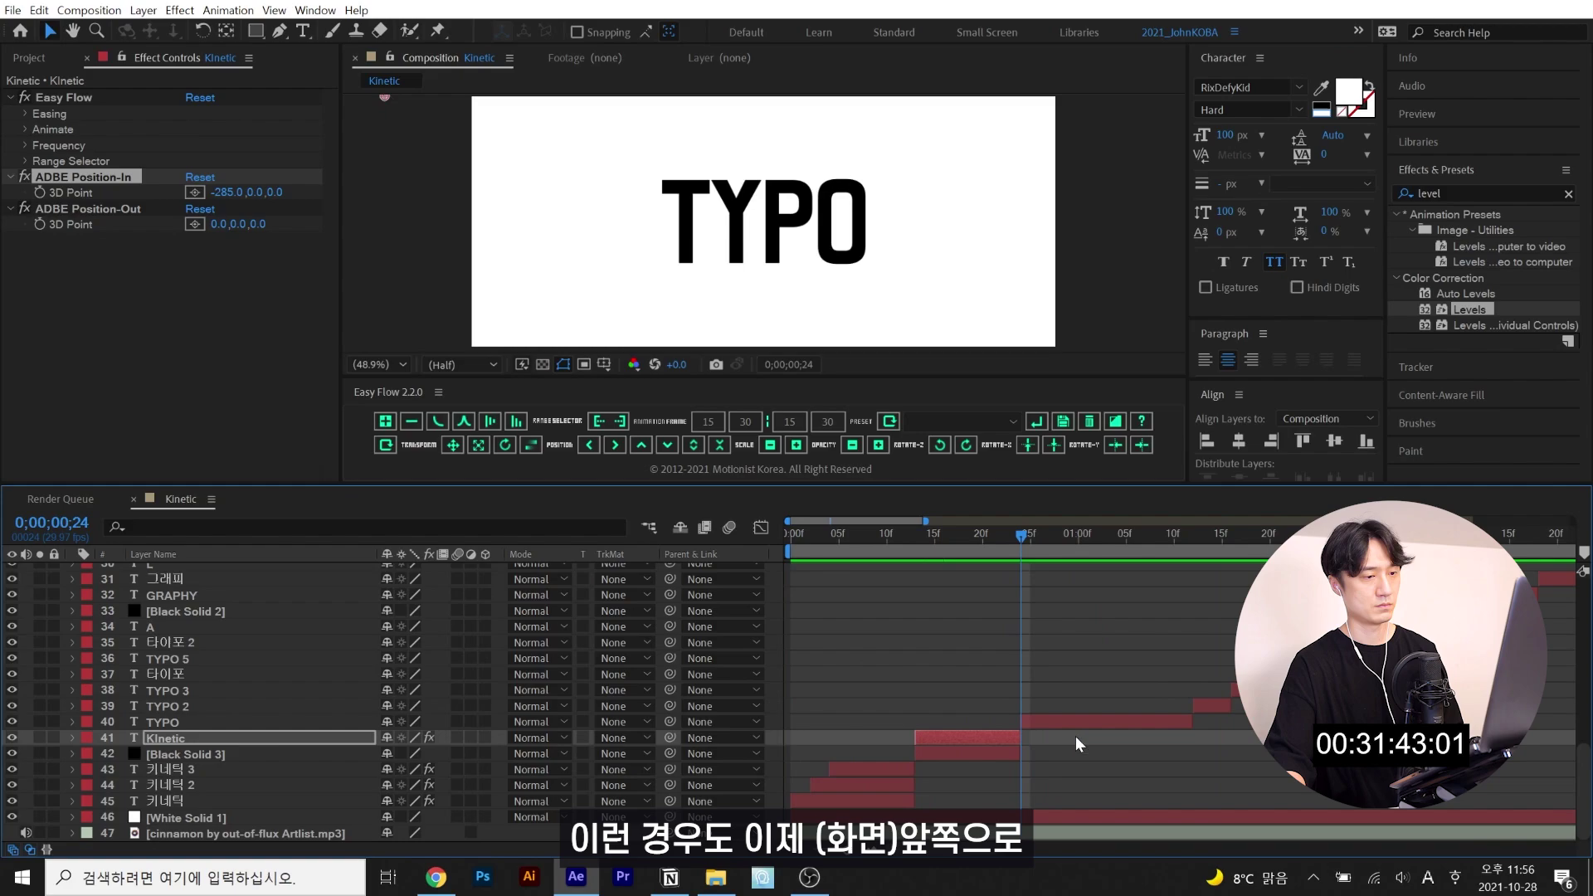
- Apply an Easy Flow depth position-in to the TYPO title with a Z offset of -500, and preview it
{"action": "left_click", "coordinate": [162, 722]}
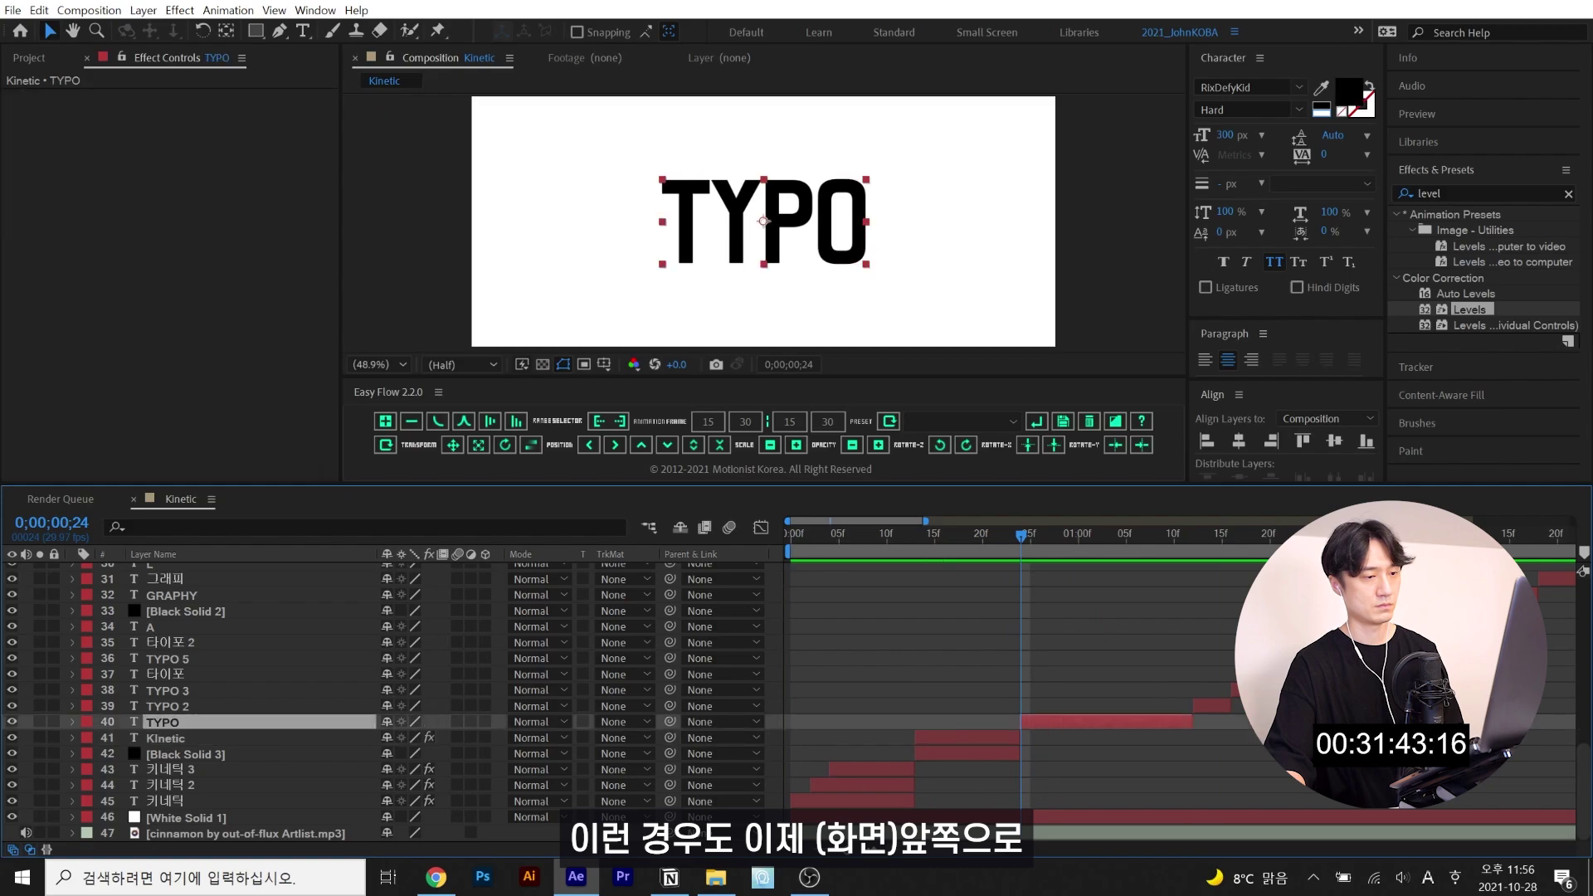
{"action": "left_click", "coordinate": [719, 445]}
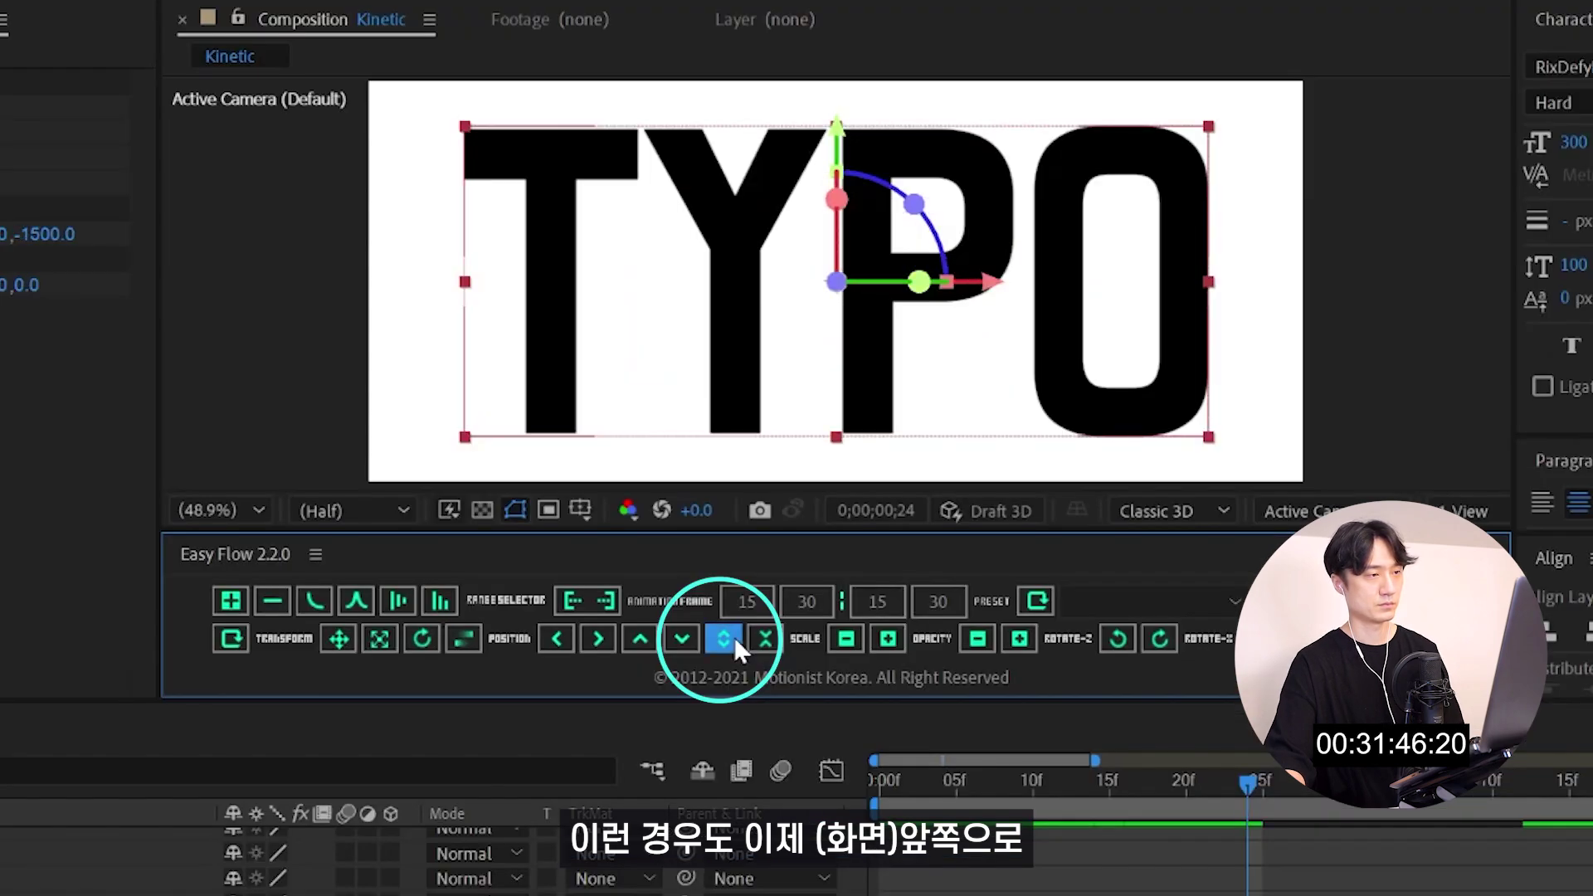
{"action": "left_click", "coordinate": [764, 638]}
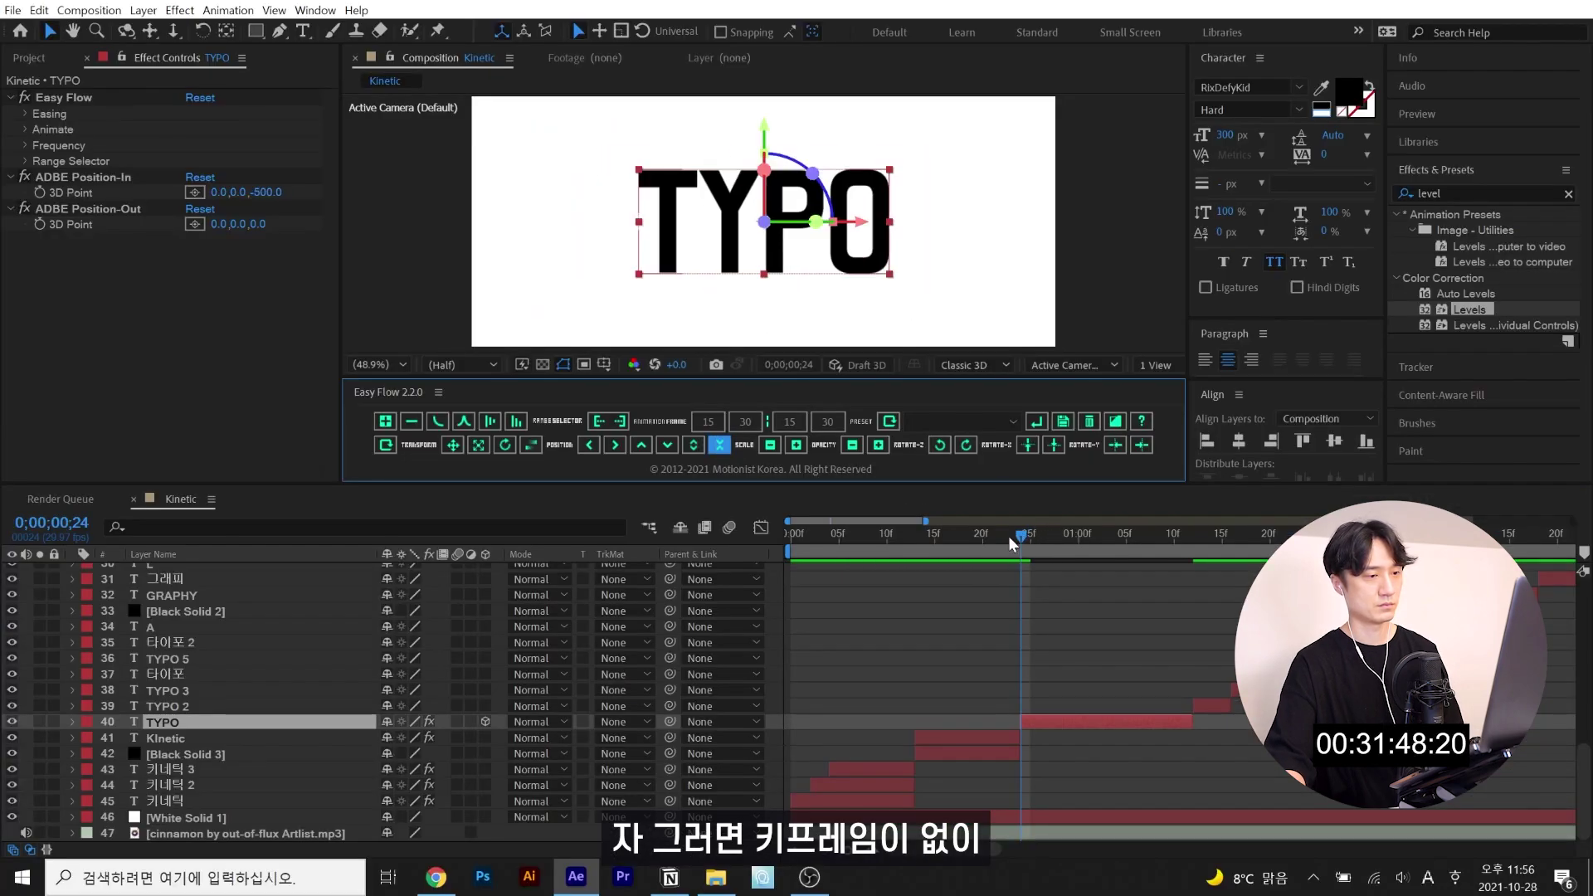
{"action": "key", "text": "space"}
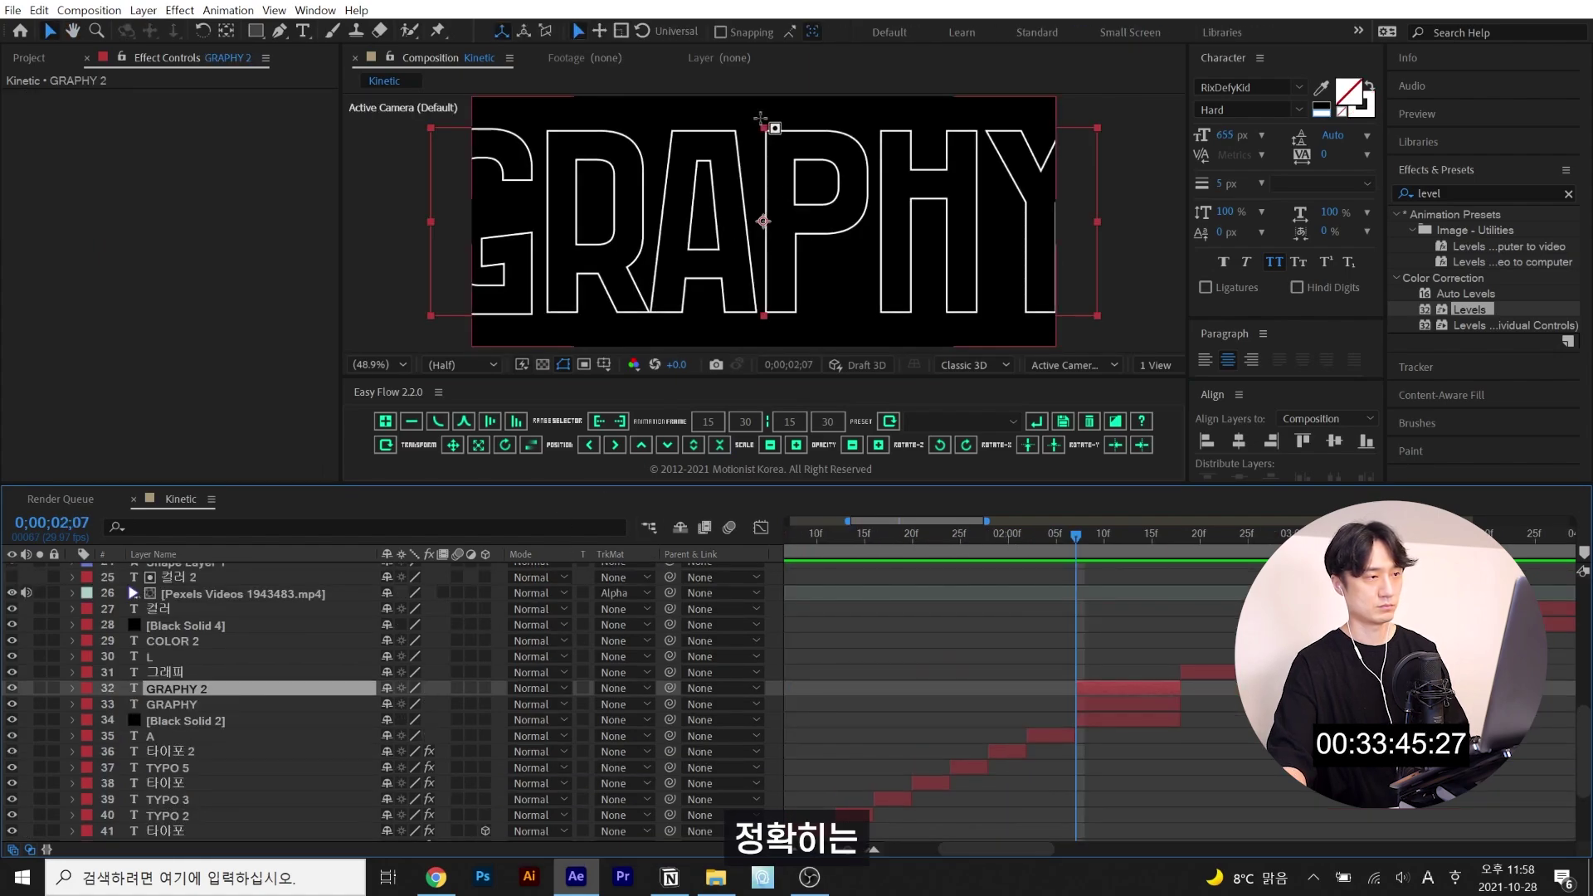
- Mask the GRAPHY 2 copy down to its letter A and swap its outline for a solid white fill
{"action": "left_click_drag", "start_coordinate": [760, 119], "coordinate": [649, 328]}
{"action": "left_click", "coordinate": [1369, 84]}
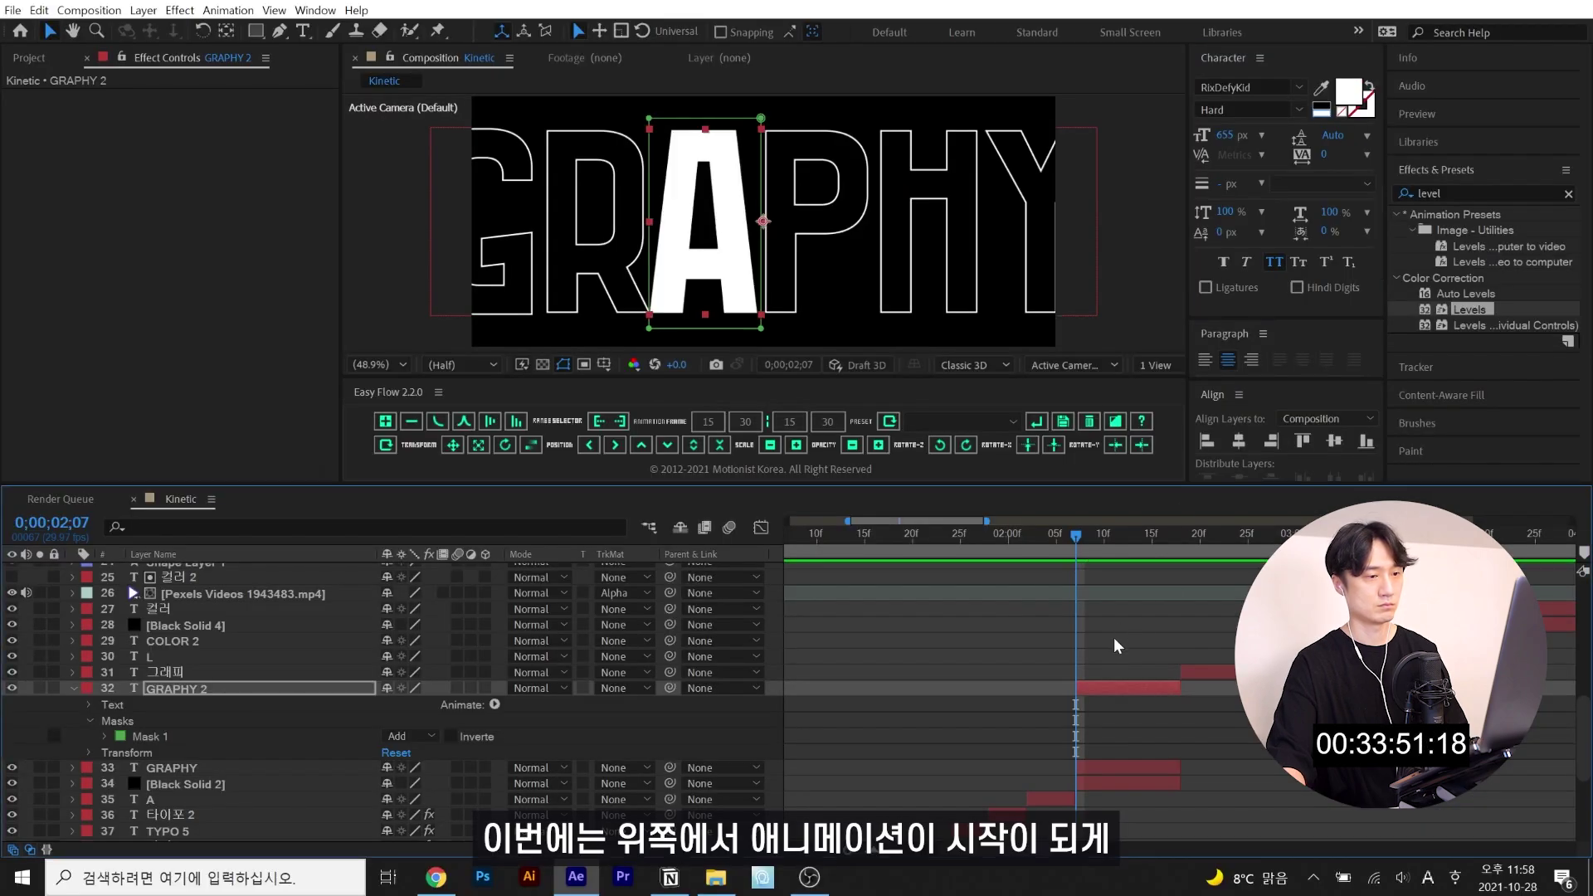
- Animate the solid A dropping in from above with Easy Flow, and add a Z-axis rotation near the end of its layer
{"action": "left_click", "coordinate": [453, 444]}
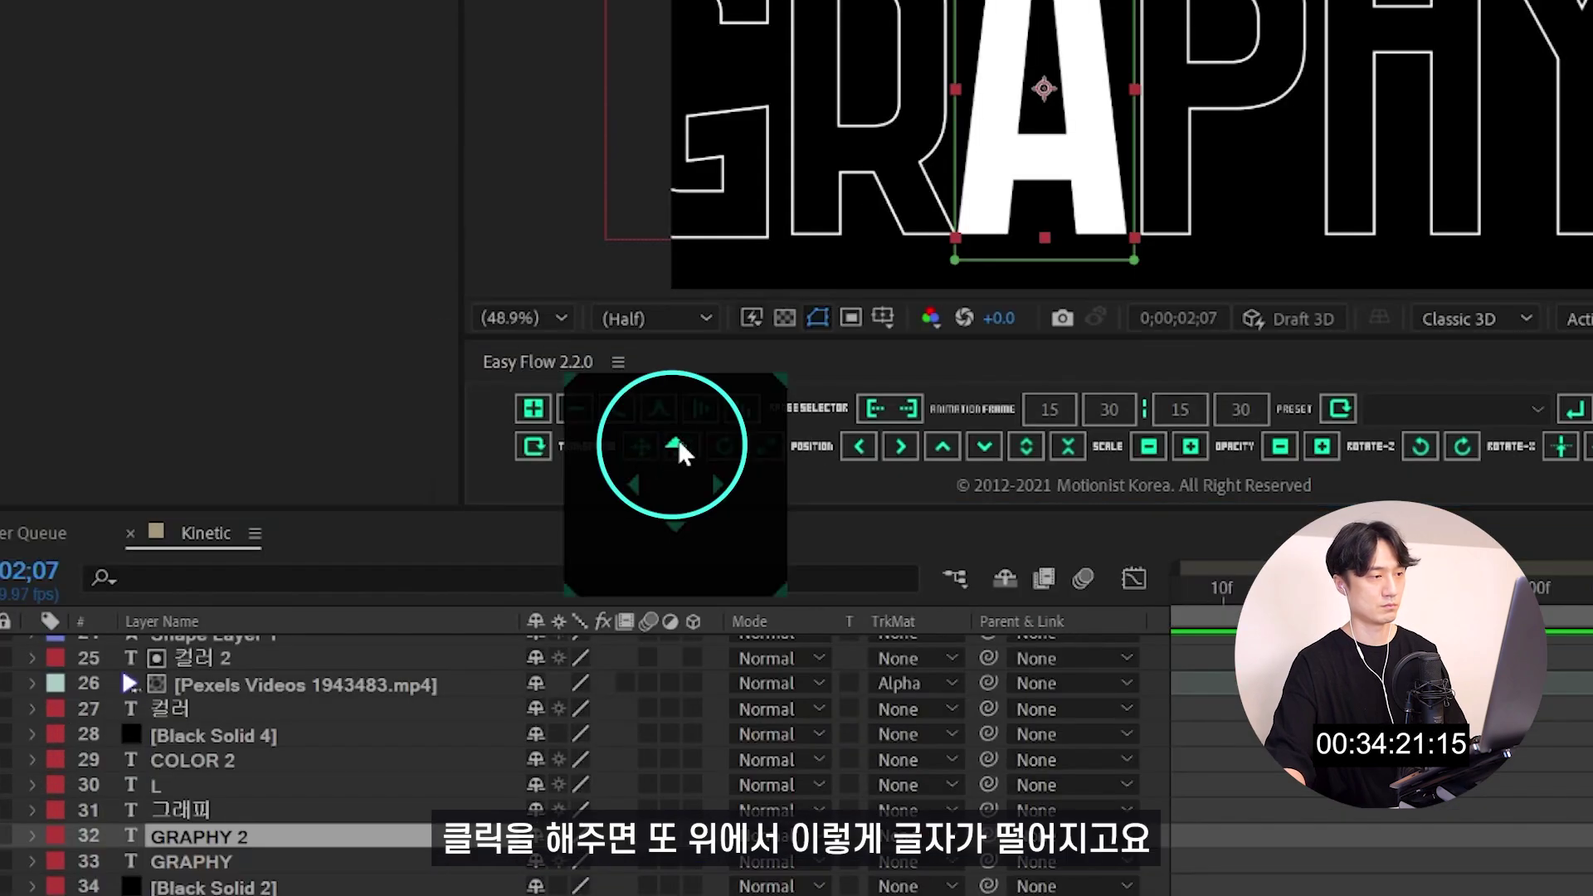
{"action": "left_click", "coordinate": [1592, 596]}
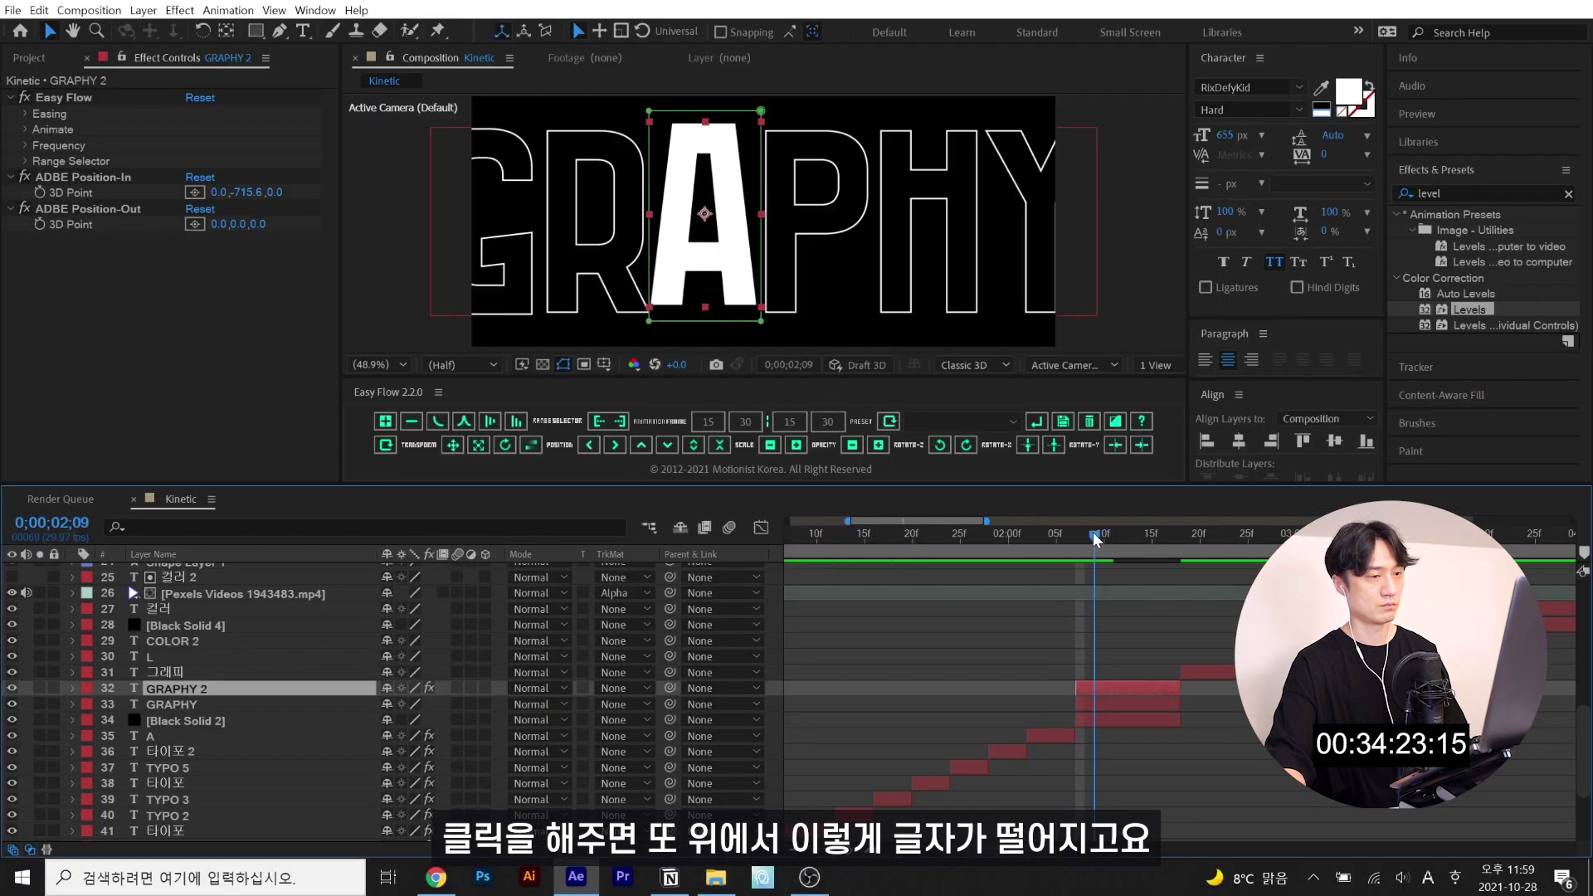
{"action": "key", "text": "space"}
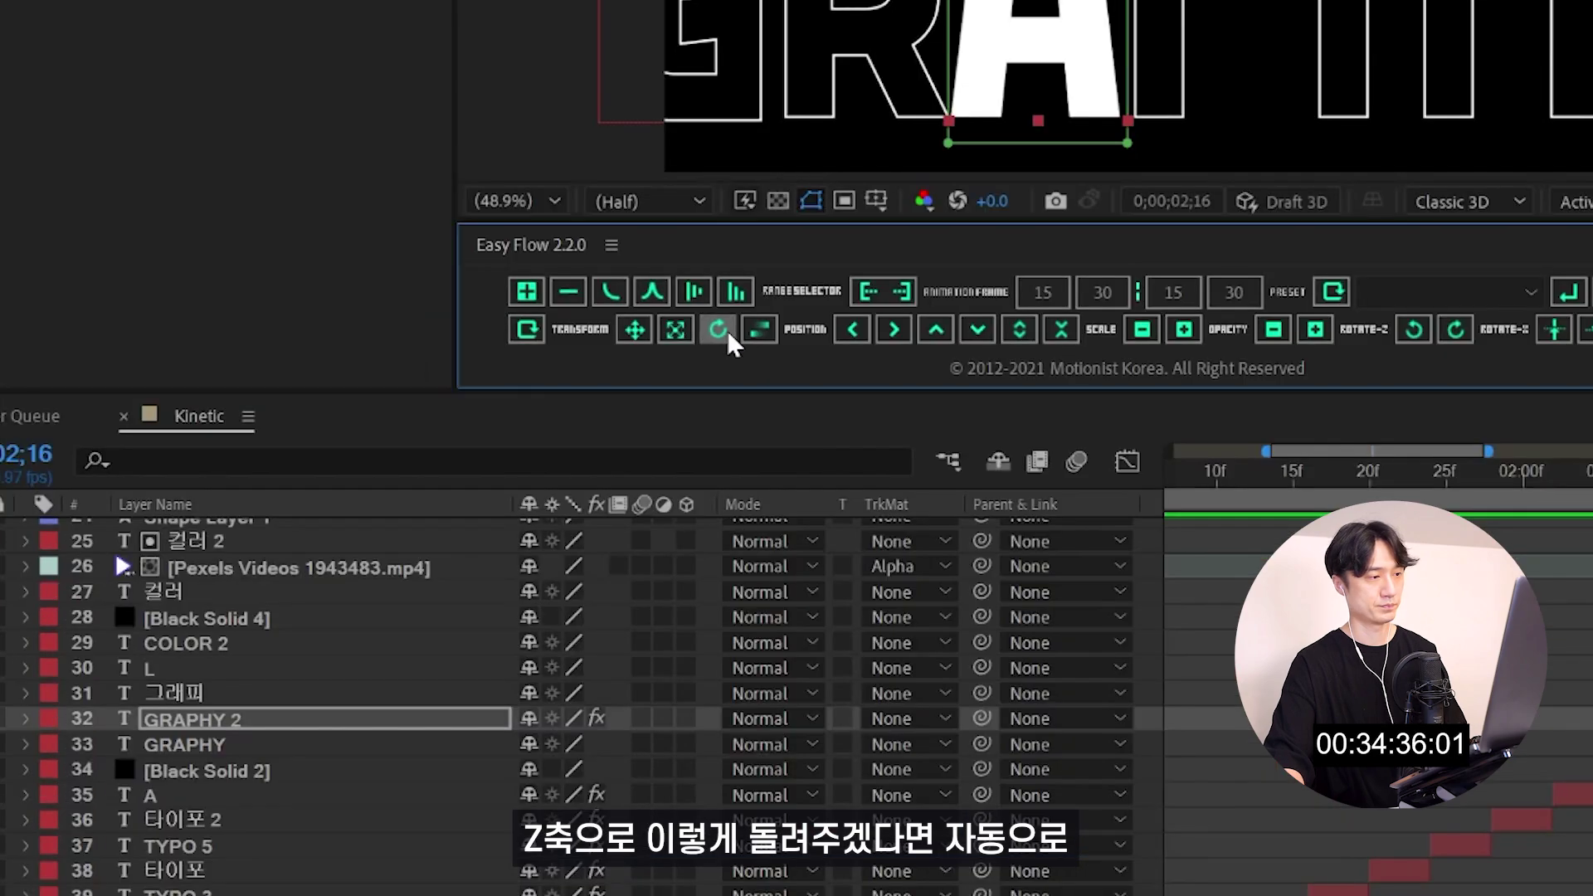
{"action": "left_click", "coordinate": [725, 332]}
{"action": "left_click", "coordinate": [824, 323]}
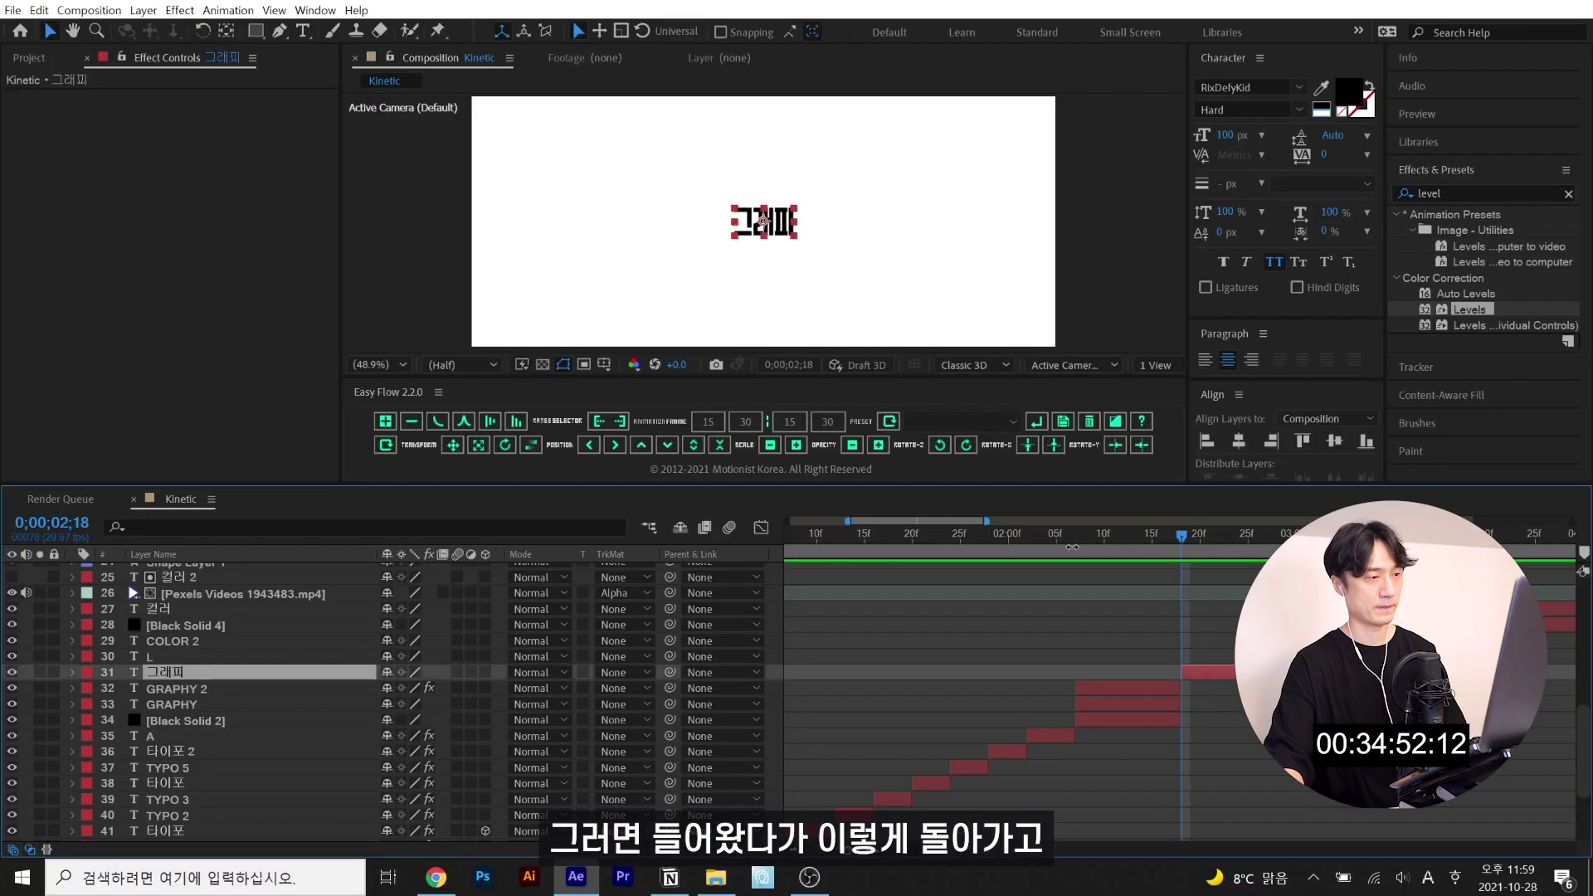
- Apply Easy Flow rotation animations to the 그래피 title and the L title
{"action": "left_click", "coordinate": [503, 445]}
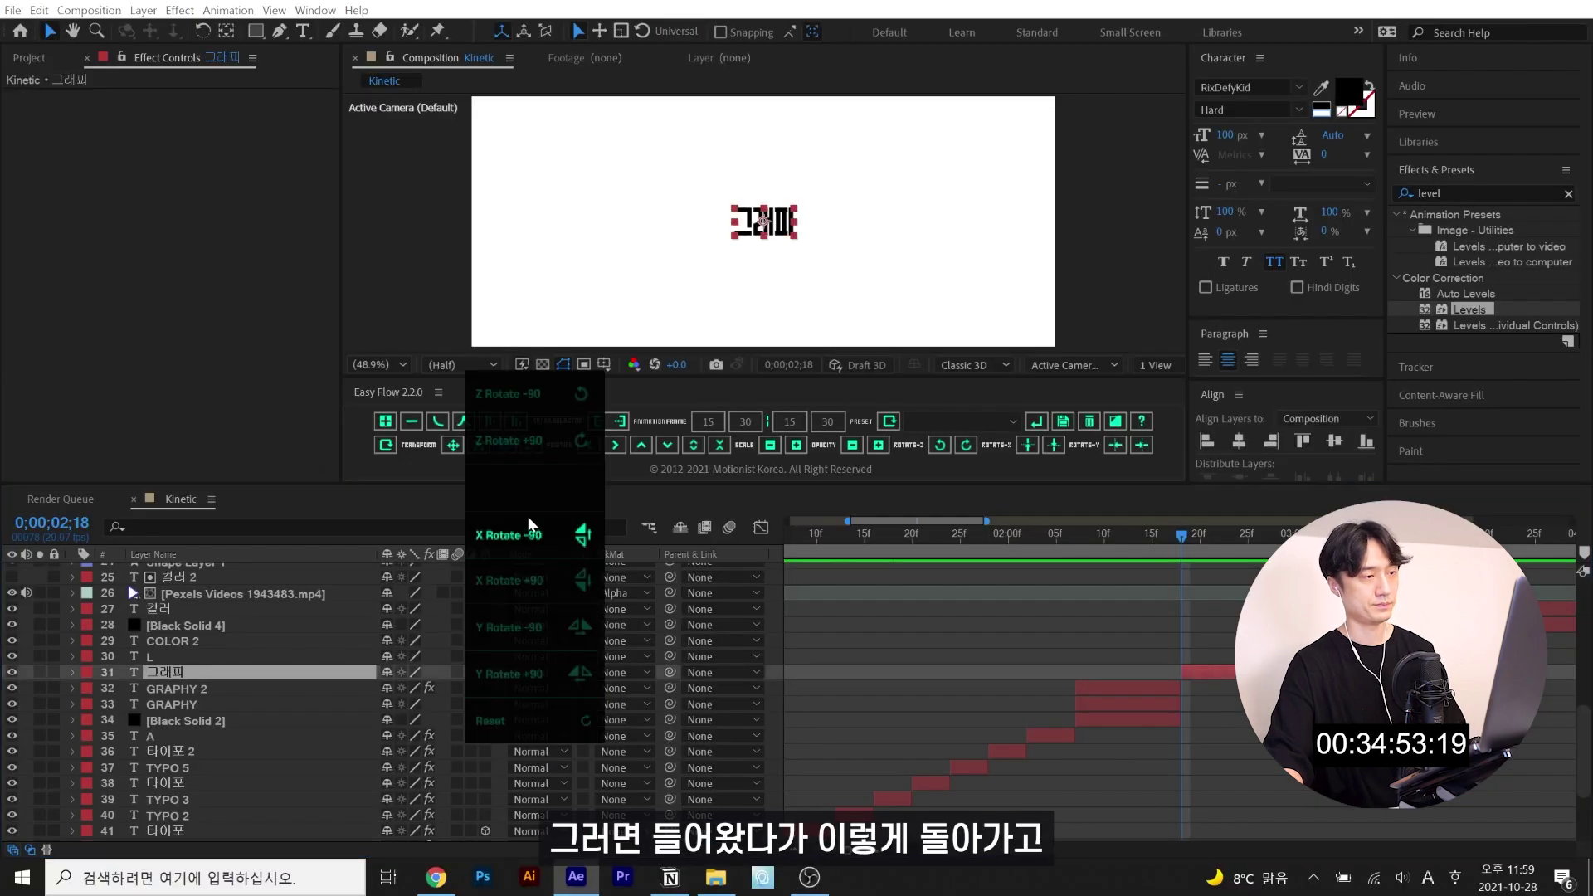
{"action": "left_click", "coordinate": [558, 451]}
{"action": "mouse_move", "coordinate": [1193, 540]}
{"action": "left_mouse_down"}
{"action": "mouse_move", "coordinate": [1128, 535]}
{"action": "mouse_move", "coordinate": [1200, 539]}
{"action": "left_mouse_up"}
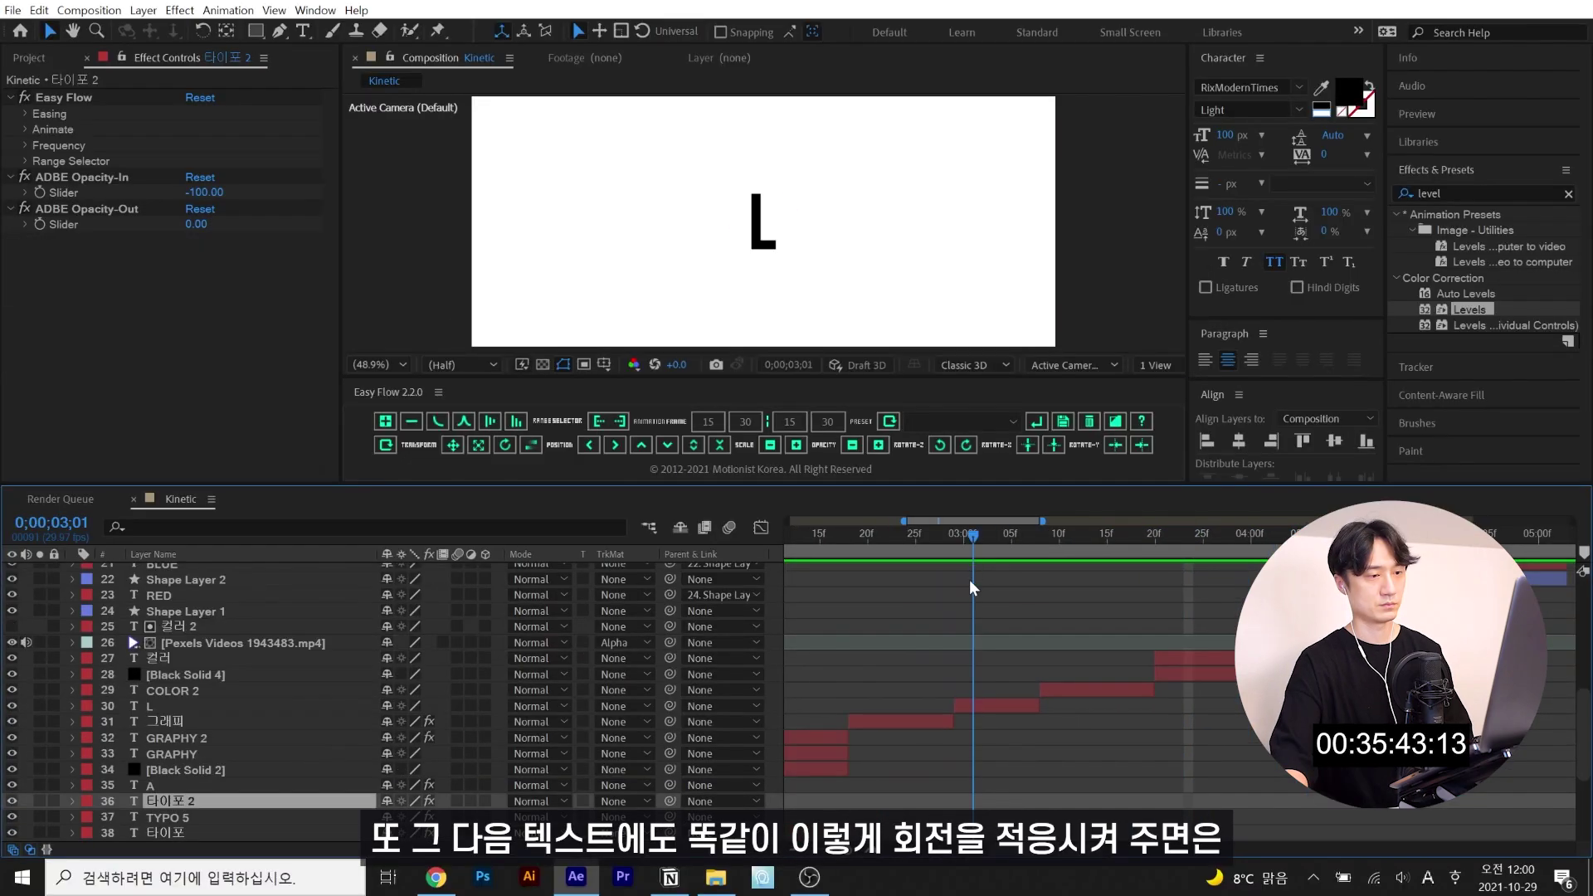
{"action": "key", "text": "ctrl+Up"}
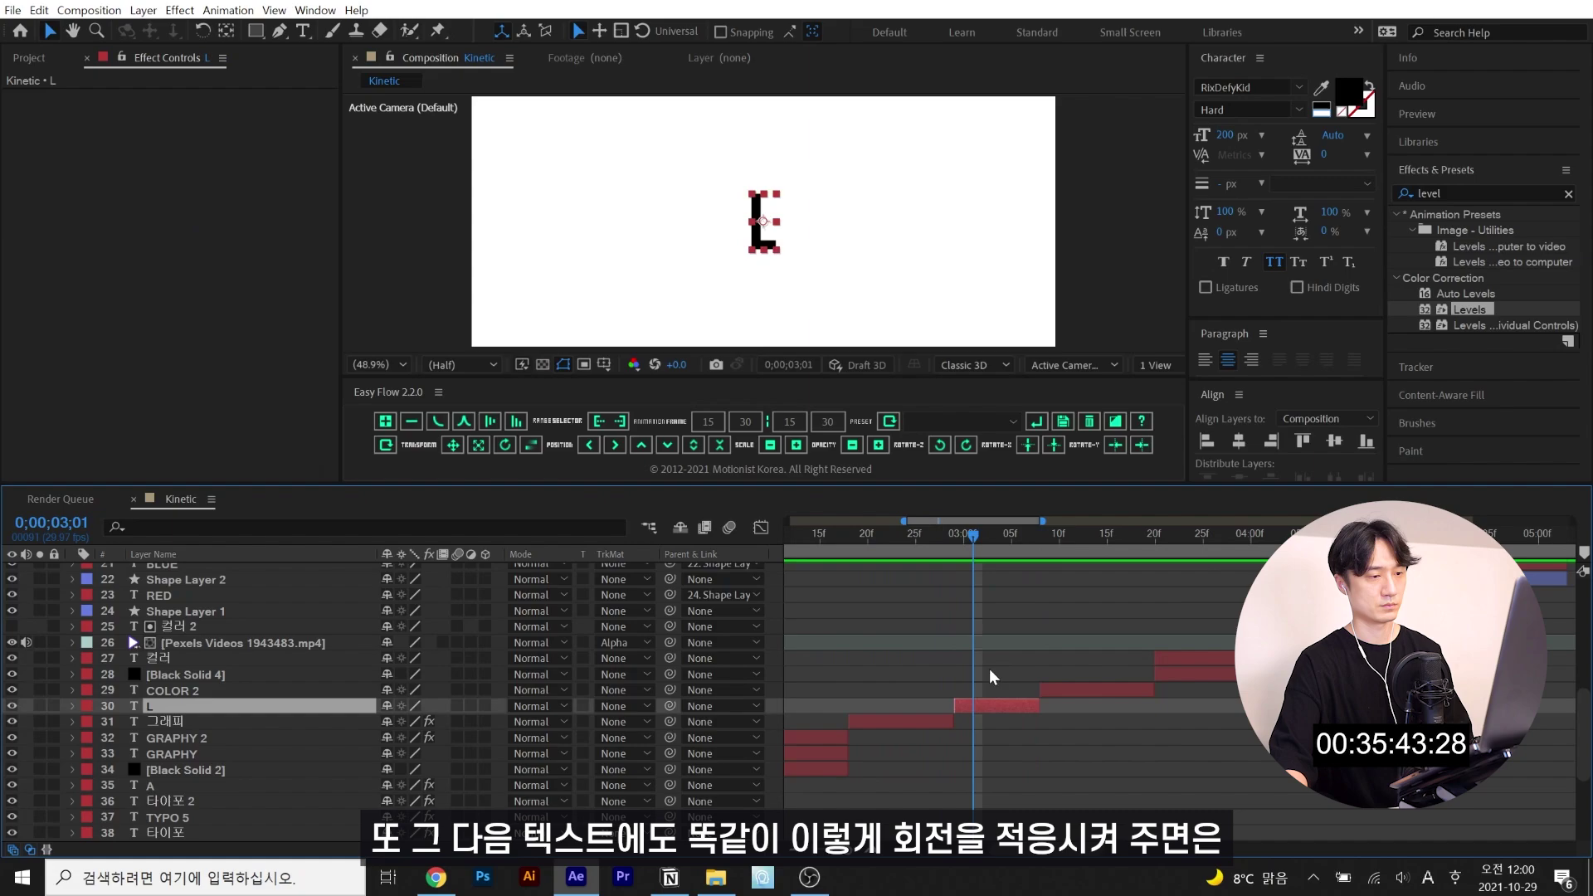
{"action": "left_click", "coordinate": [531, 445]}
{"action": "left_click", "coordinate": [555, 448]}
{"action": "left_click_drag", "start_coordinate": [948, 530], "coordinate": [1008, 538]}
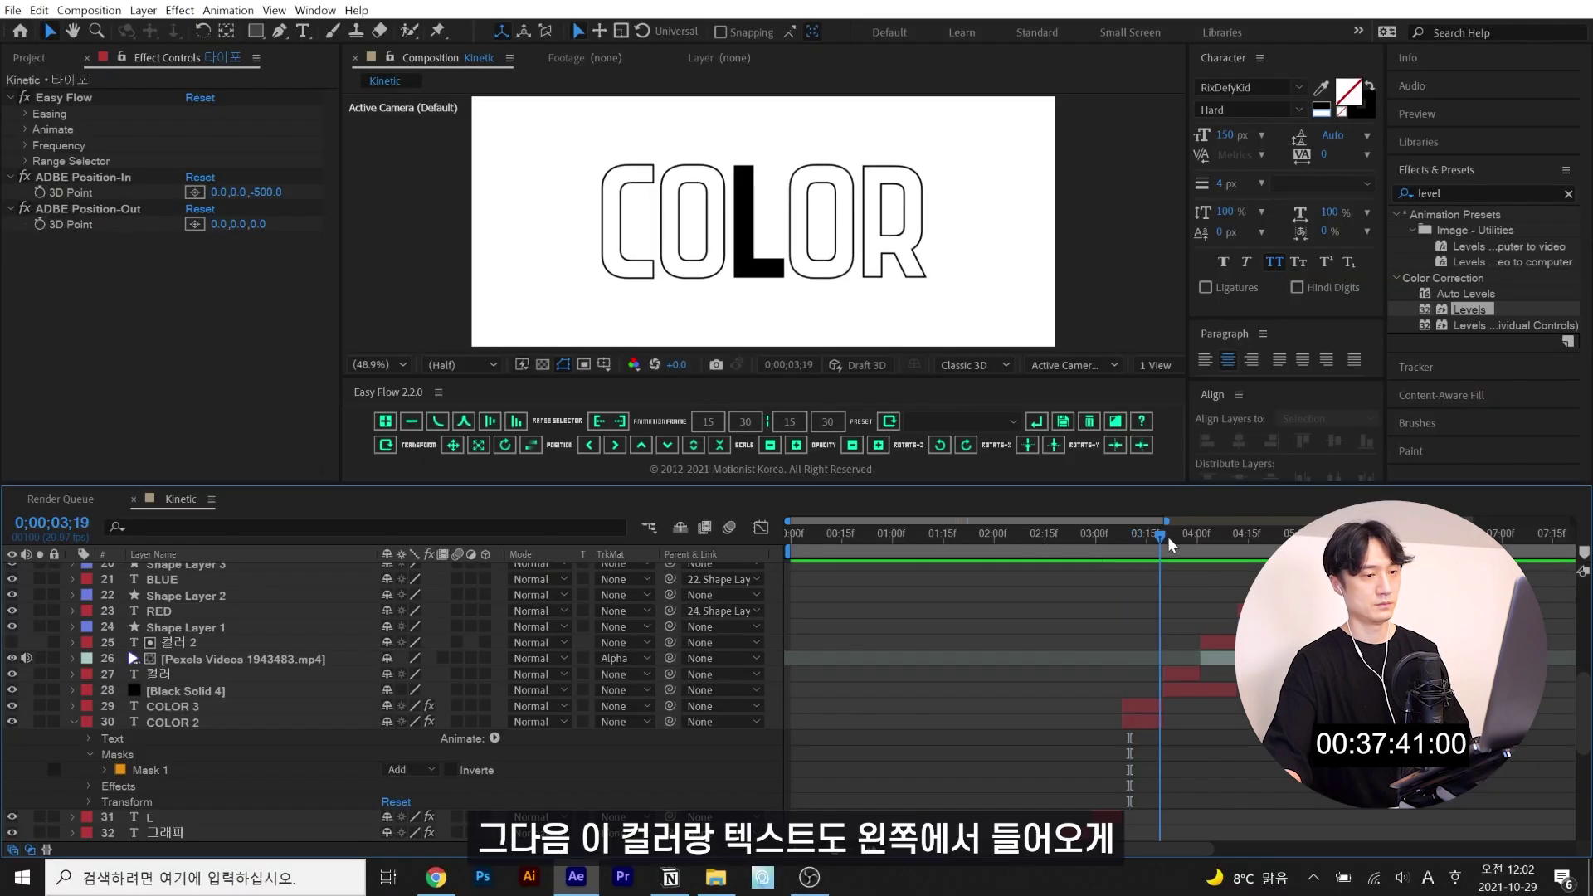
- Animate the 컬러 title sliding in from the left with an Easy Flow position move at its start
{"action": "left_click_drag", "start_coordinate": [1160, 533], "coordinate": [1176, 596]}
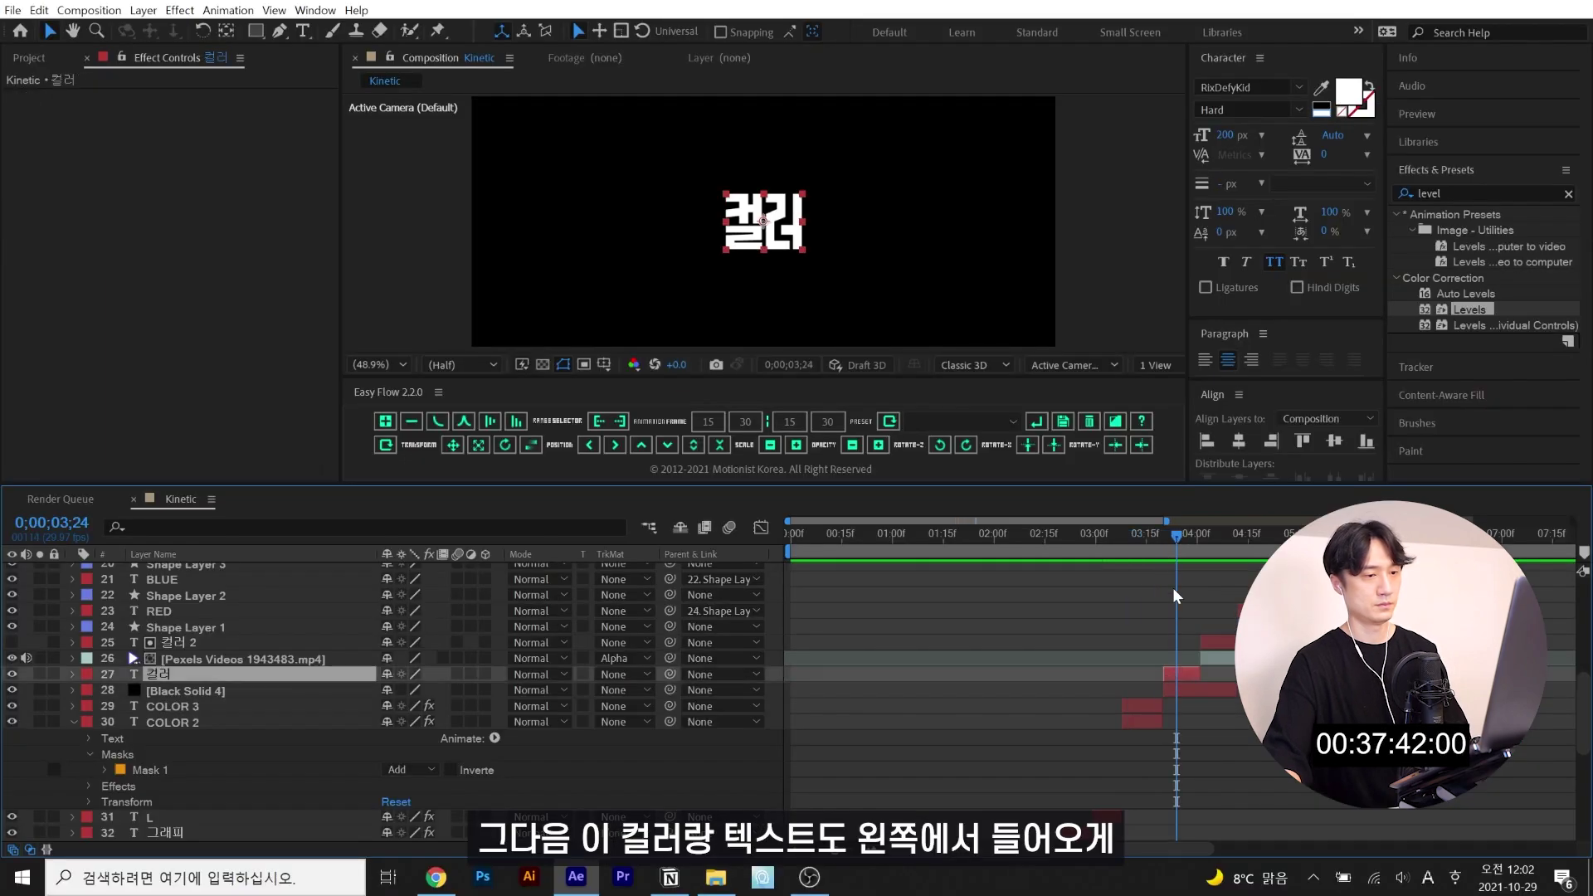
{"action": "left_click", "coordinate": [478, 446]}
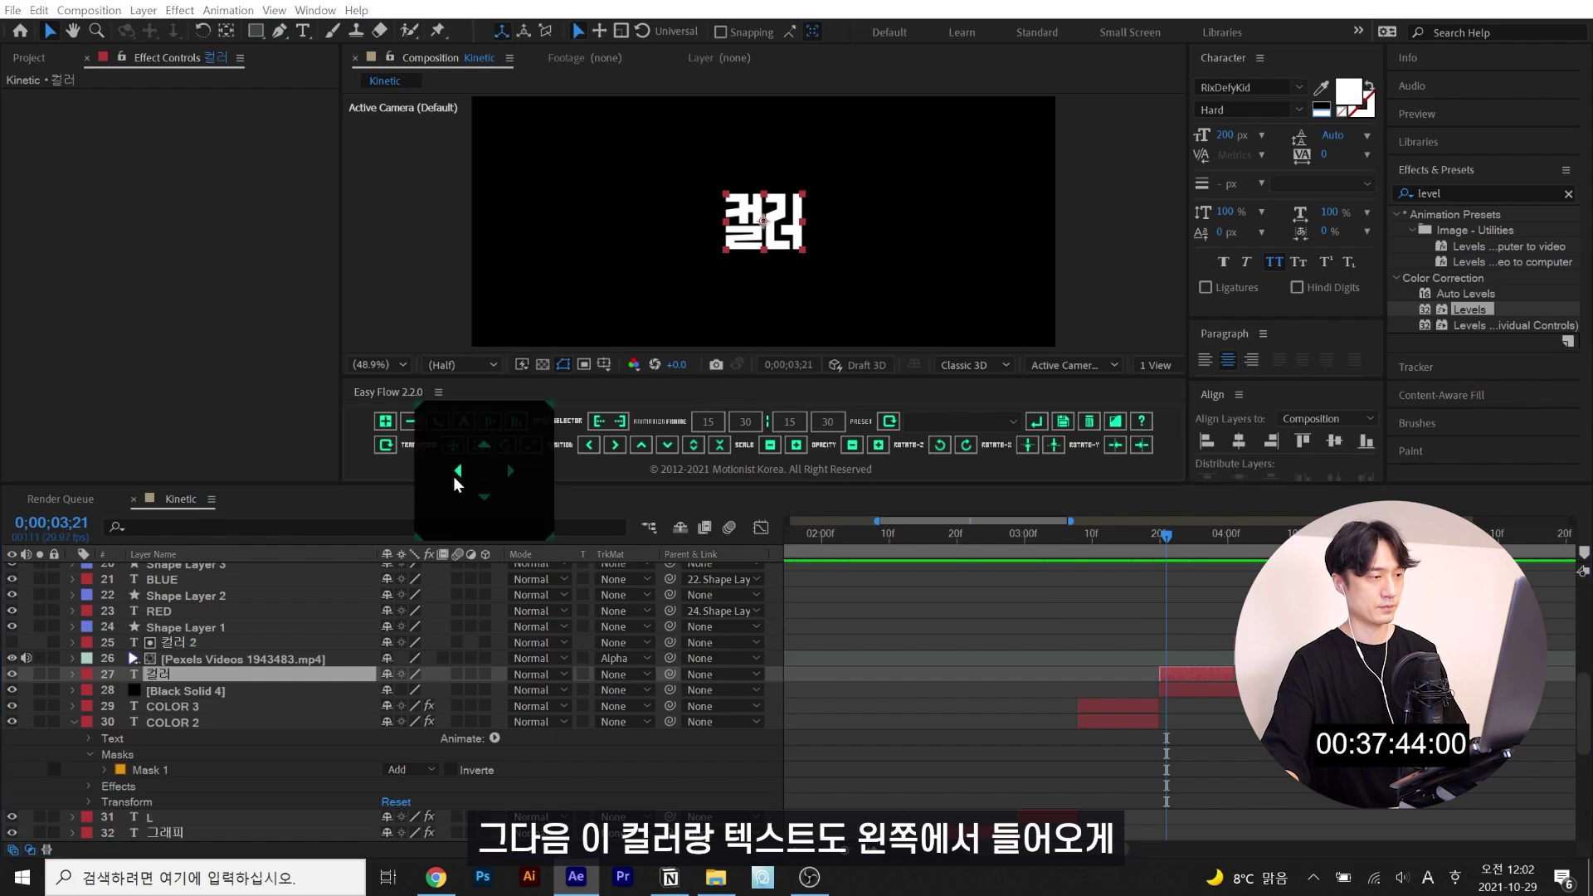
{"action": "left_click", "coordinate": [462, 478]}
{"action": "left_click", "coordinate": [1191, 538]}
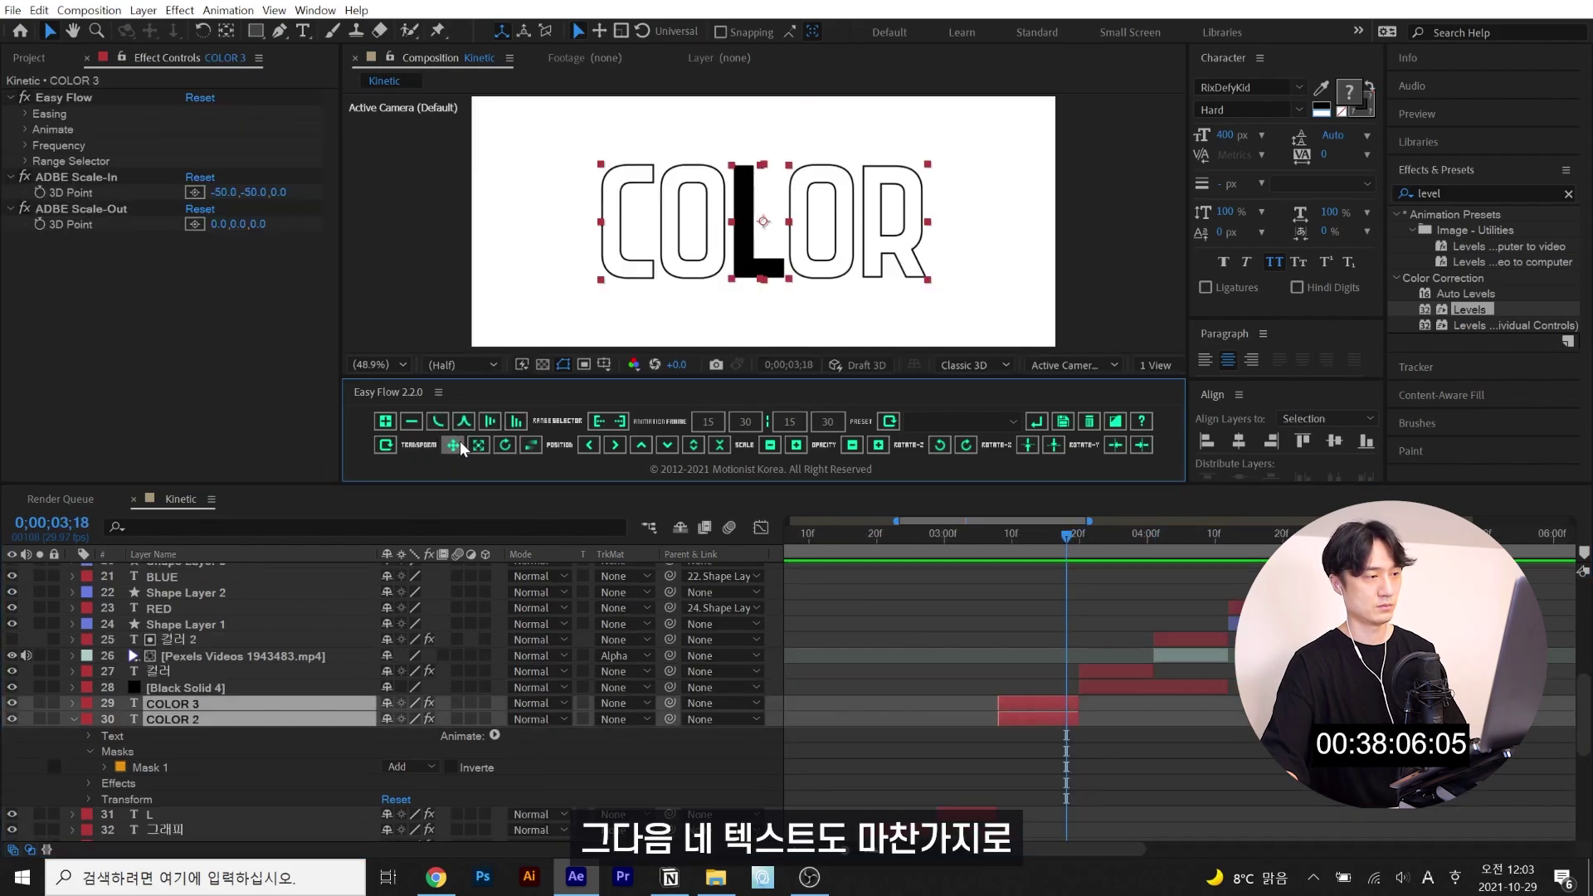
- Add an Easy Flow position-out to the right on the COLOR 2 and COLOR 3 layers, and scrub through the exit
{"action": "left_click", "coordinate": [463, 448]}
{"action": "left_click", "coordinate": [509, 462]}
{"action": "left_click", "coordinate": [1012, 538]}
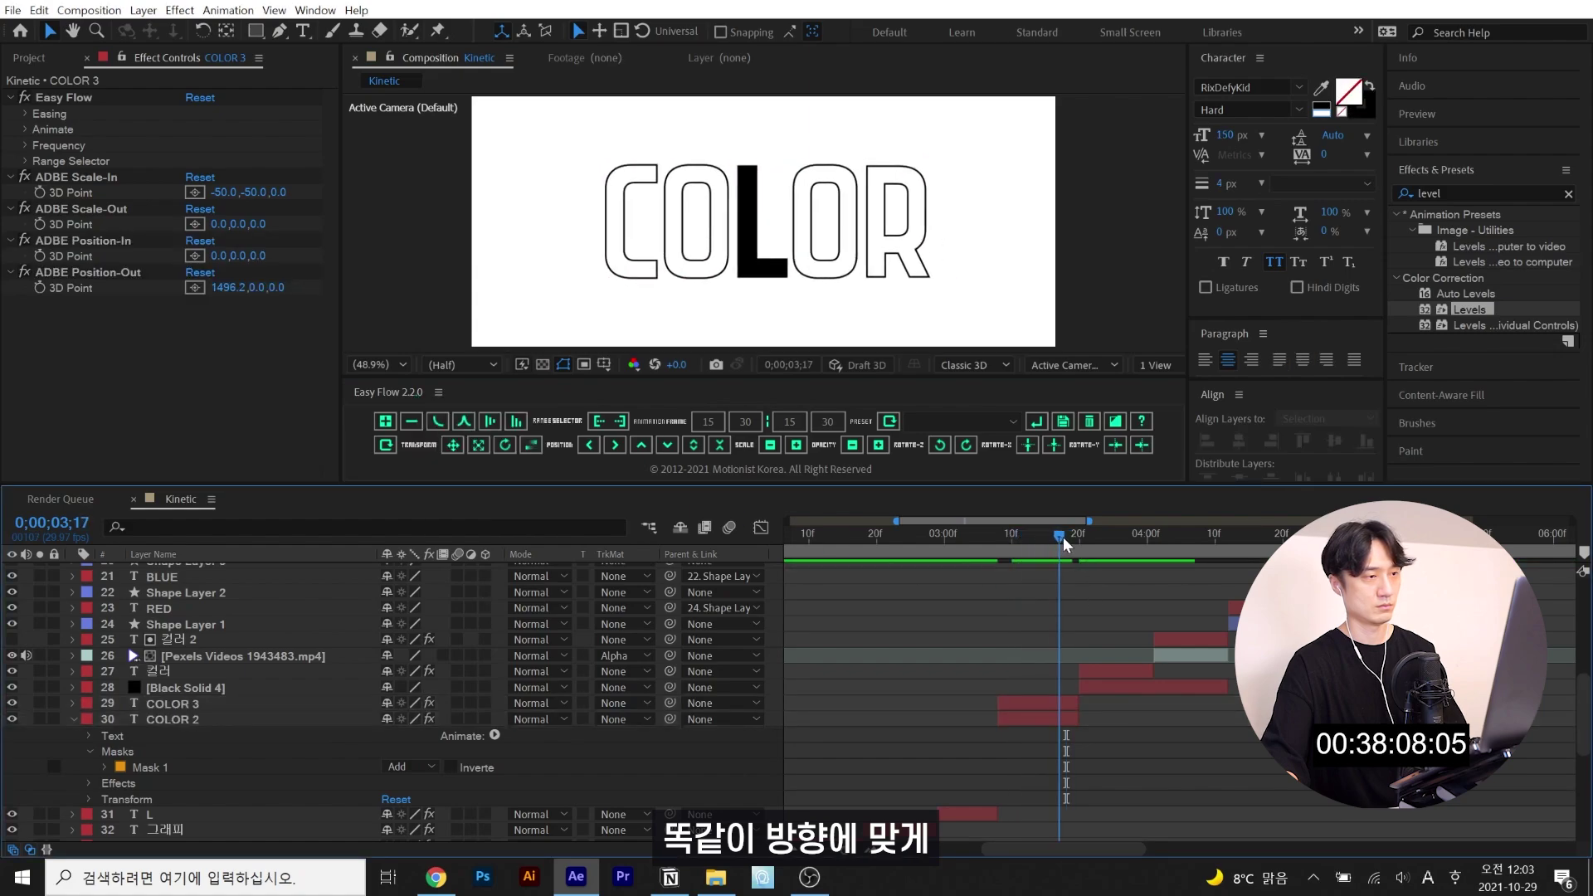
{"action": "left_click_drag", "start_coordinate": [1064, 544], "coordinate": [1010, 540]}
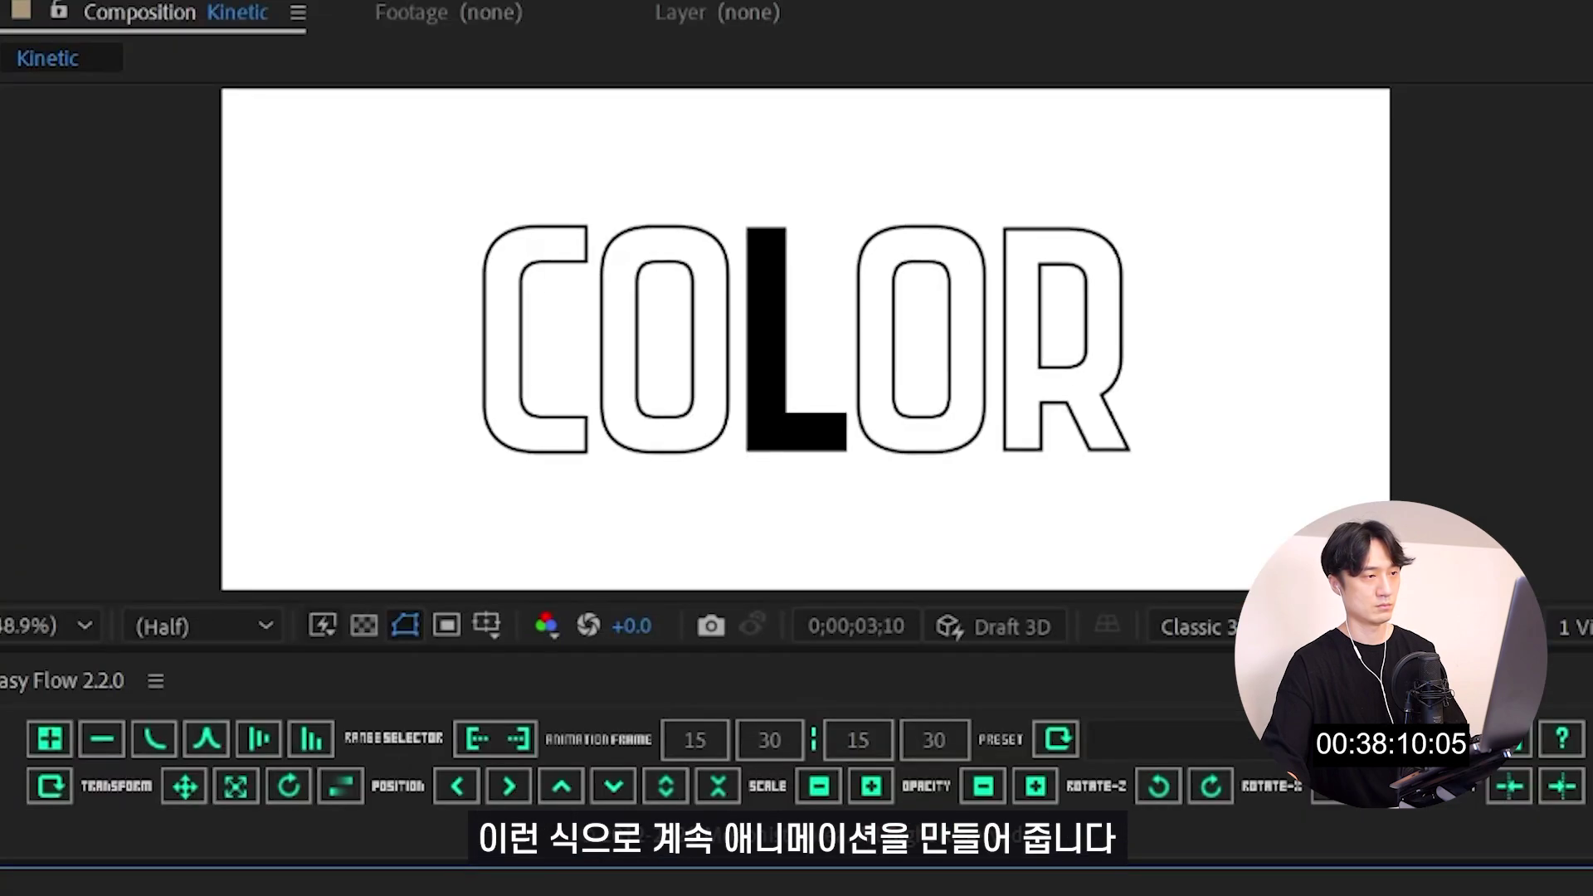
- Preview the COLOR and 컬러 titles' motion up to the coloured squares, and select the square shape layer behind RED
{"action": "key", "text": "space"}
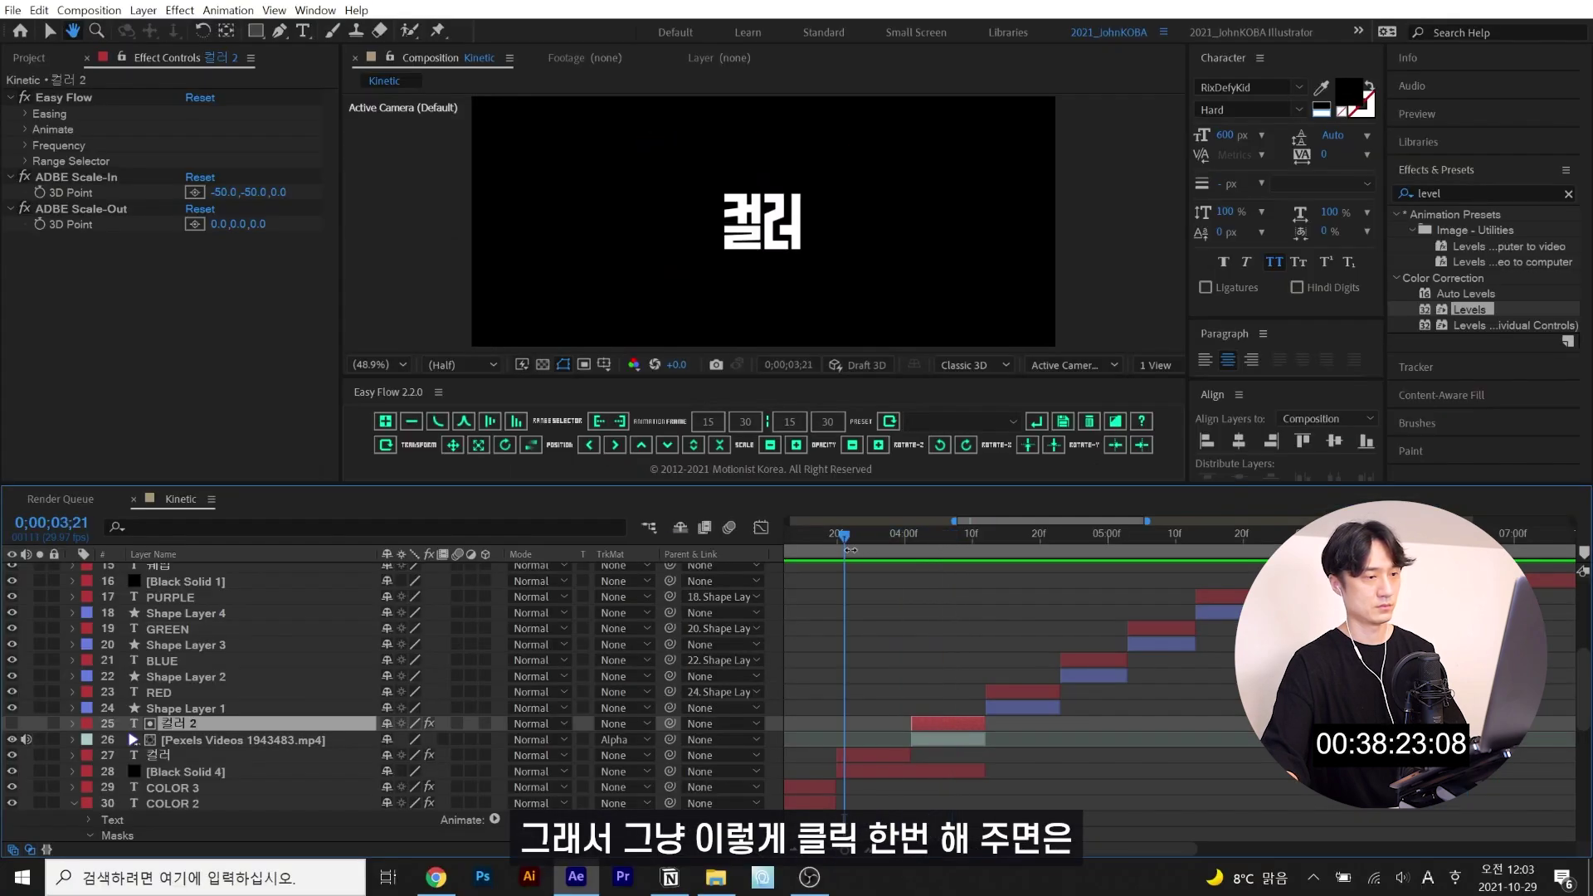
{"action": "left_click_drag", "start_coordinate": [1530, 599], "coordinate": [1322, 607]}
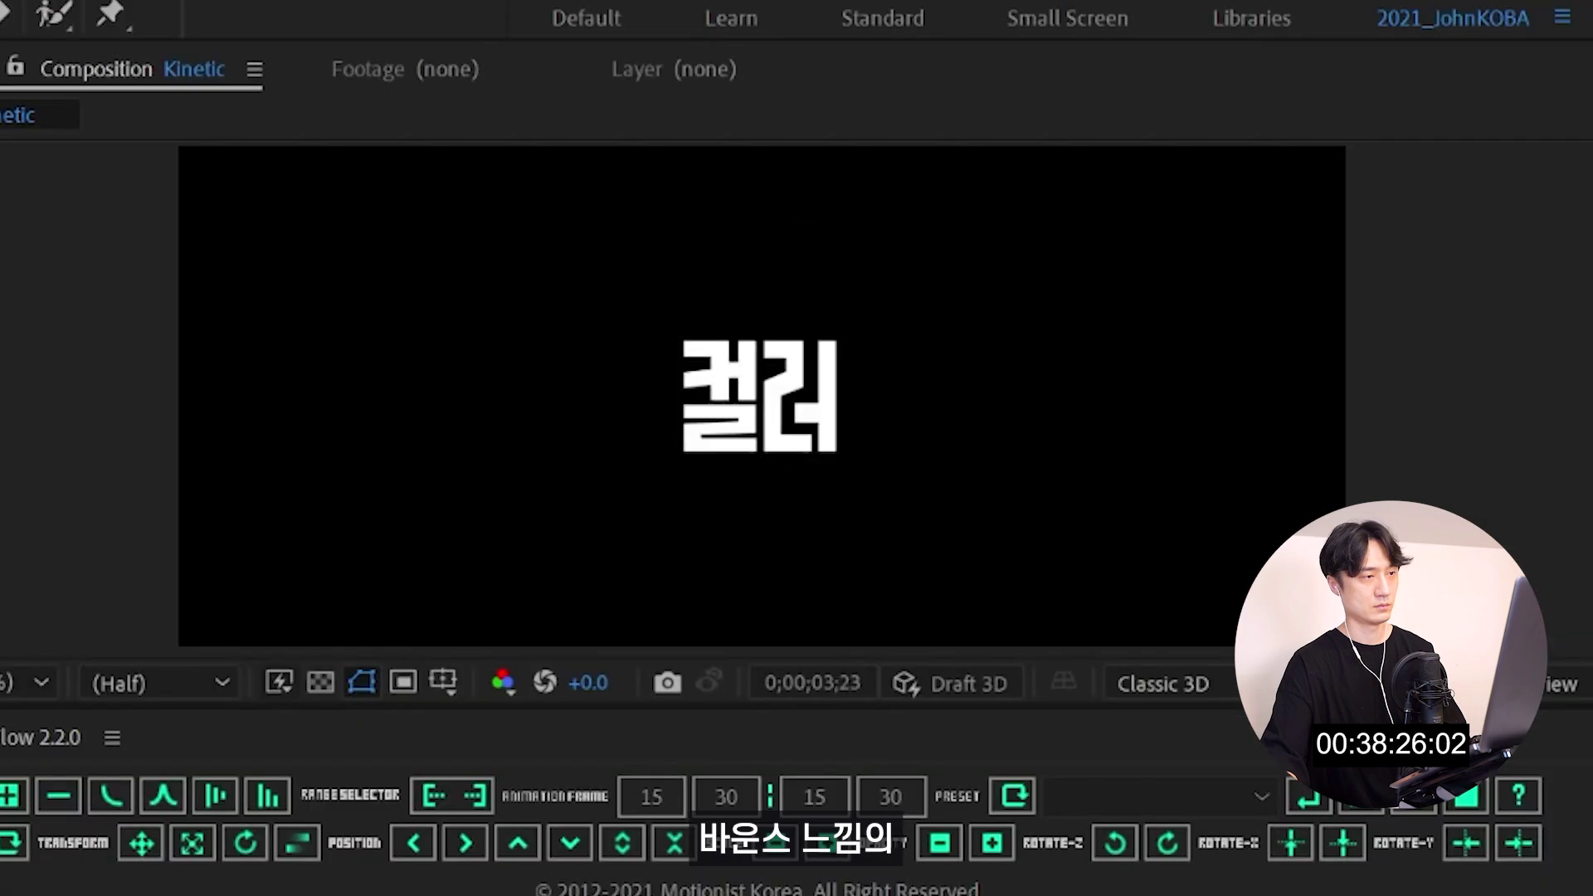
{"action": "key", "text": "space"}
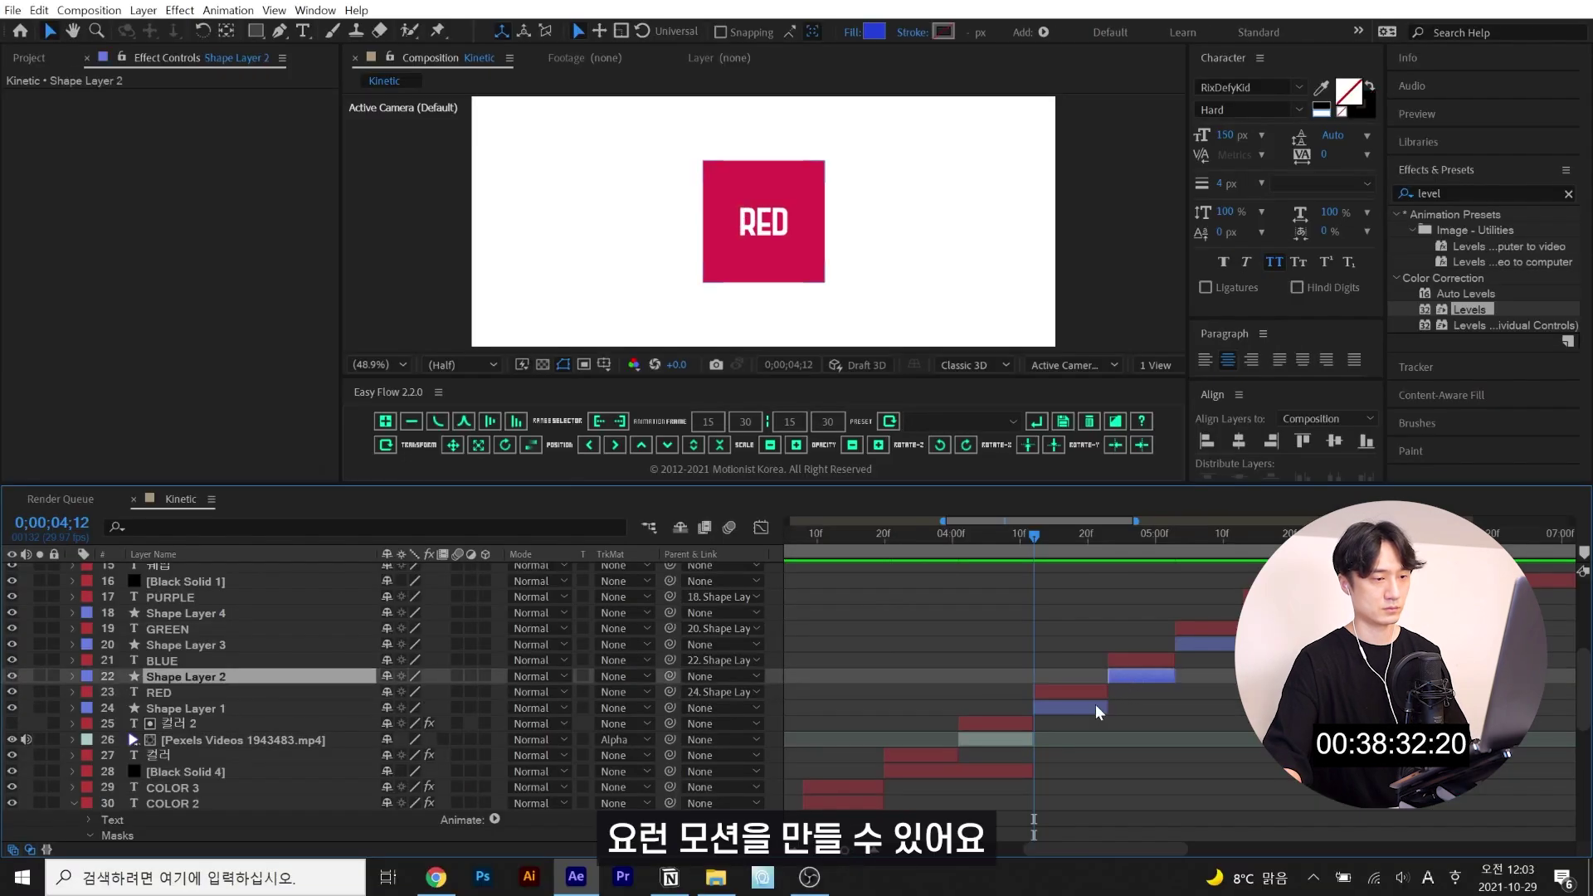
{"action": "left_click", "coordinate": [1095, 705]}
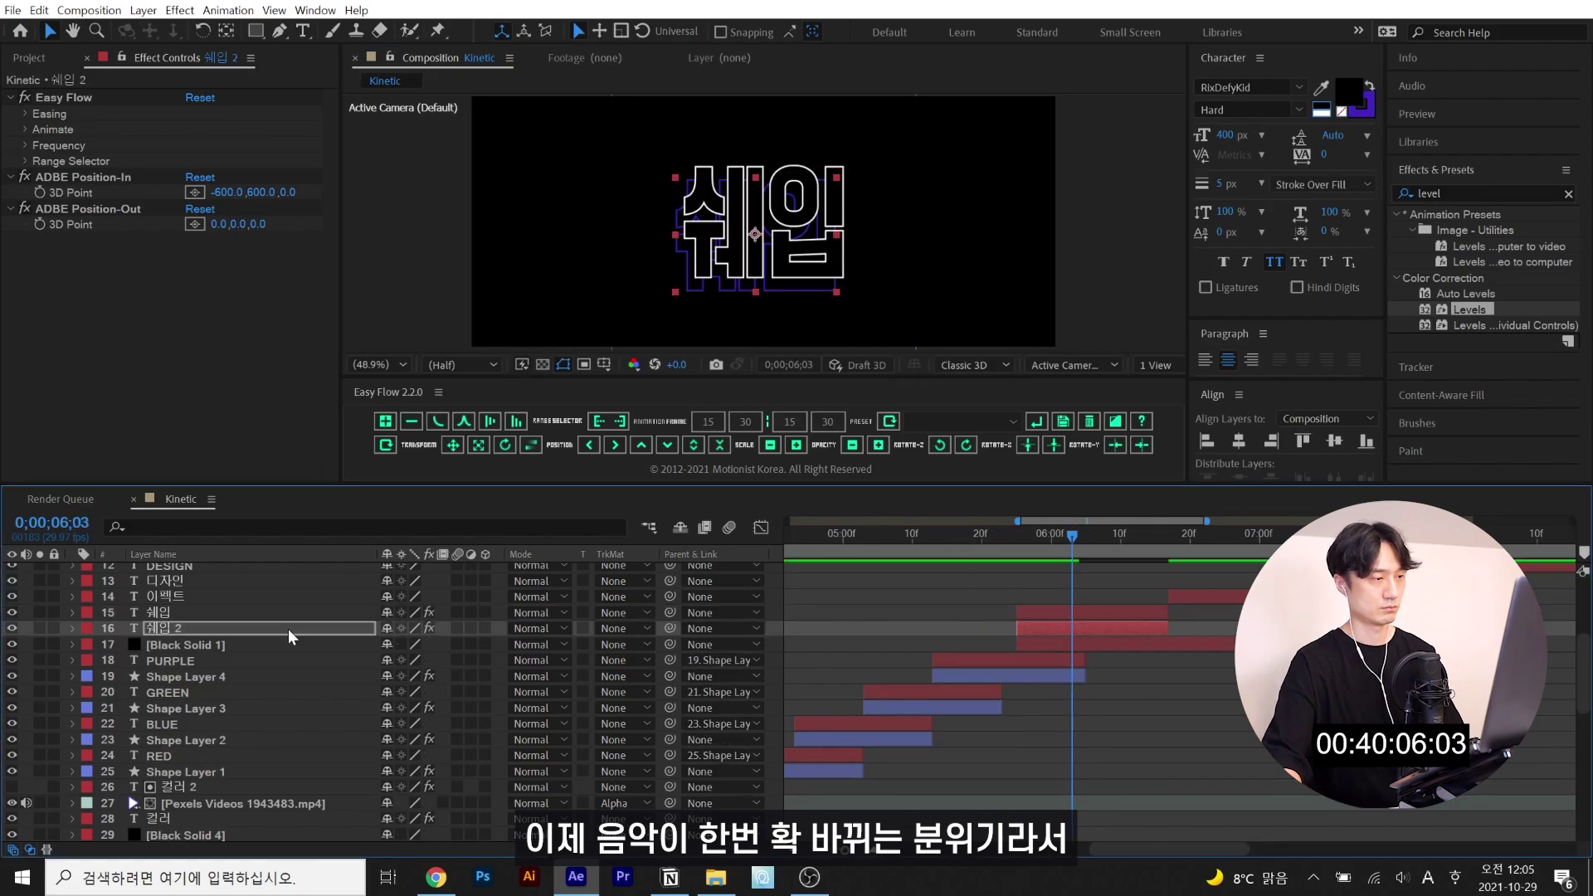
- Build a stack of purple outline copies, 쉐입 2 to 쉐입 5, each ordered below and offset diagonally behind the 쉐입 title
{"action": "left_click_drag", "start_coordinate": [287, 629], "coordinate": [292, 652]}
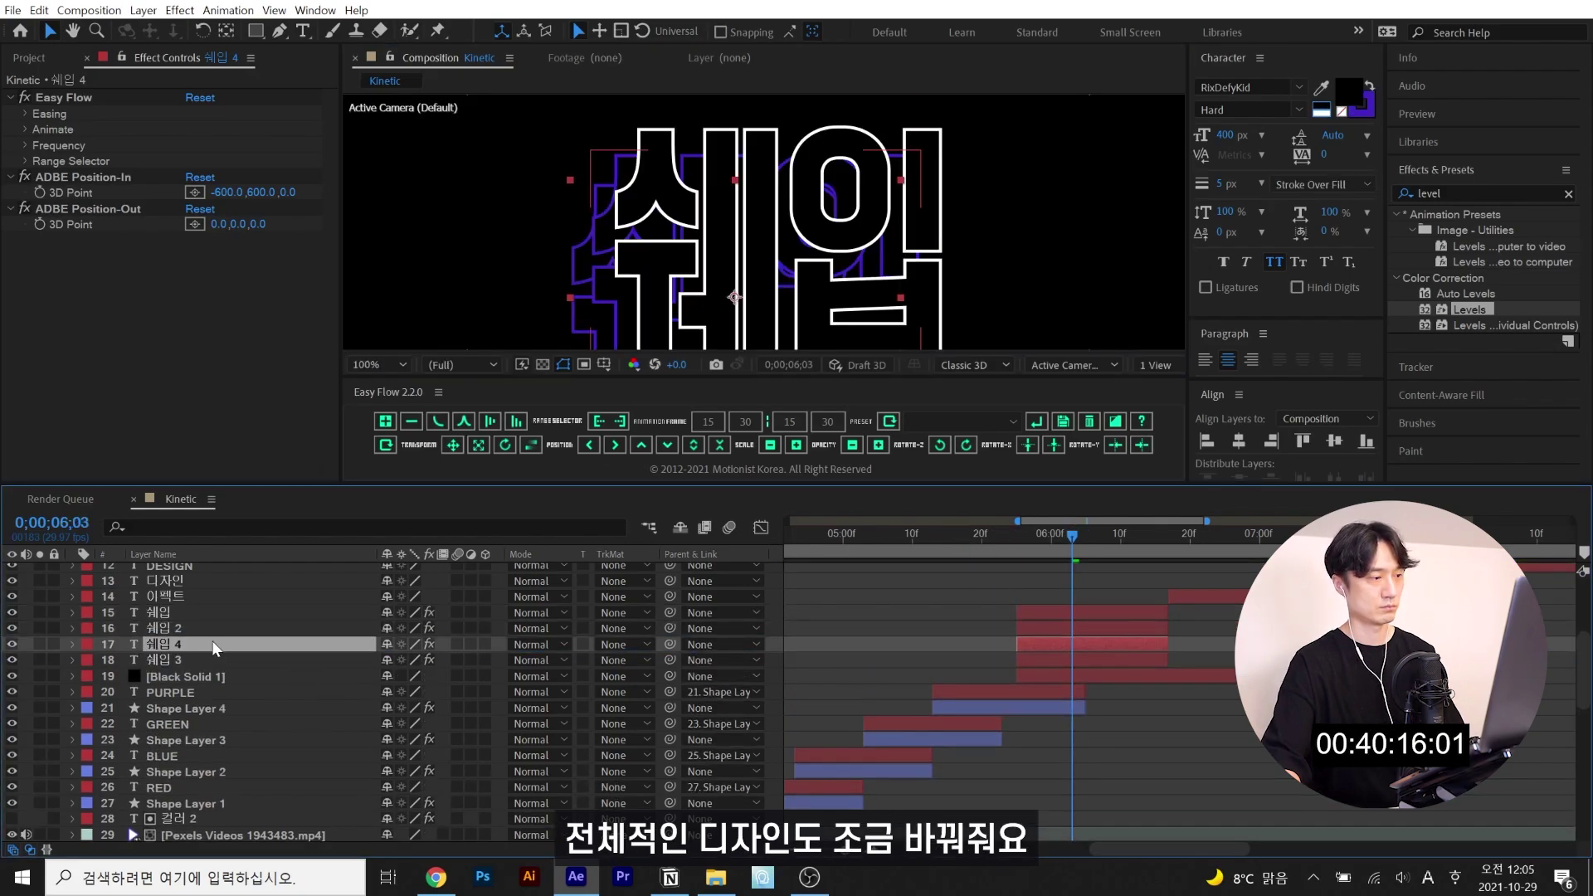
{"action": "left_click_drag", "start_coordinate": [211, 645], "coordinate": [211, 660]}
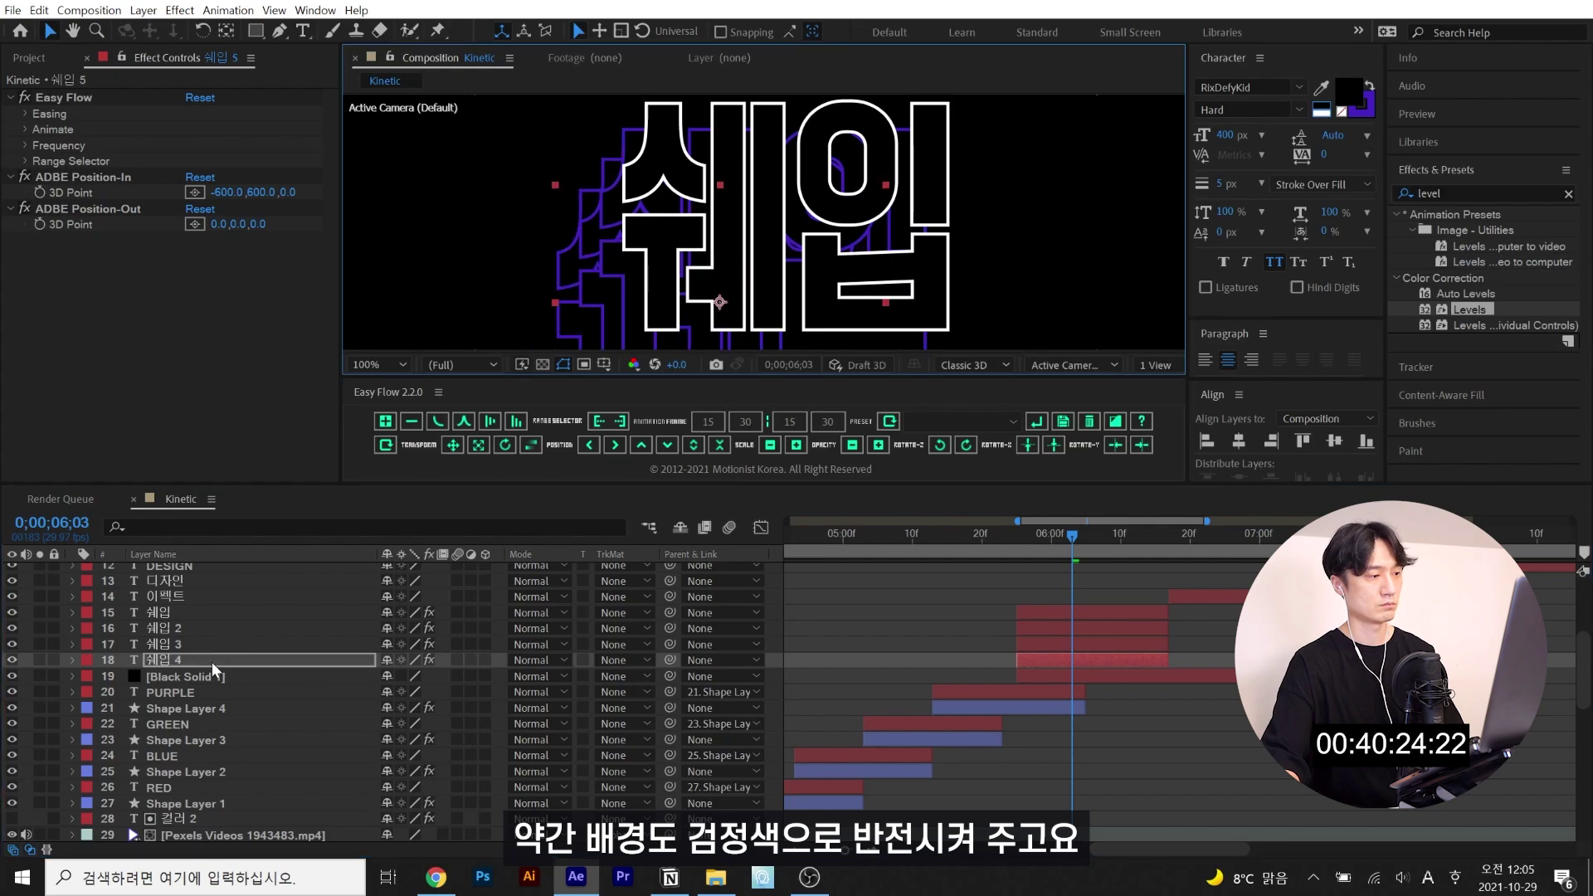
{"action": "left_click_drag", "start_coordinate": [212, 662], "coordinate": [208, 684]}
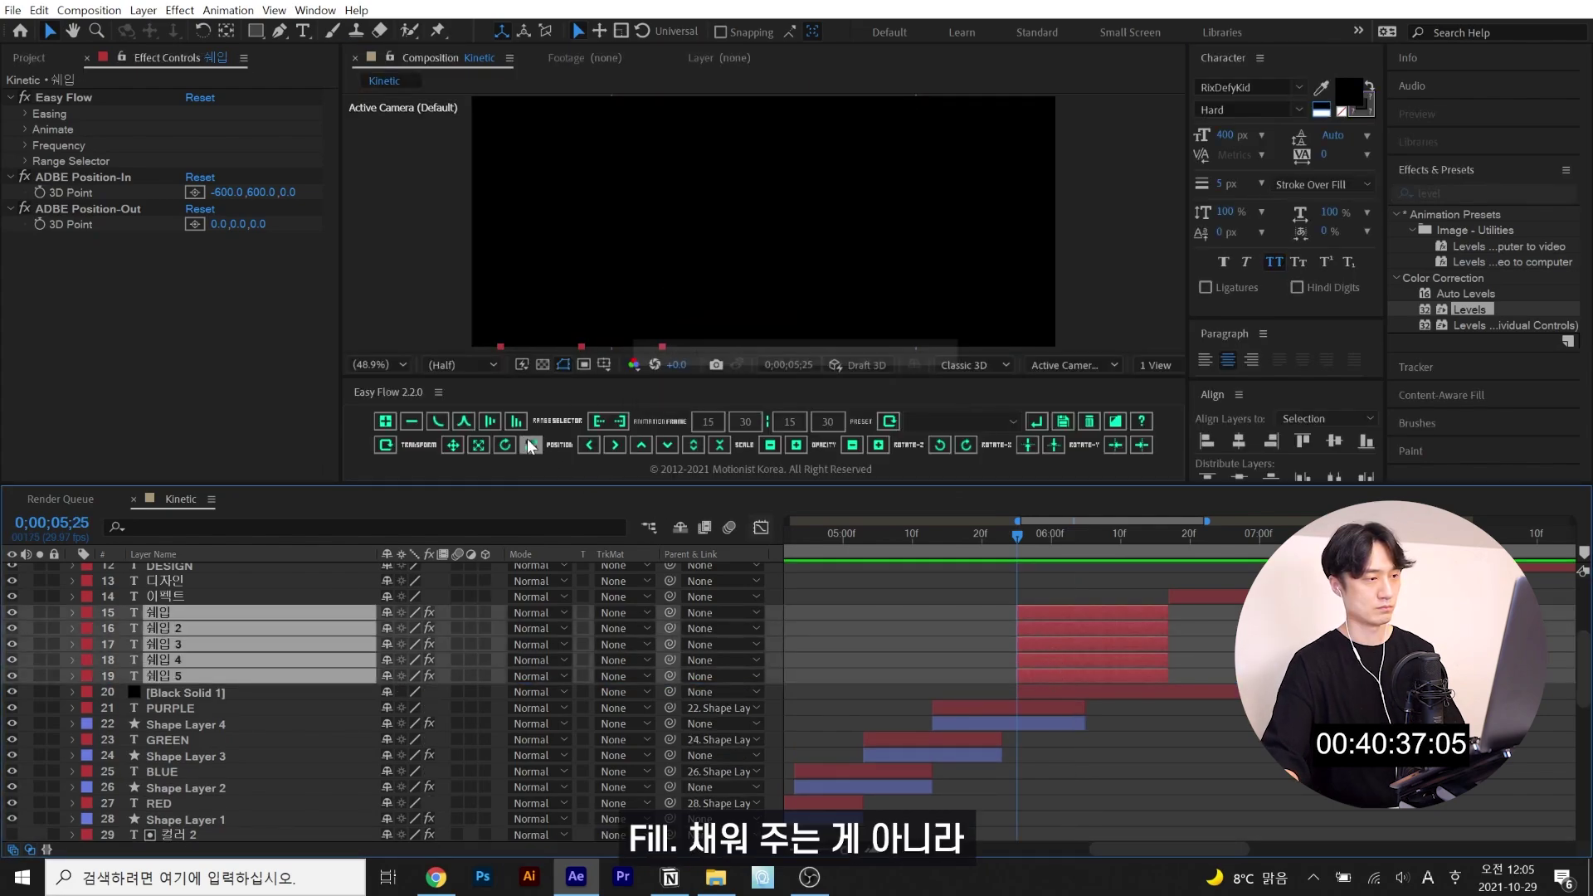
- Stagger the starts of the five 쉐입 layers one frame apart, and preview the trailing motion after PURPLE
{"action": "left_click", "coordinate": [500, 427]}
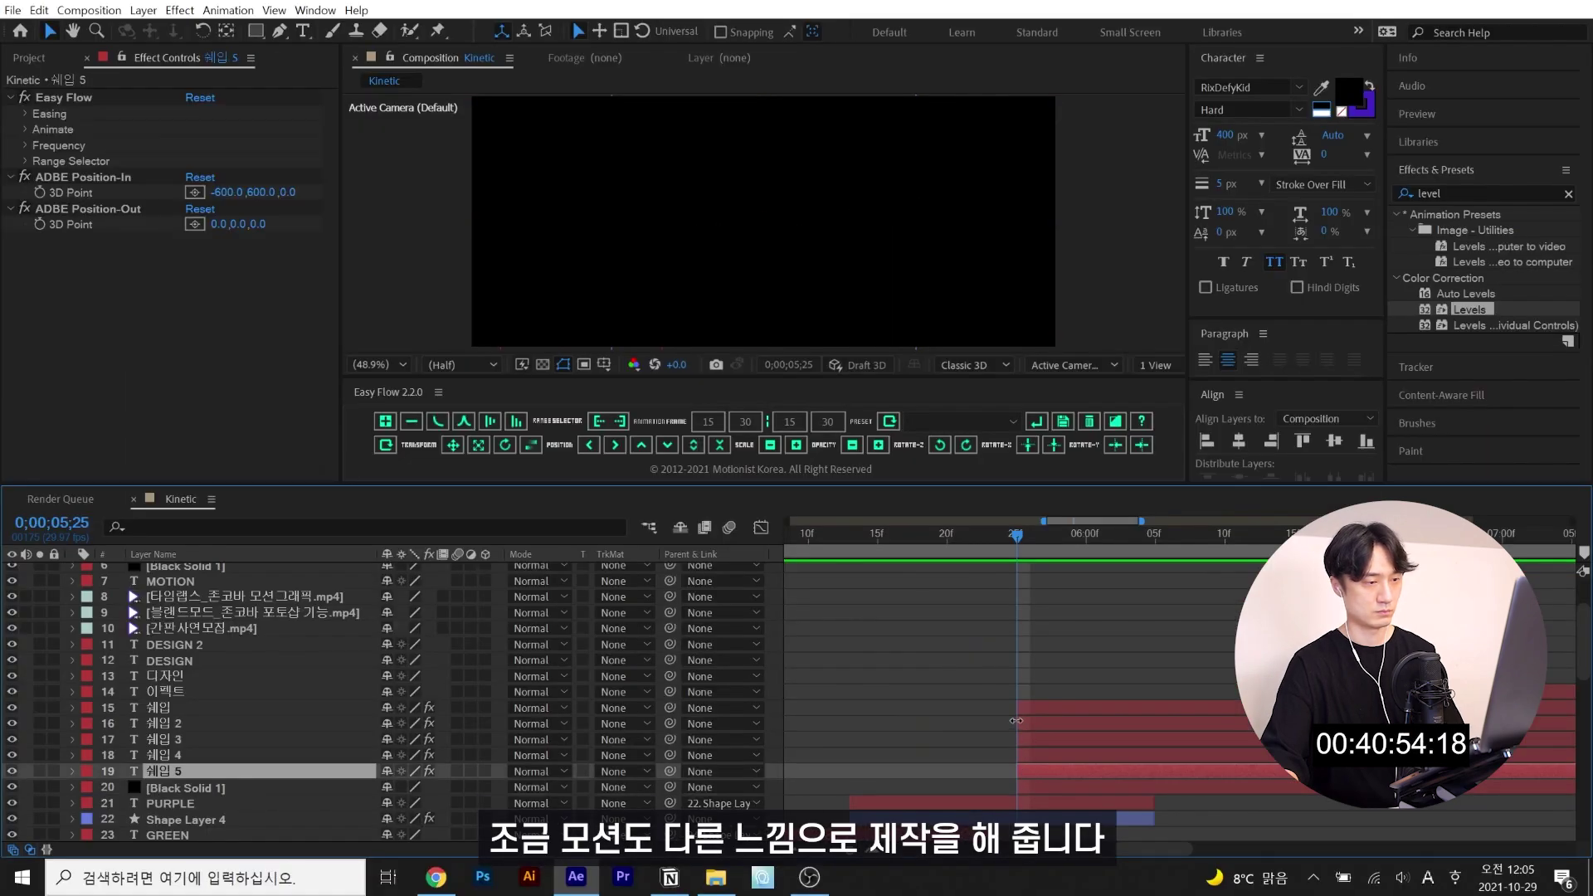
{"action": "left_click", "coordinate": [1025, 723]}
{"action": "left_click_drag", "start_coordinate": [1020, 741], "coordinate": [1062, 773]}
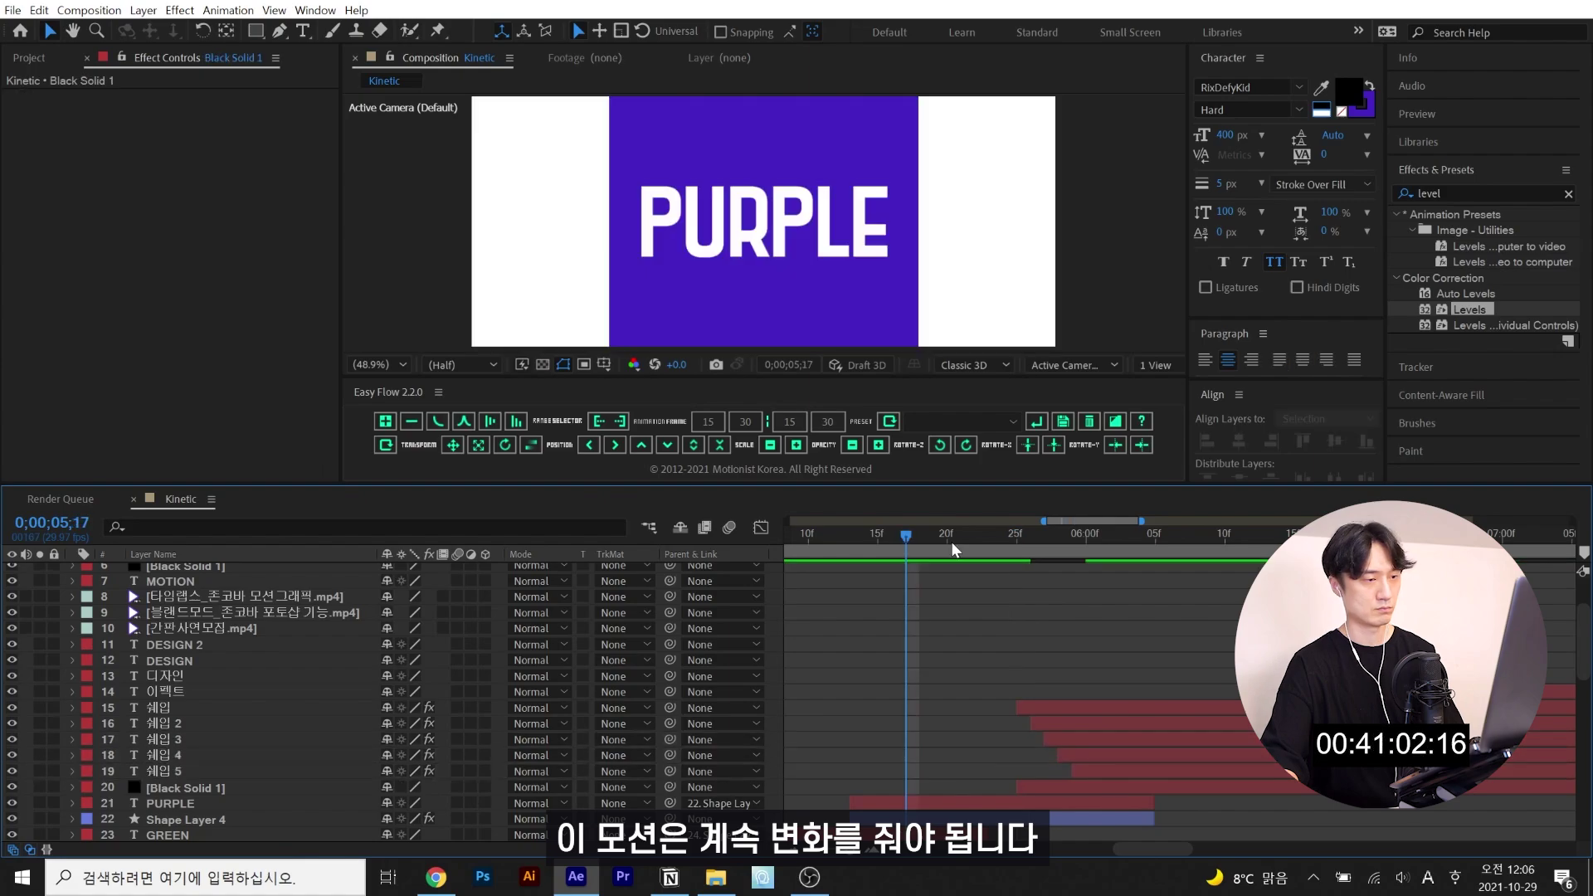
{"action": "left_click", "coordinate": [965, 539]}
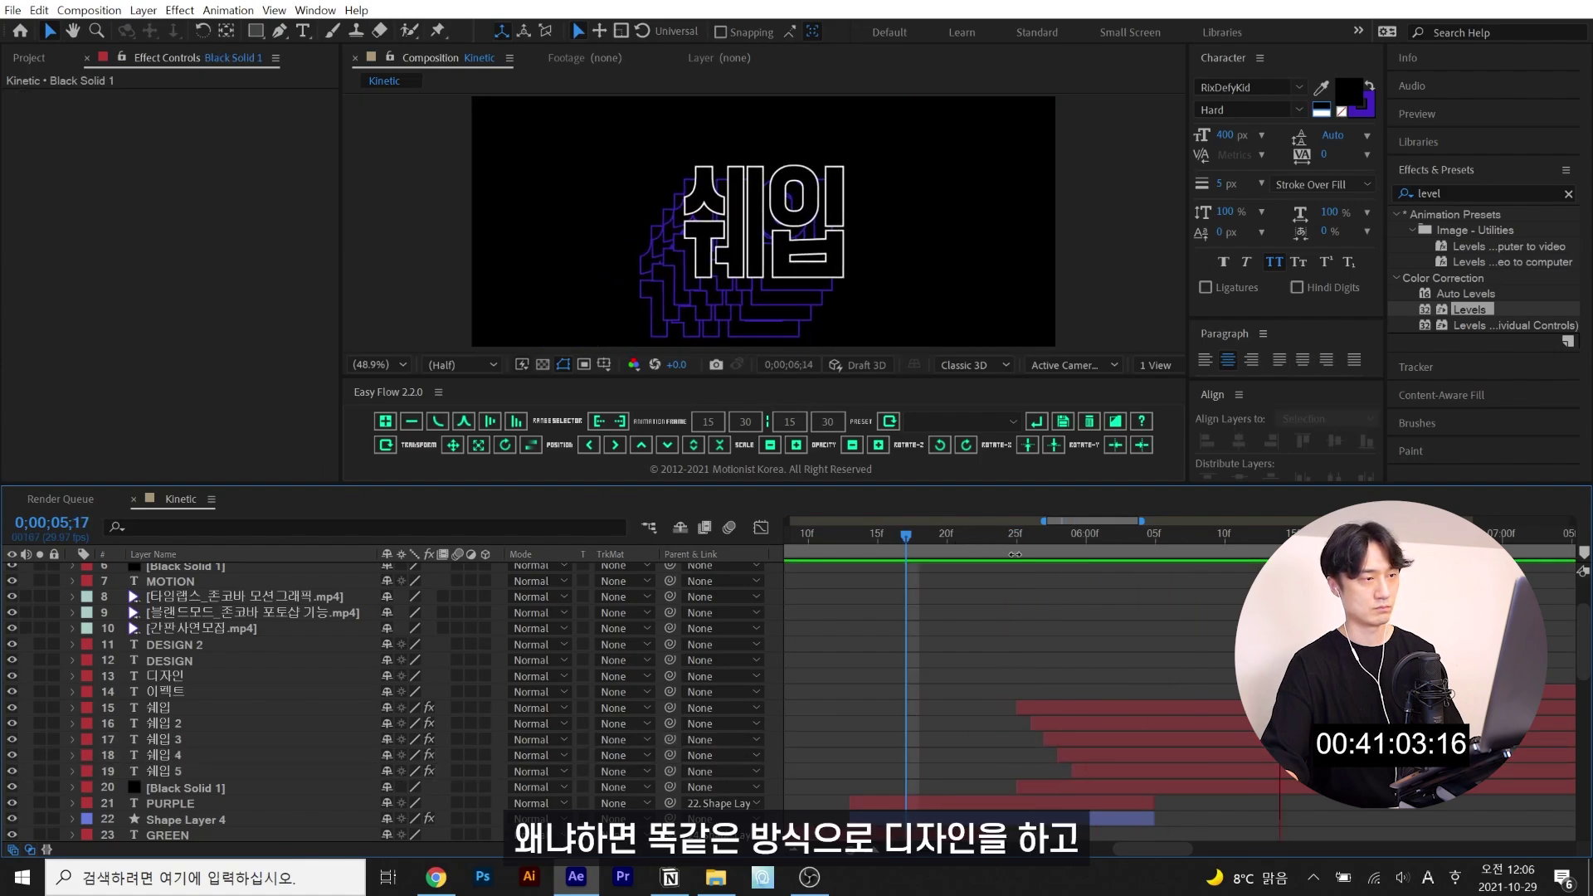
{"action": "key", "text": "space"}
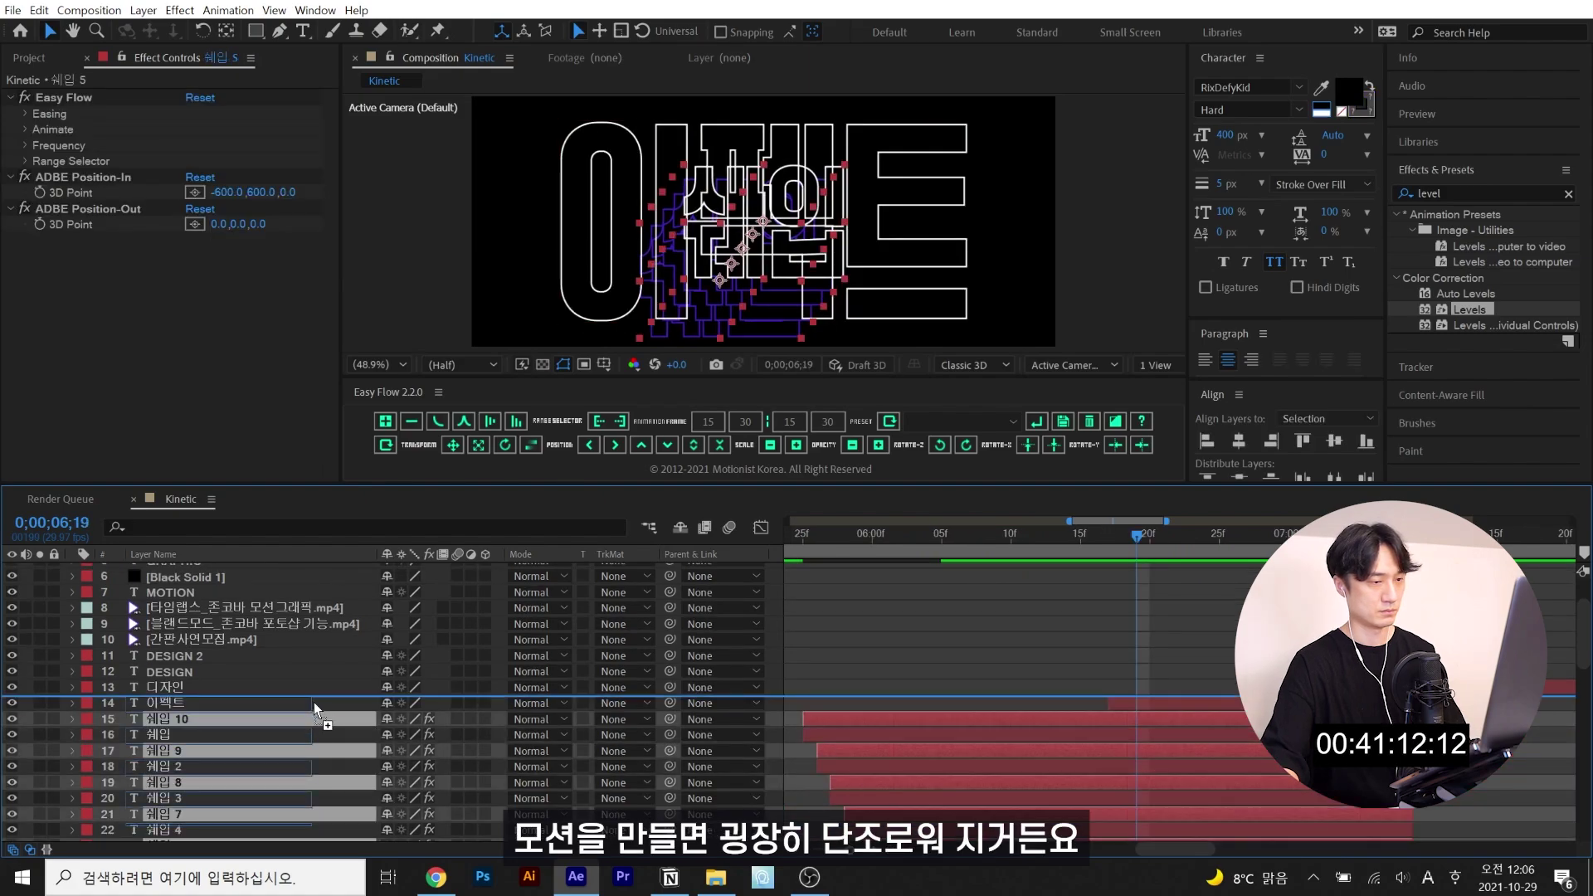
- Reorder the duplicated 쉐입 layers above the originals, and duplicate the five 이펙트 layers, shifting the copies toward the start of the 디자인 title
{"action": "left_click", "coordinate": [314, 702], "text": "shift"}
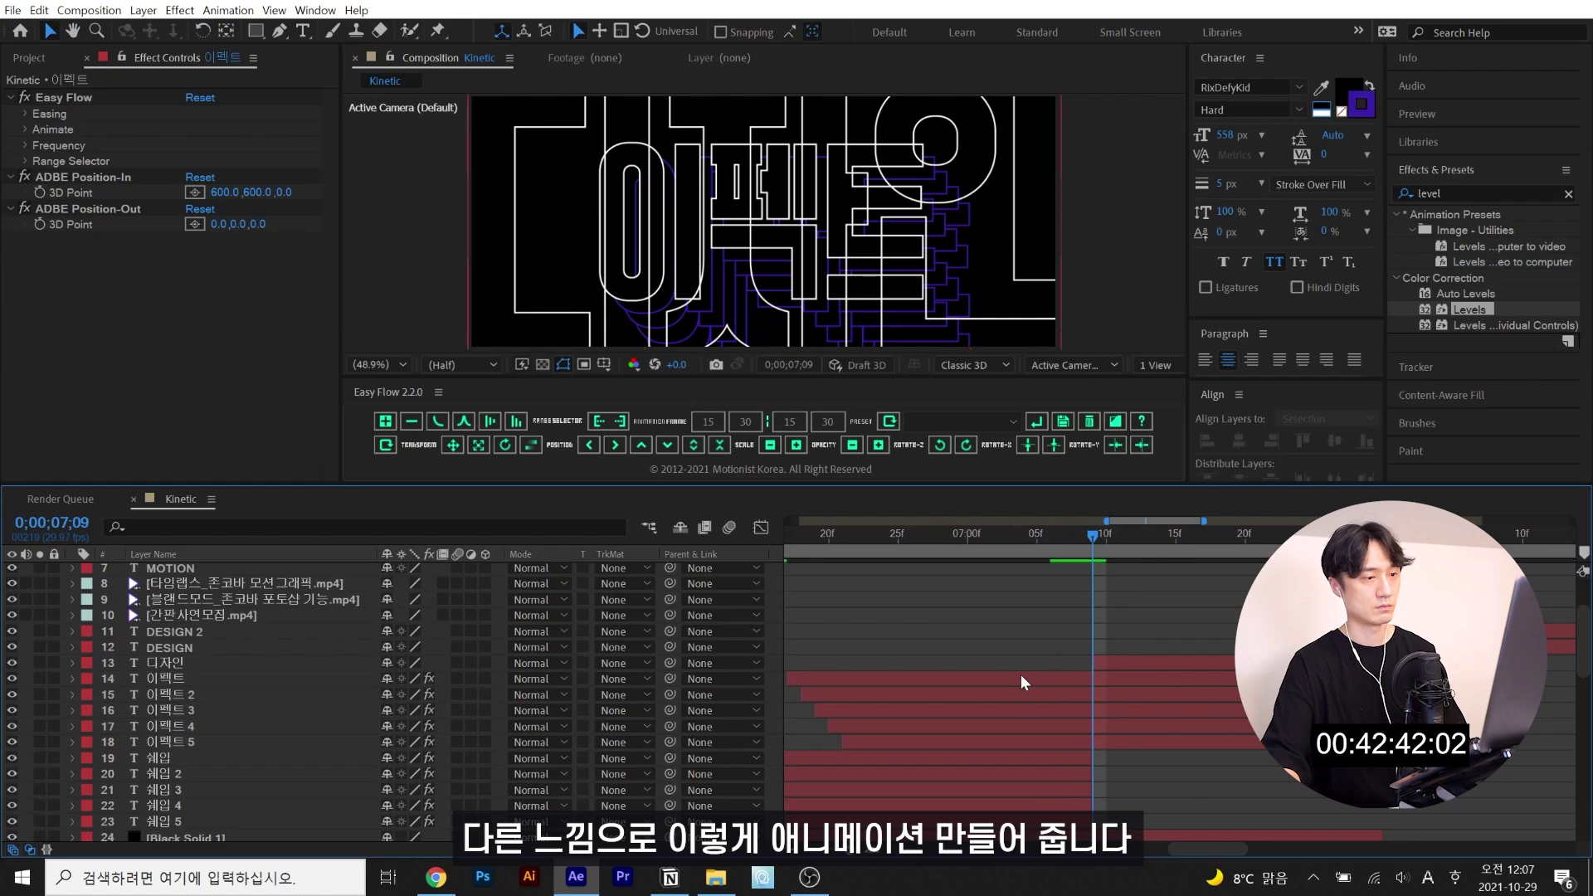
{"action": "left_click", "coordinate": [1021, 678]}
{"action": "left_click", "coordinate": [903, 739], "text": "shift"}
{"action": "key", "text": "ctrl+d"}
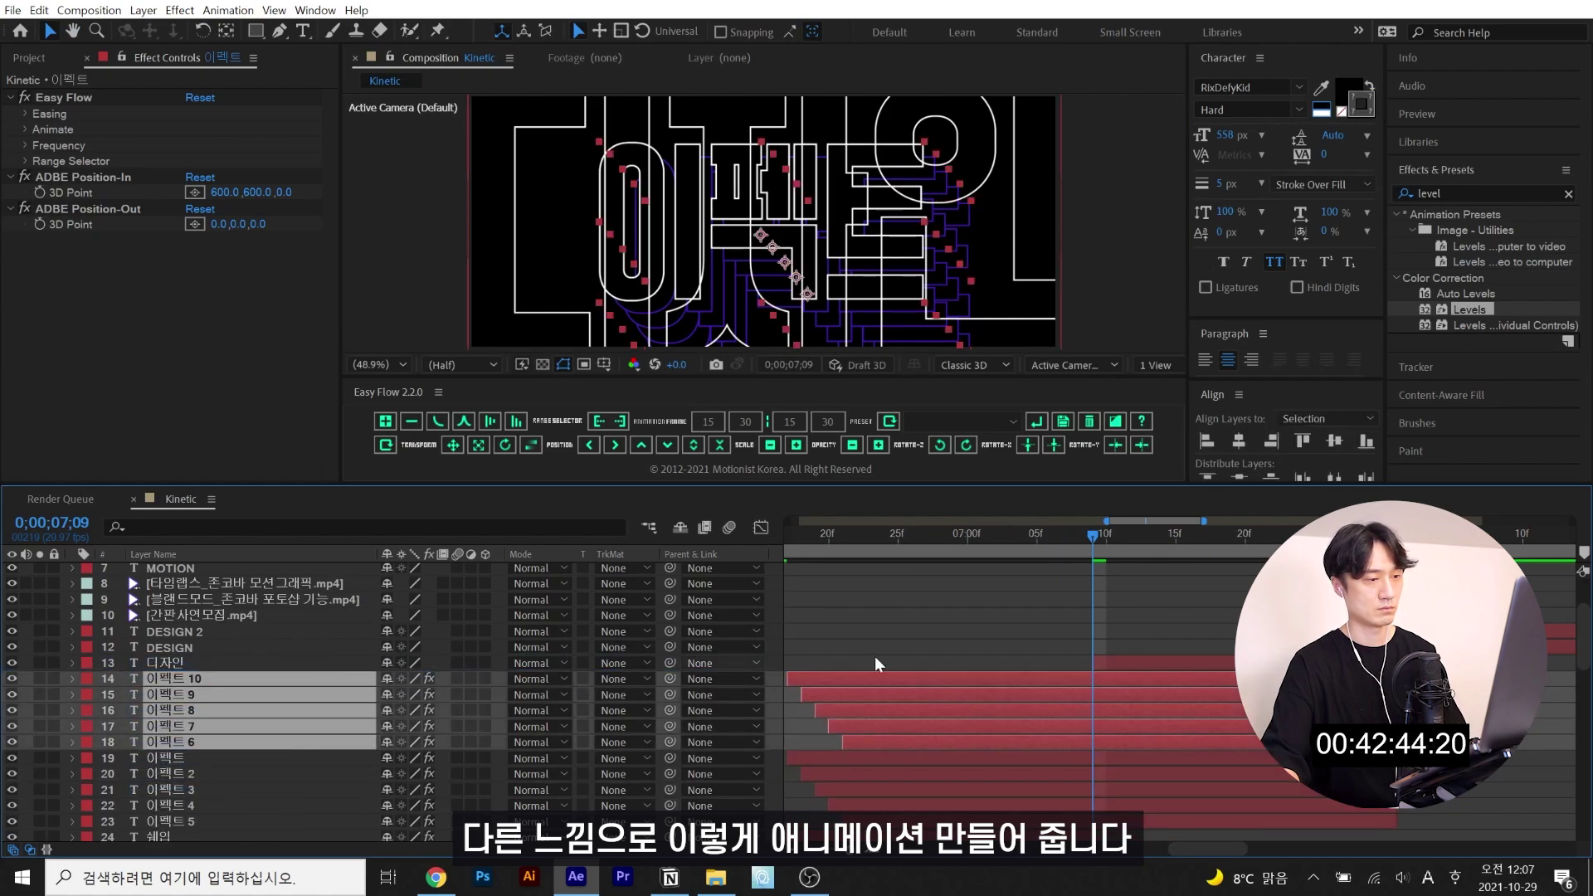
{"action": "left_click_drag", "start_coordinate": [988, 683], "coordinate": [1133, 681]}
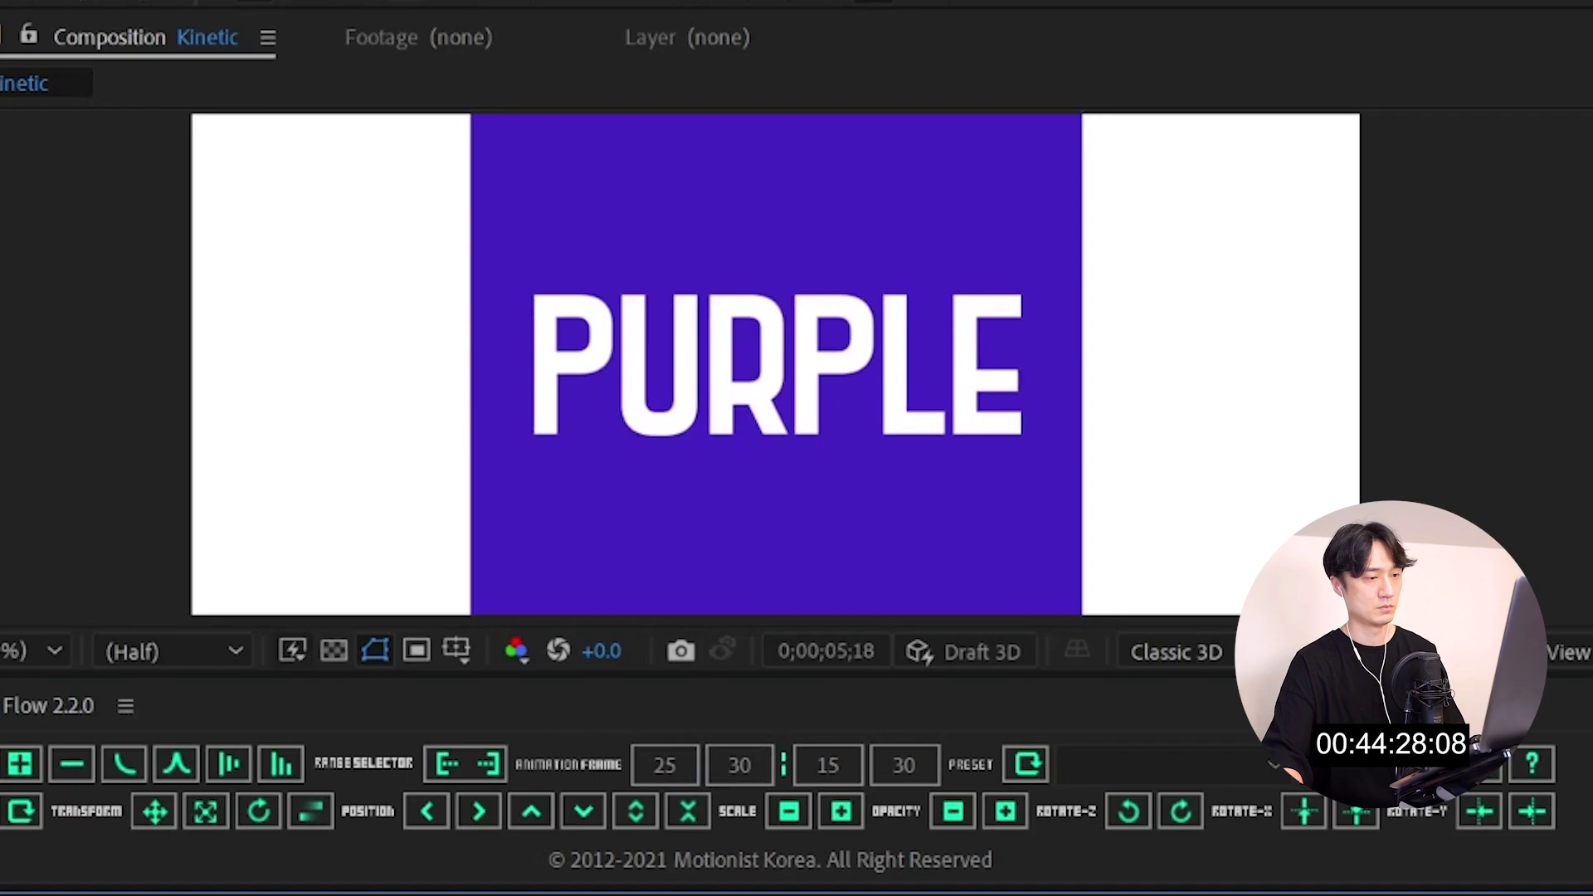
- Apply an Easy Flow depth-position animation to the DESIGN title and the Wave Warp effect to the outlined DESIGN 2 title
{"action": "key", "text": "space"}
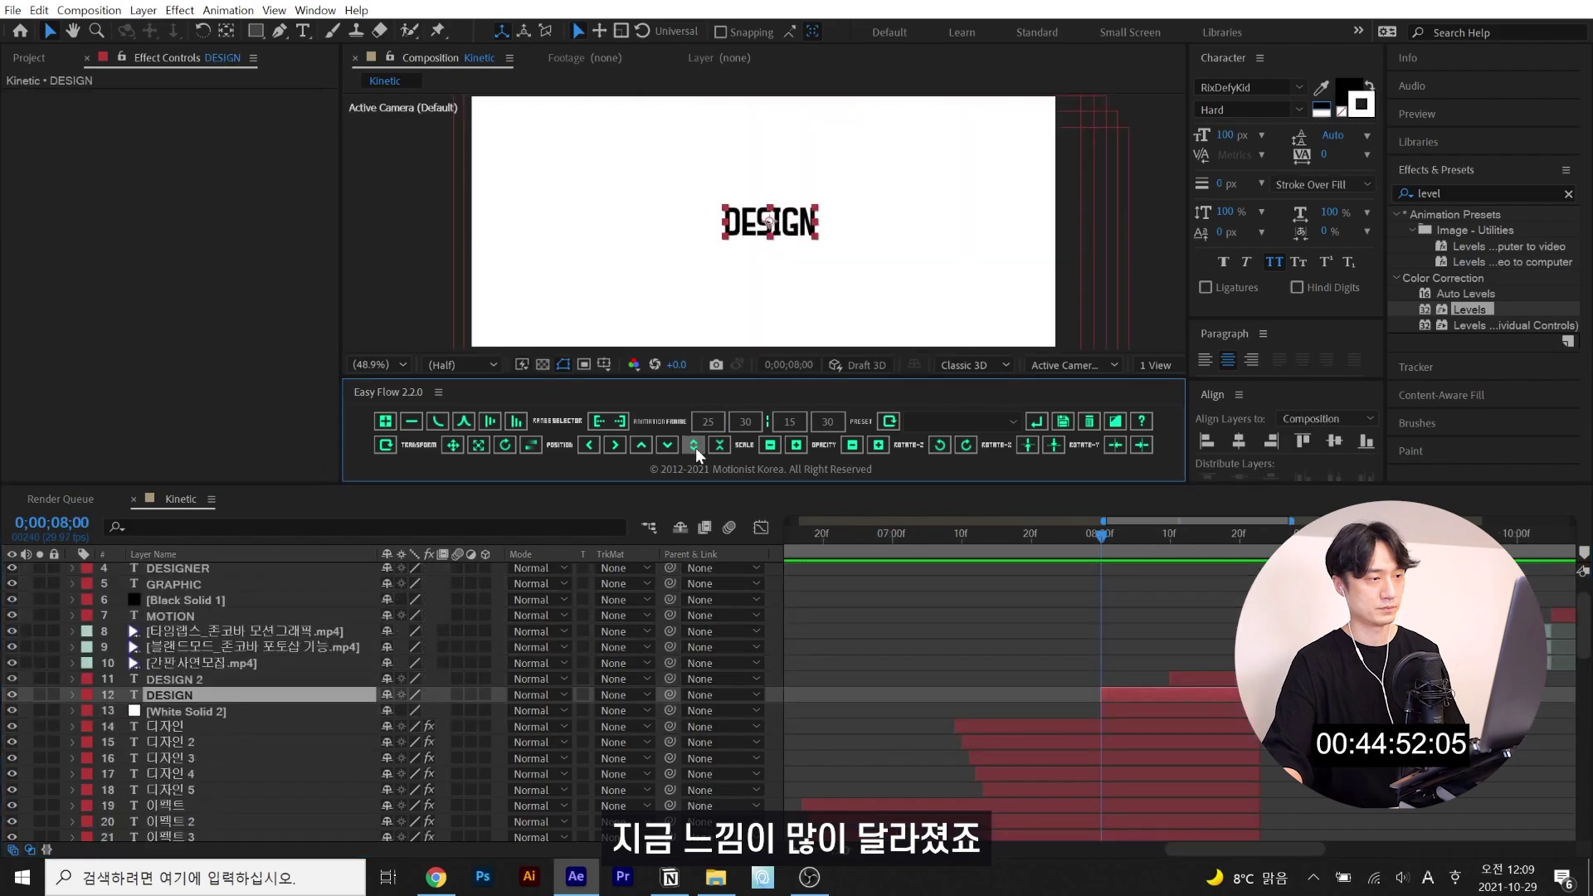
{"action": "left_click", "coordinate": [693, 445]}
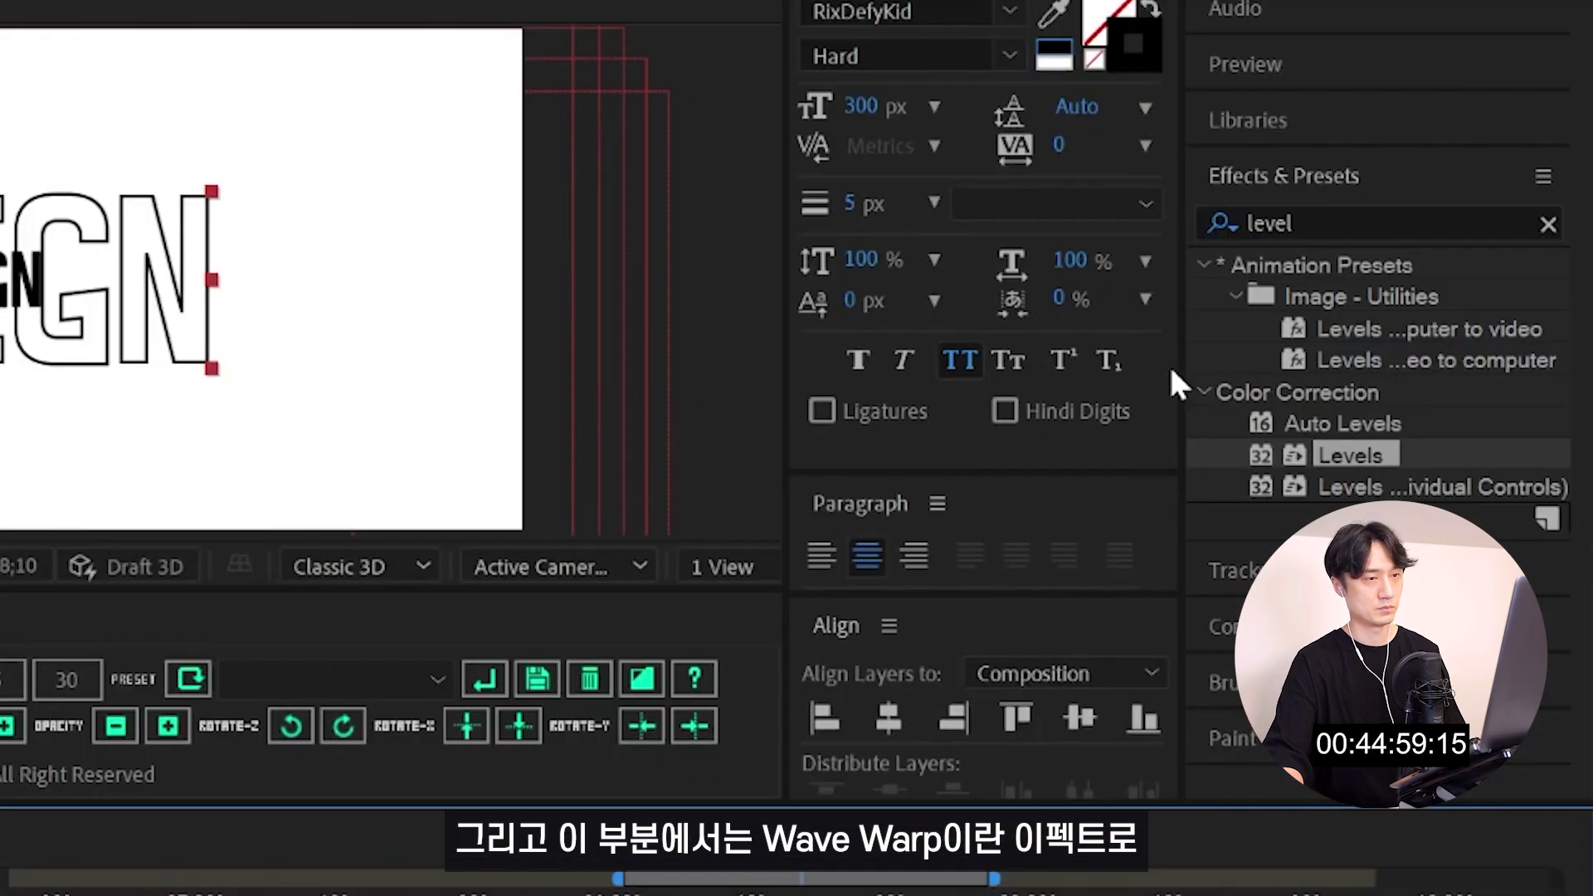
{"action": "left_click", "coordinate": [1429, 193]}
{"action": "type", "text": "wave"}
{"action": "double_click", "coordinate": [1343, 296]}
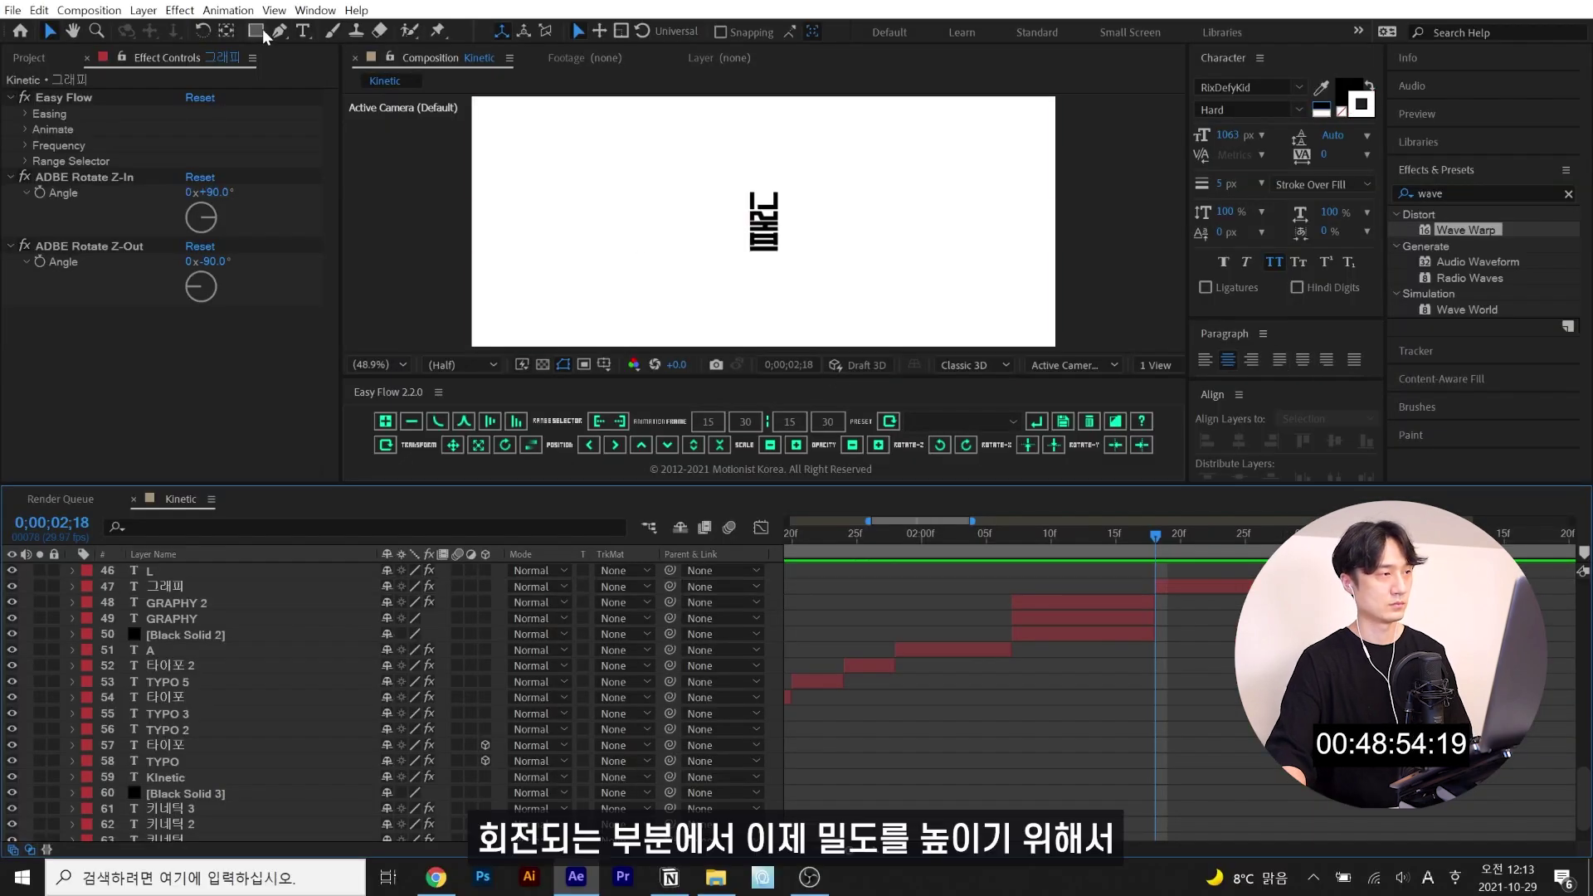
- Draw a circle with a 5 px outline around the rotating 그래피 title, and add Trim Paths with End at 56%
{"action": "left_click_drag", "start_coordinate": [763, 223], "coordinate": [825, 295]}
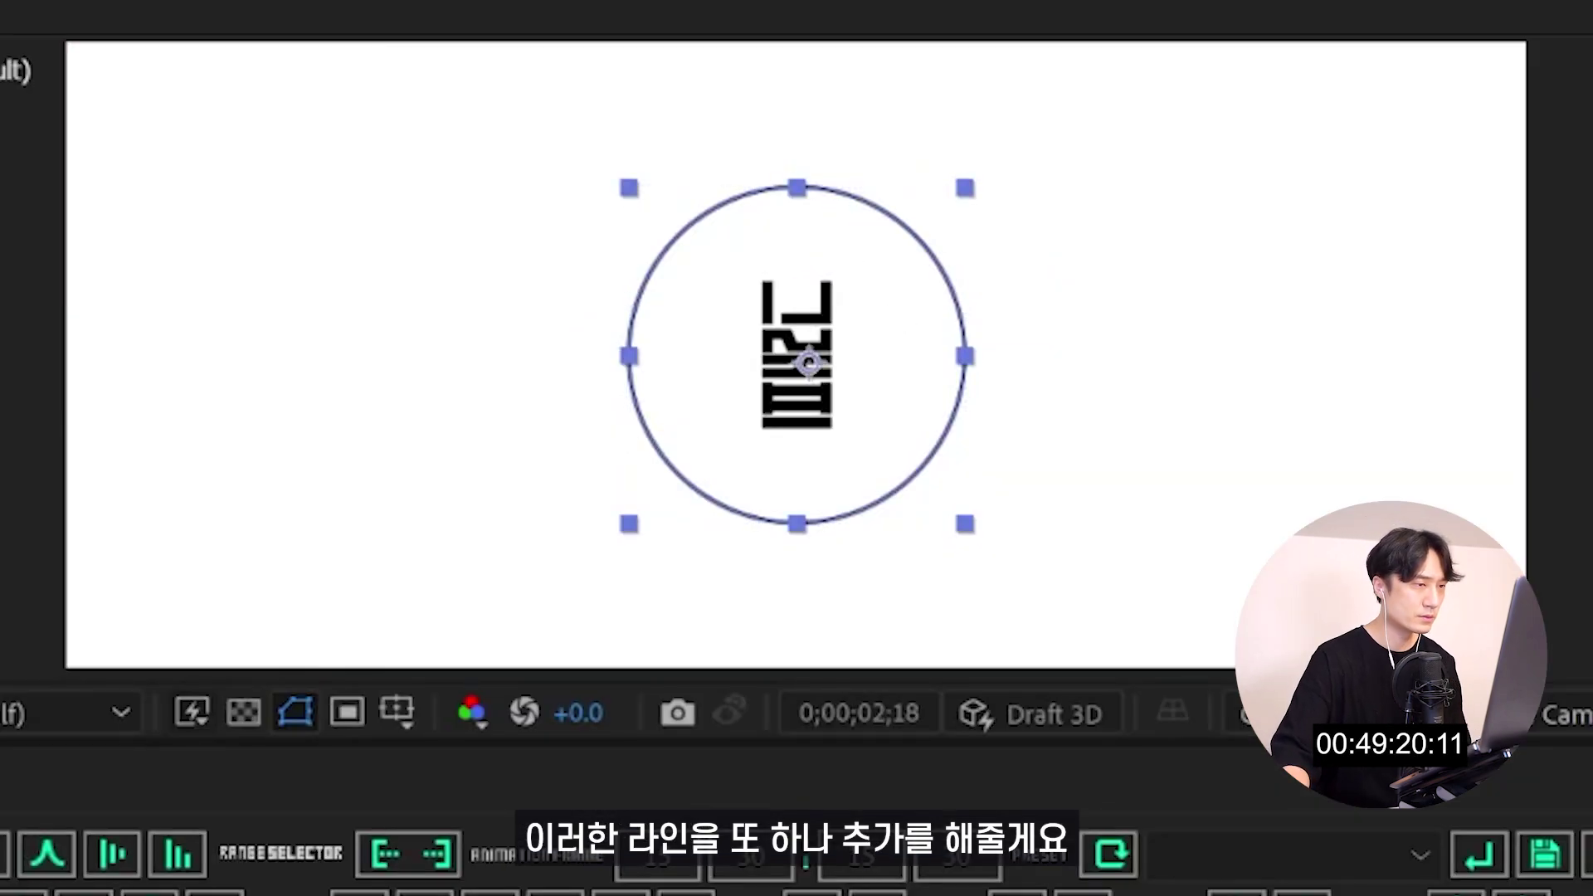
{"action": "left_click", "coordinate": [1027, 734]}
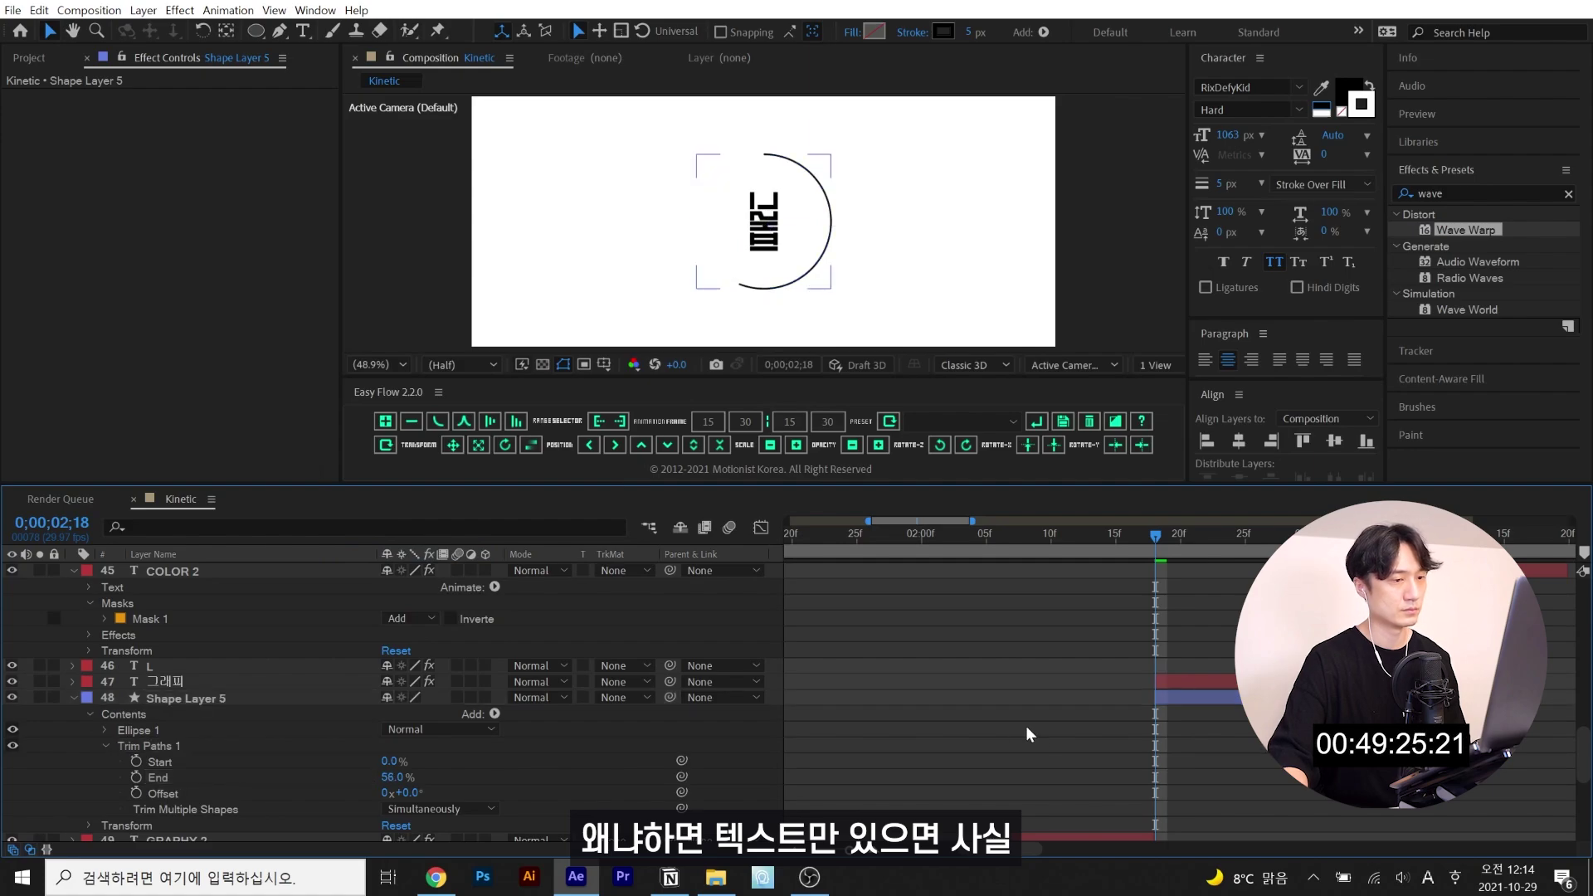
{"action": "left_click", "coordinate": [1192, 701]}
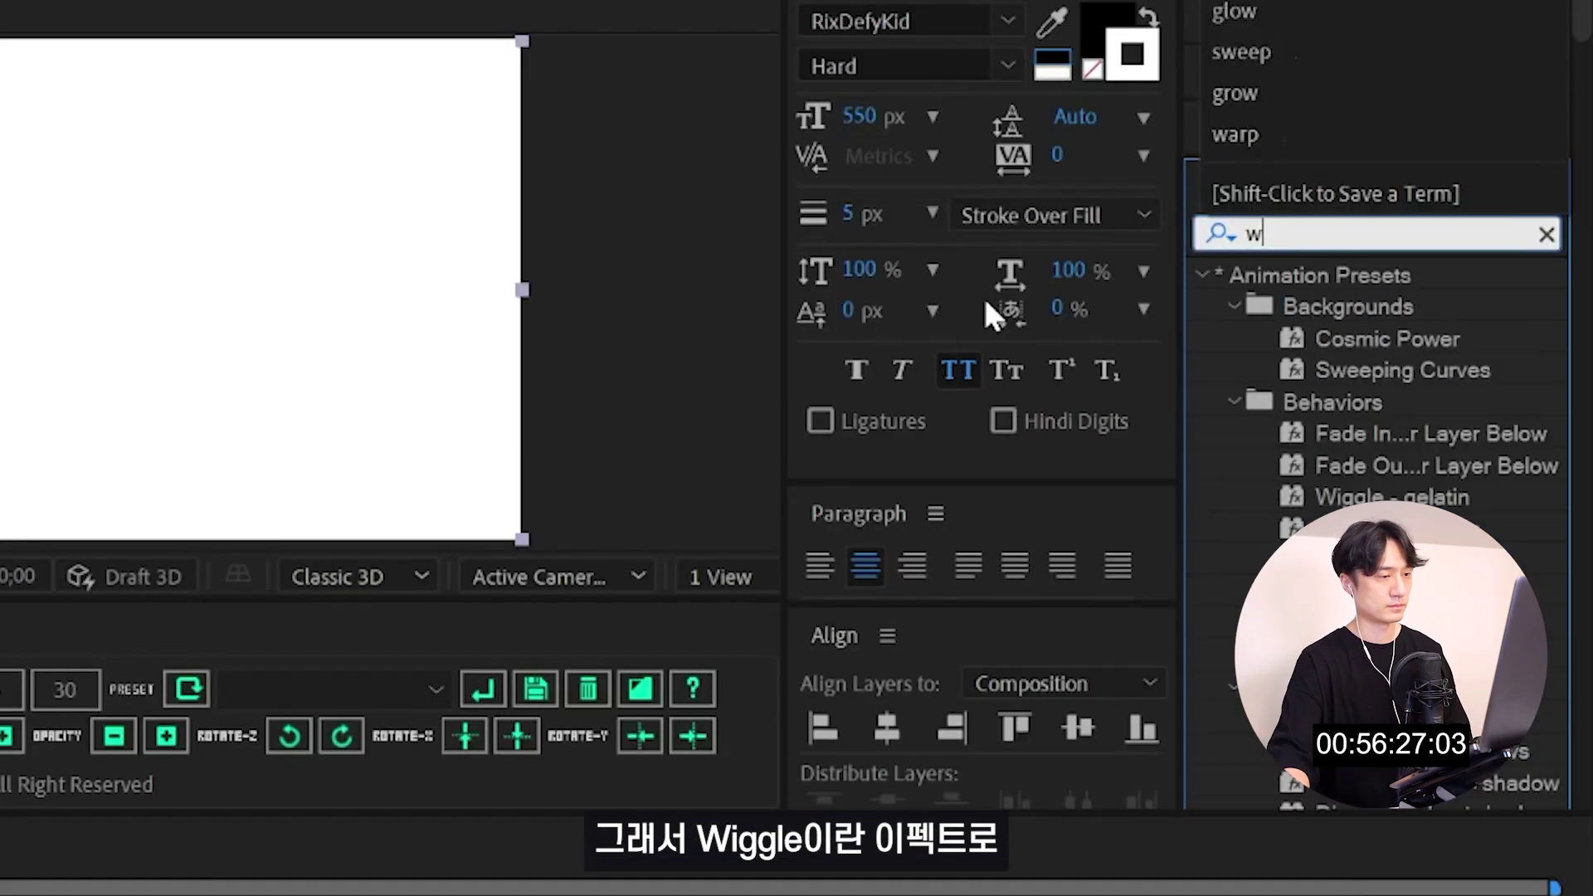
- Apply the Wiggle - position preset to the Wiggle adjustment layer with a wiggle speed of 0.5, and preview the shake
{"action": "type", "text": "iggle"}
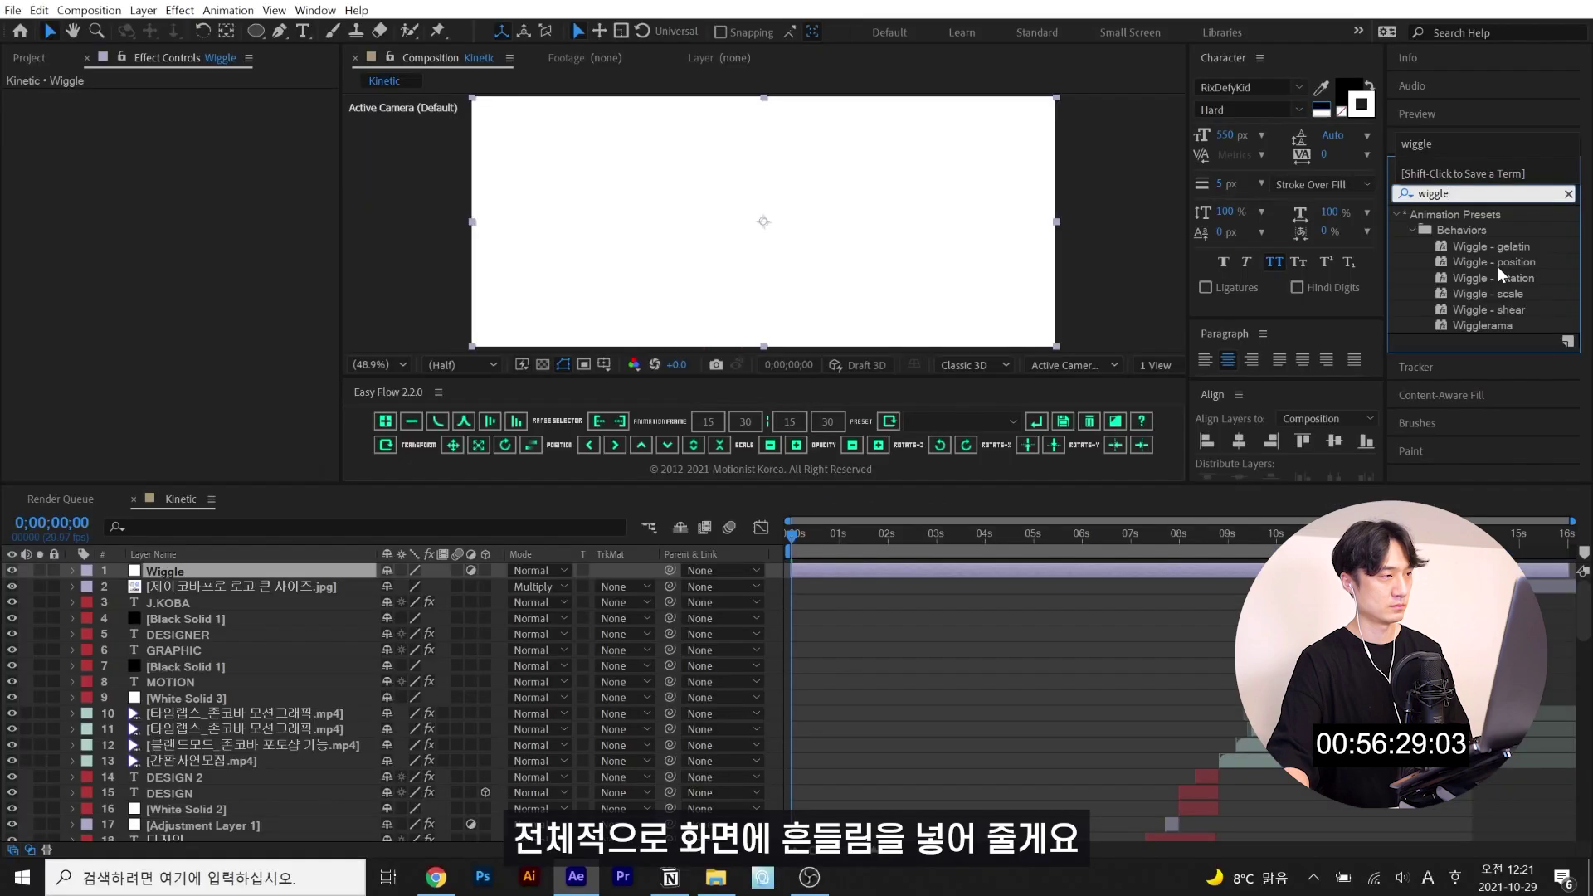
{"action": "double_click", "coordinate": [1411, 380]}
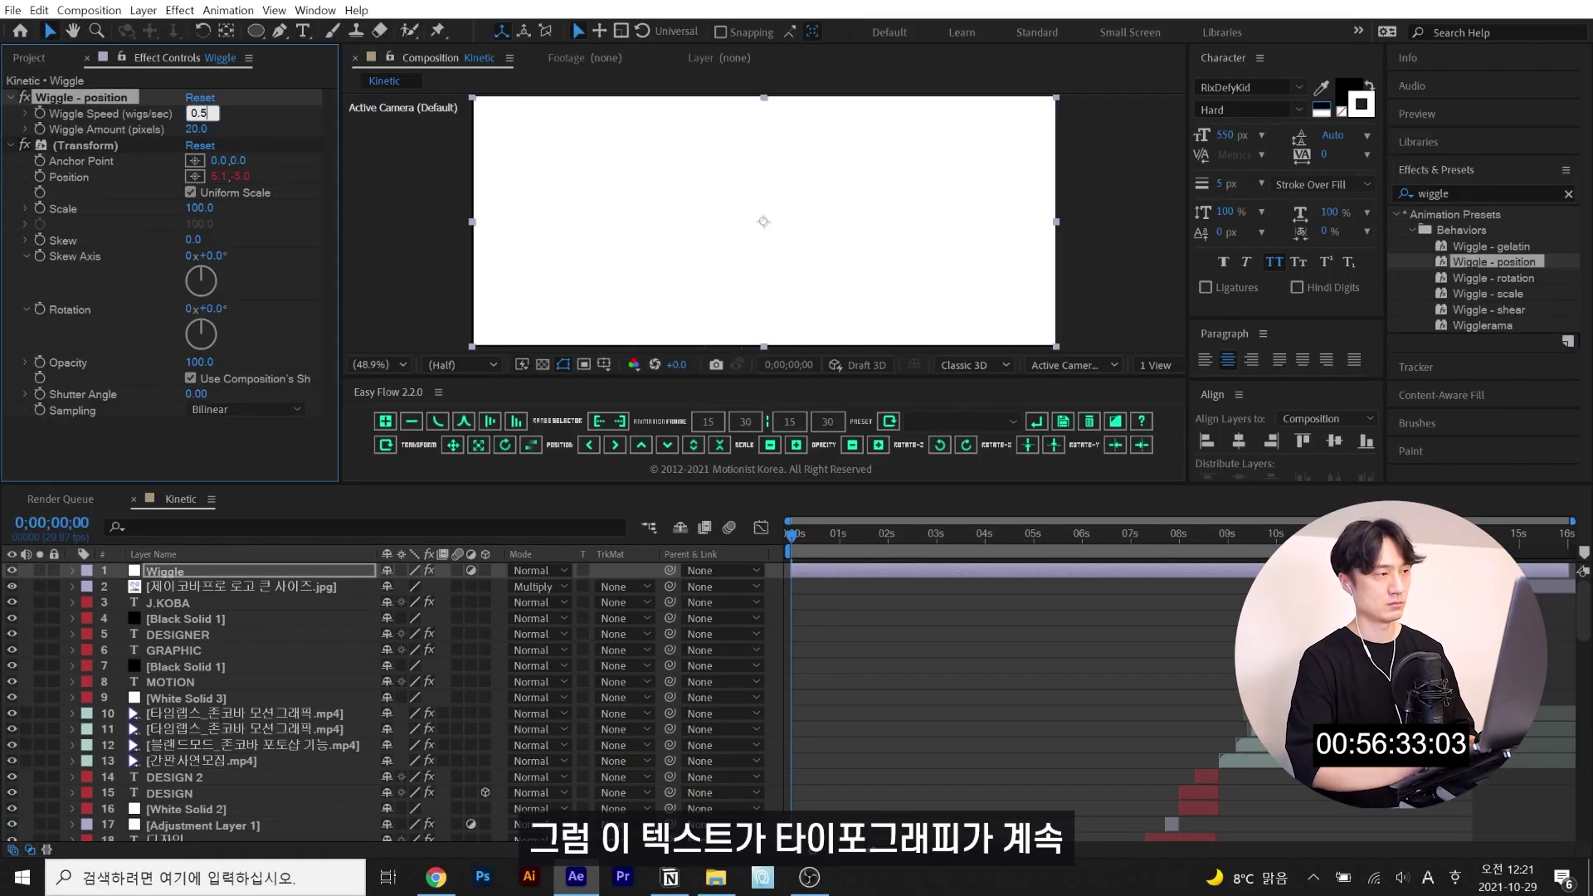
{"action": "key", "text": "Return"}
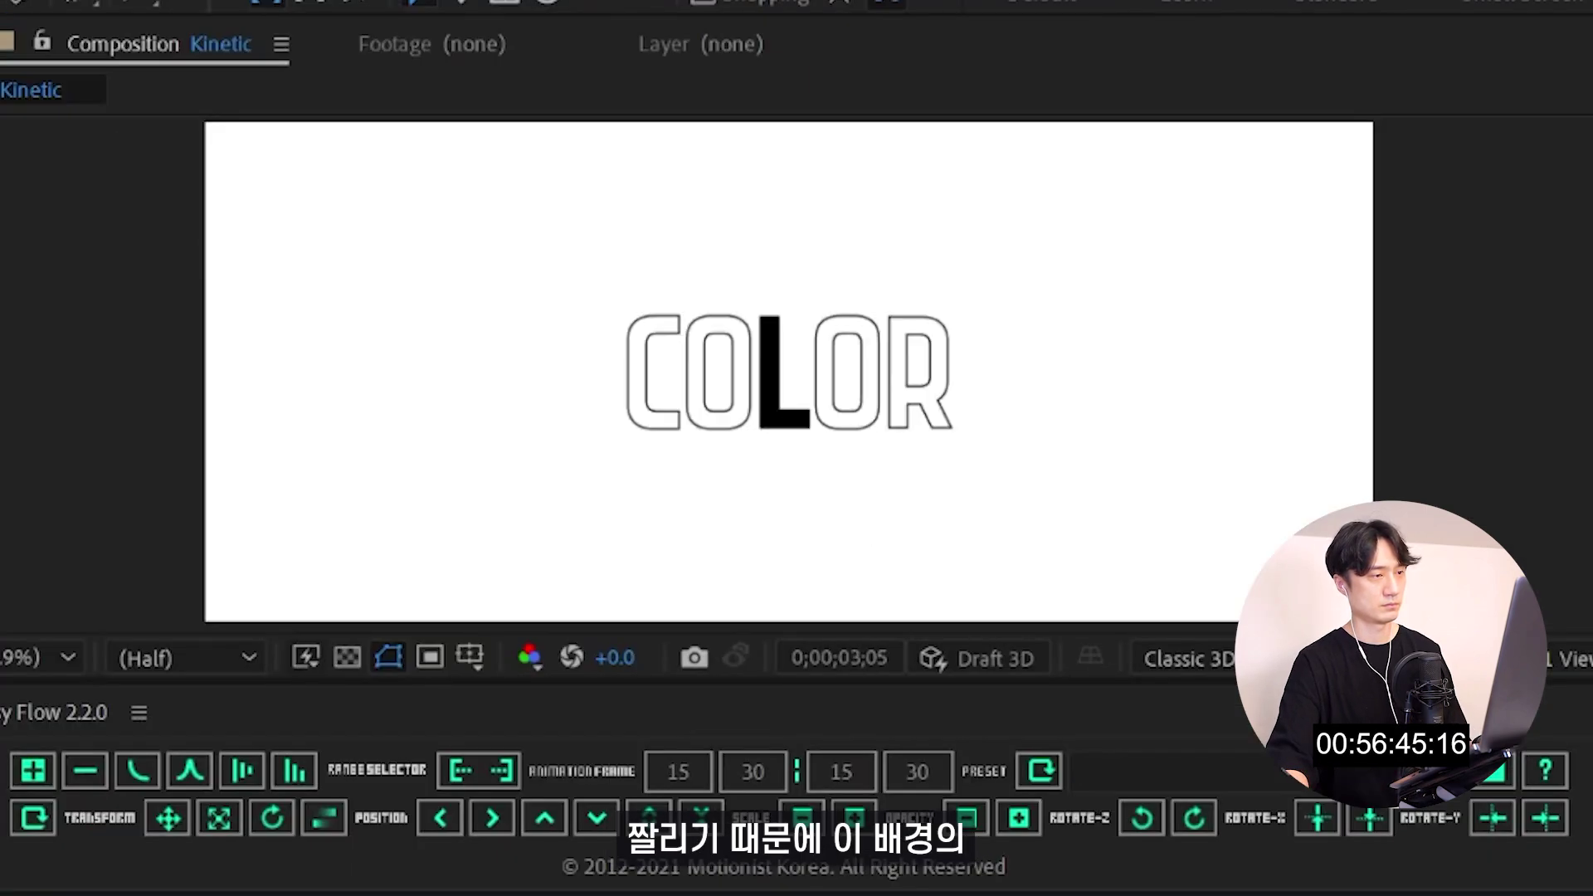
{"action": "key", "text": "space"}
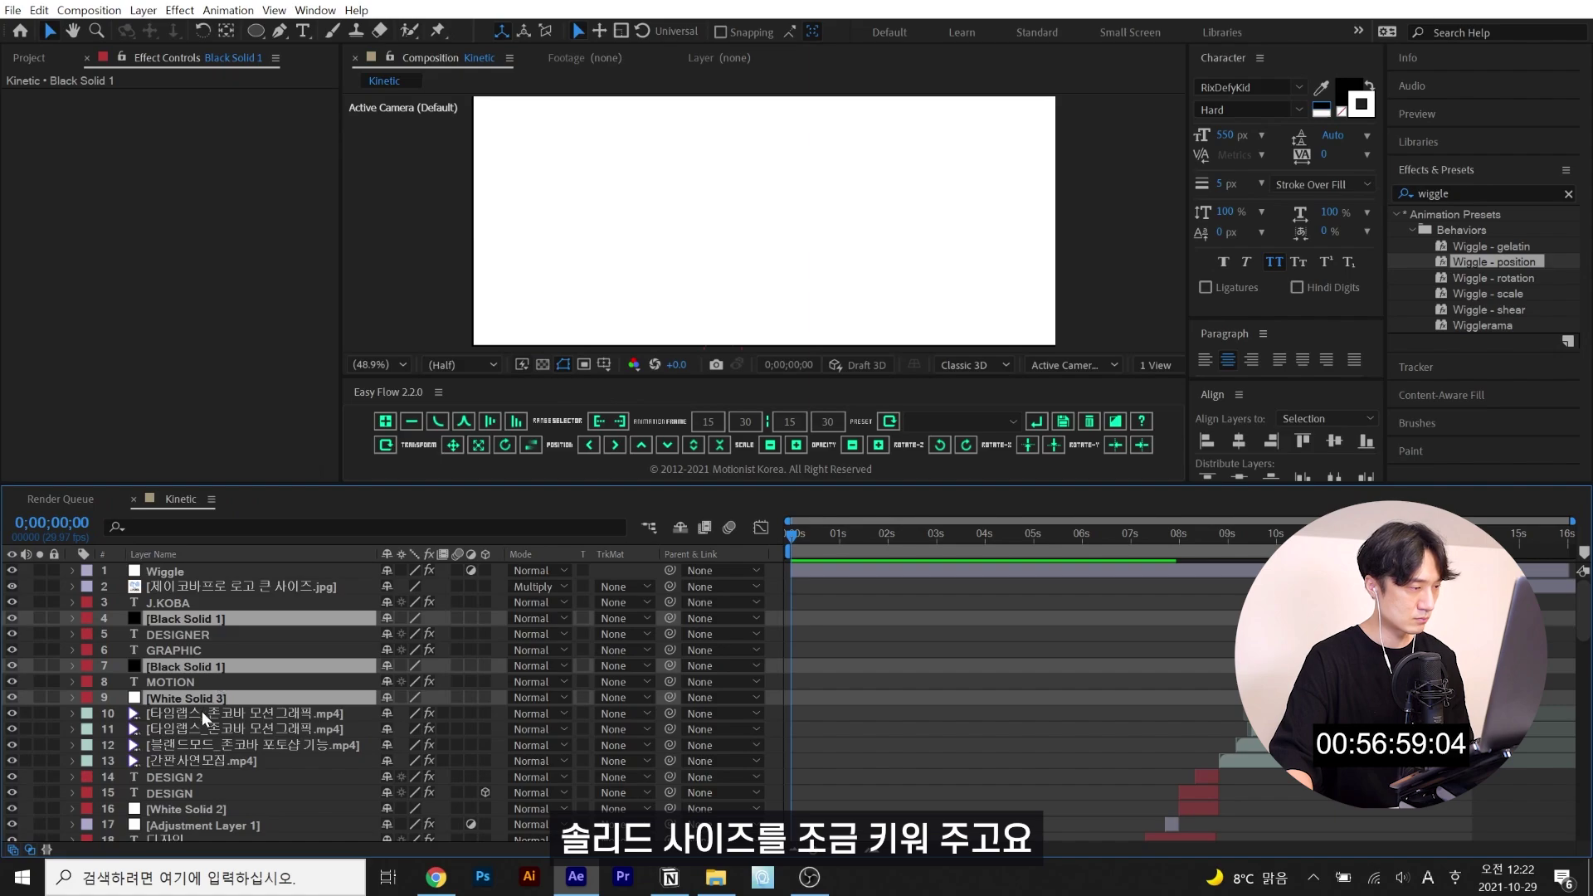
- Select the black and white background solids throughout the layer stack and set their scale to 110%
{"action": "scroll", "coordinate": [202, 669], "scroll_direction": "down", "scroll_amount": 10}
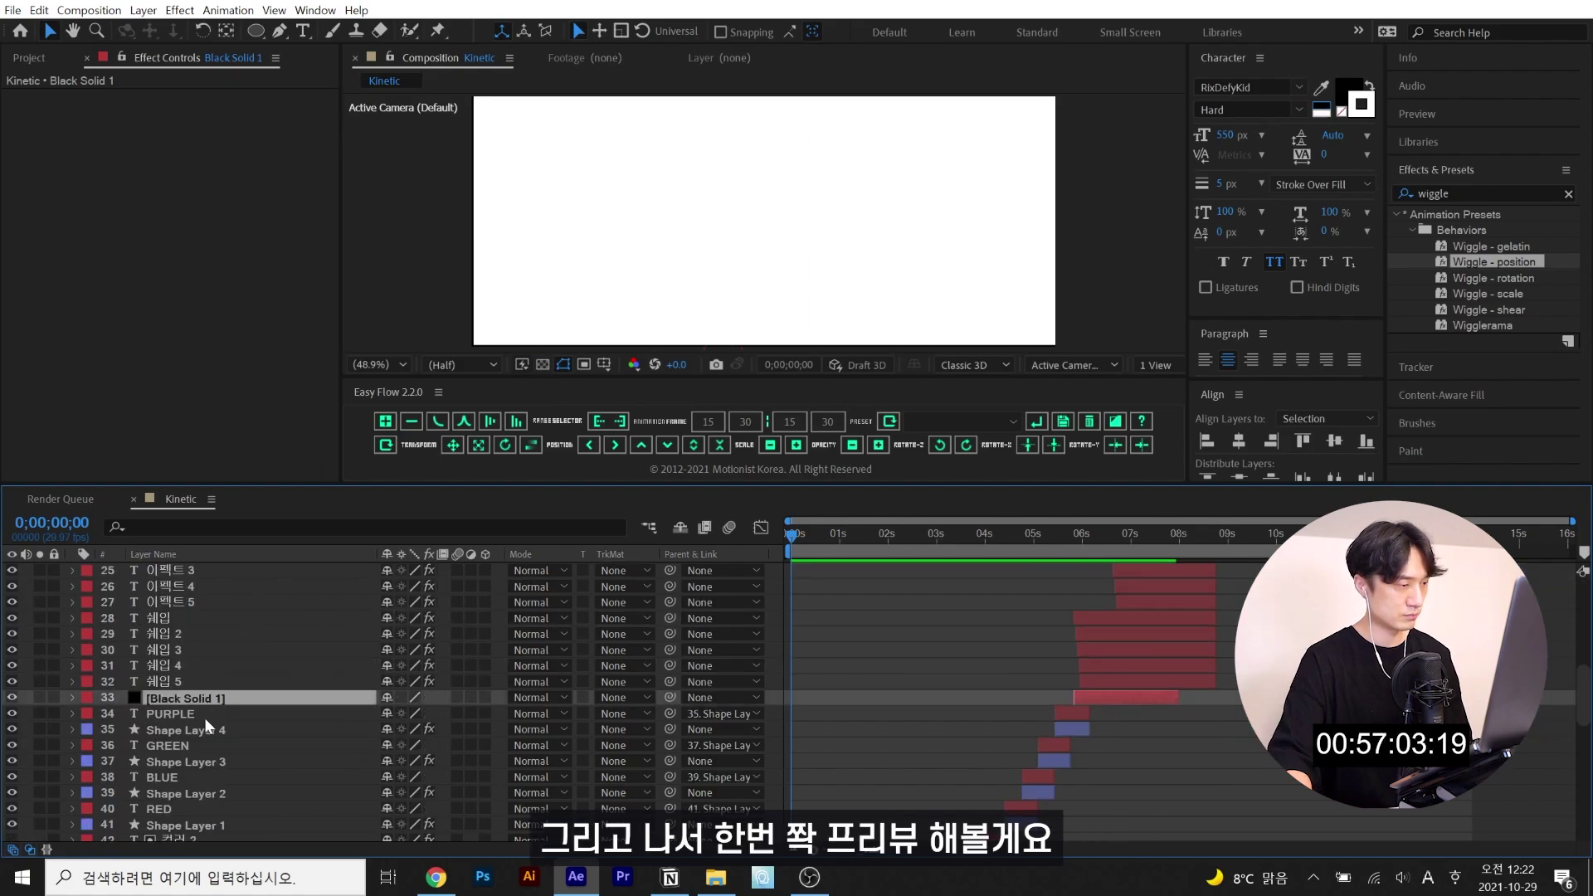
{"action": "left_click", "coordinate": [199, 653], "text": "ctrl"}
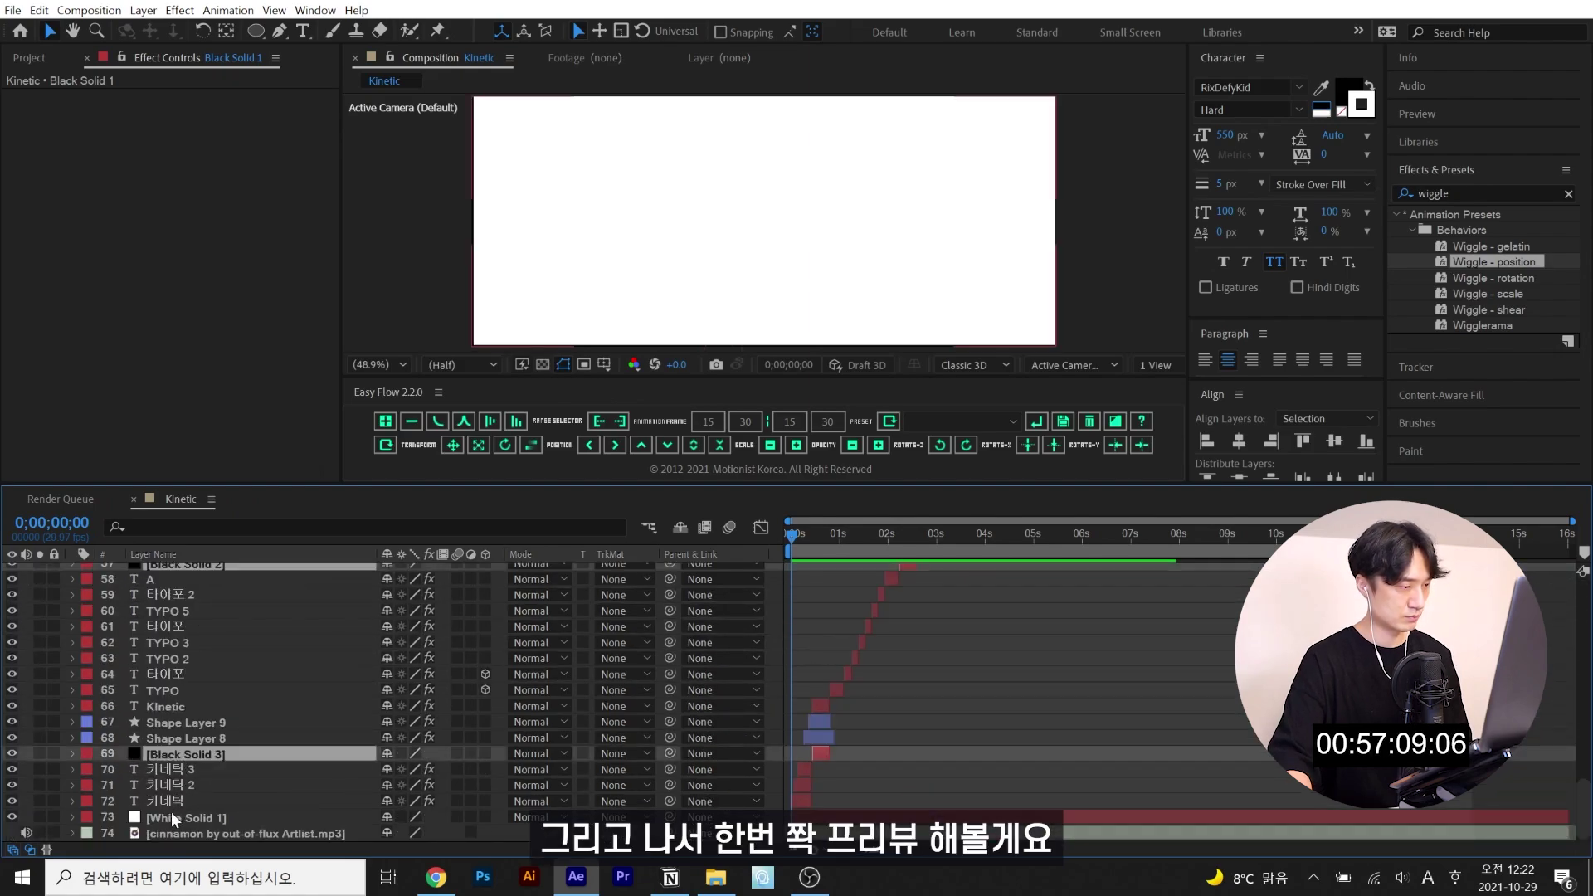
{"action": "left_click", "coordinate": [171, 811]}
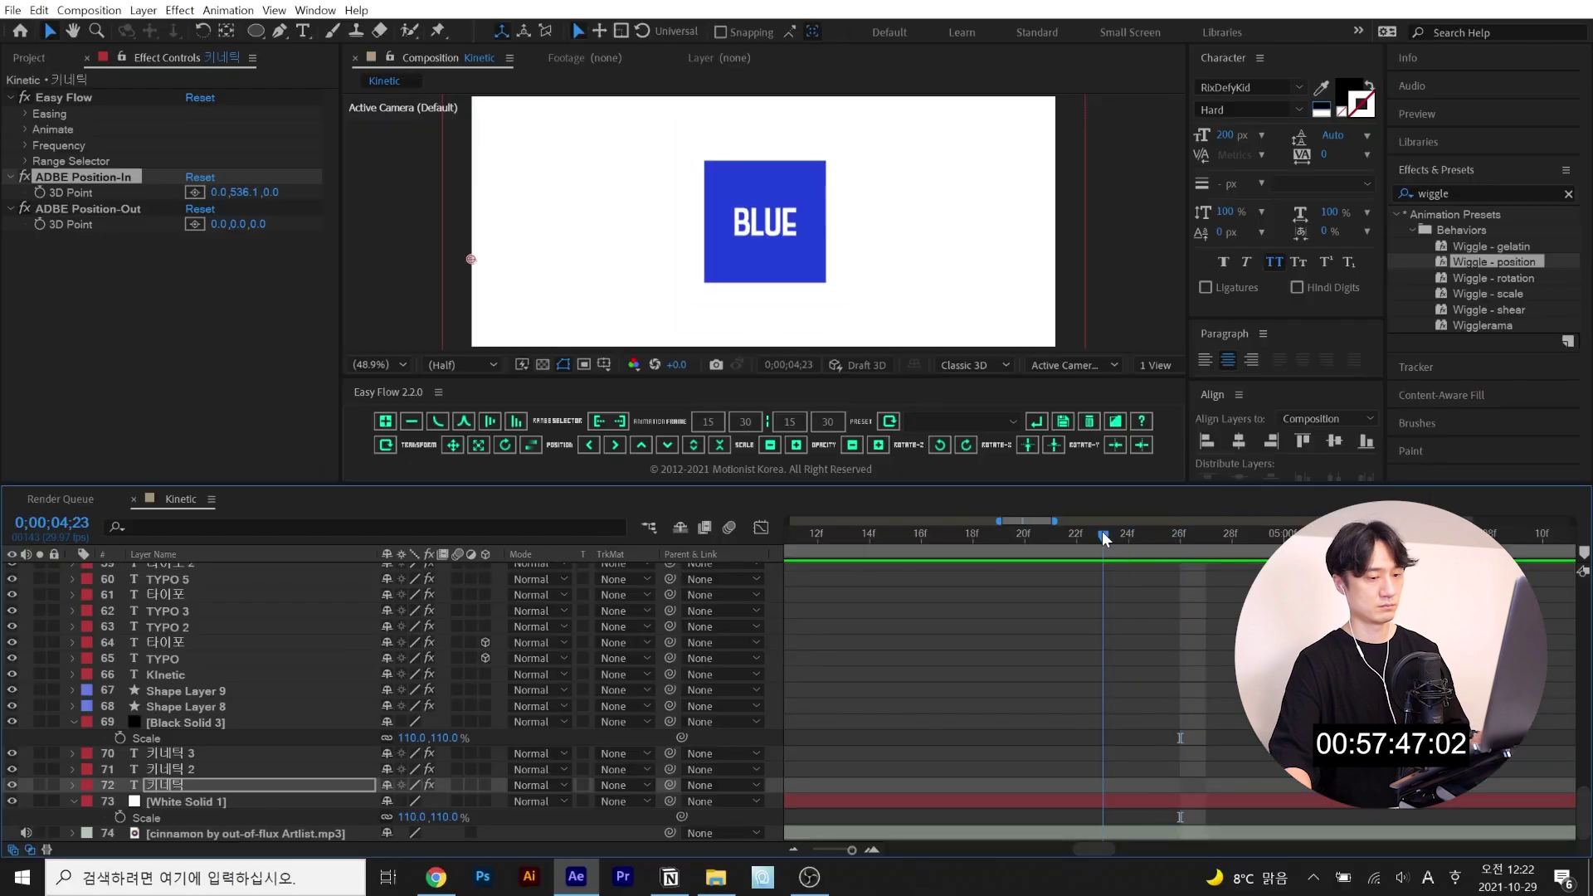
- Play back the composition through to the end logo, return to the start, and scrub through the opening around the TYPO title
{"action": "scroll", "coordinate": [958, 586], "scroll_direction": "down", "scroll_amount": 5}
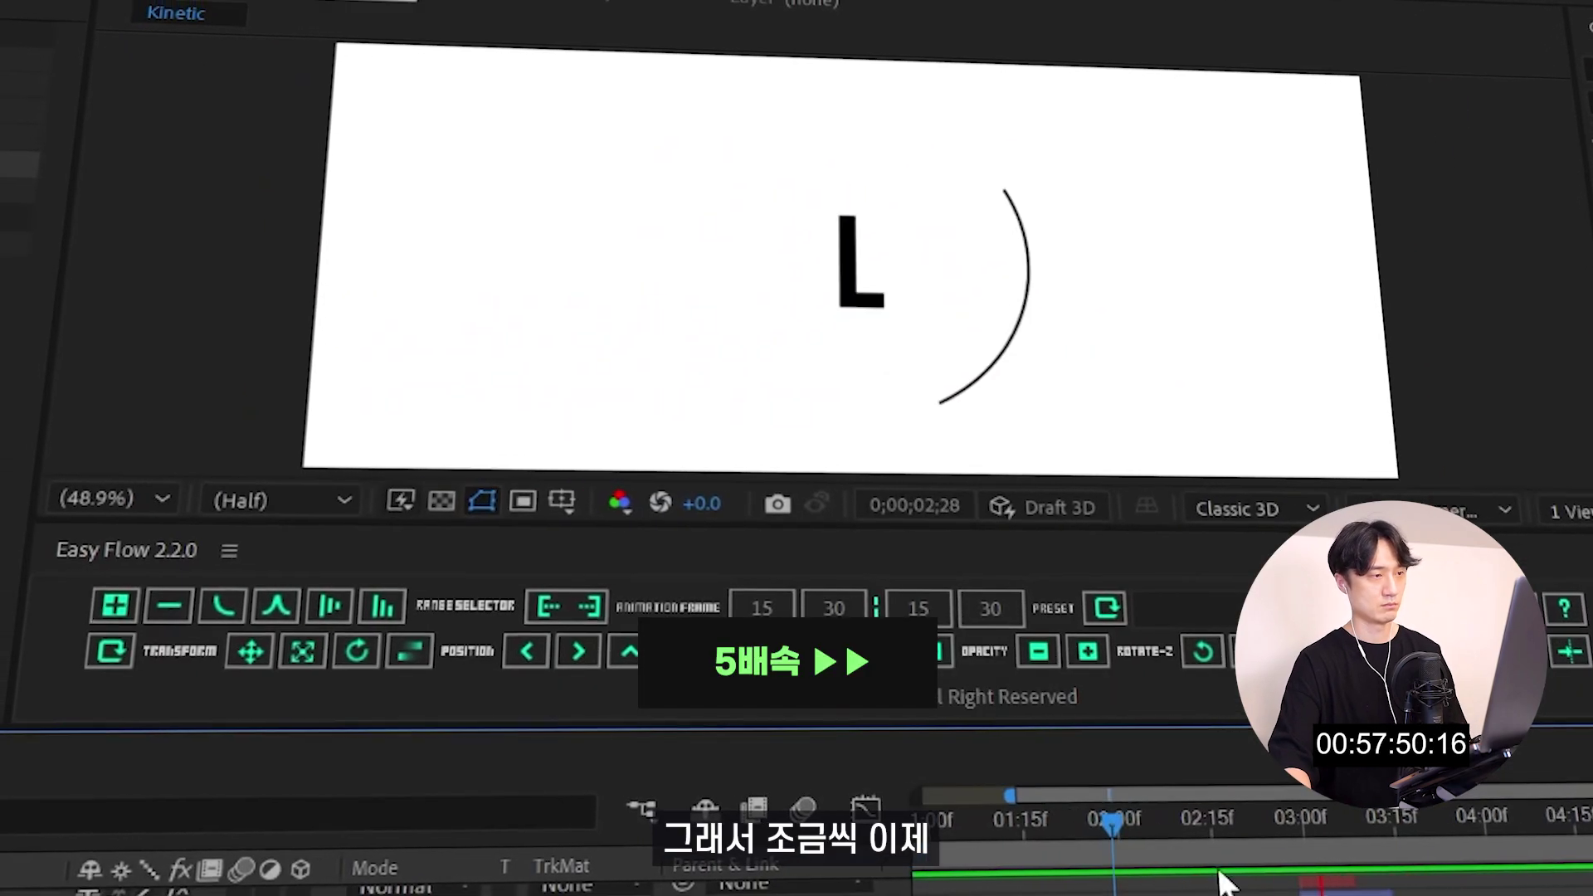
{"action": "key", "text": "space"}
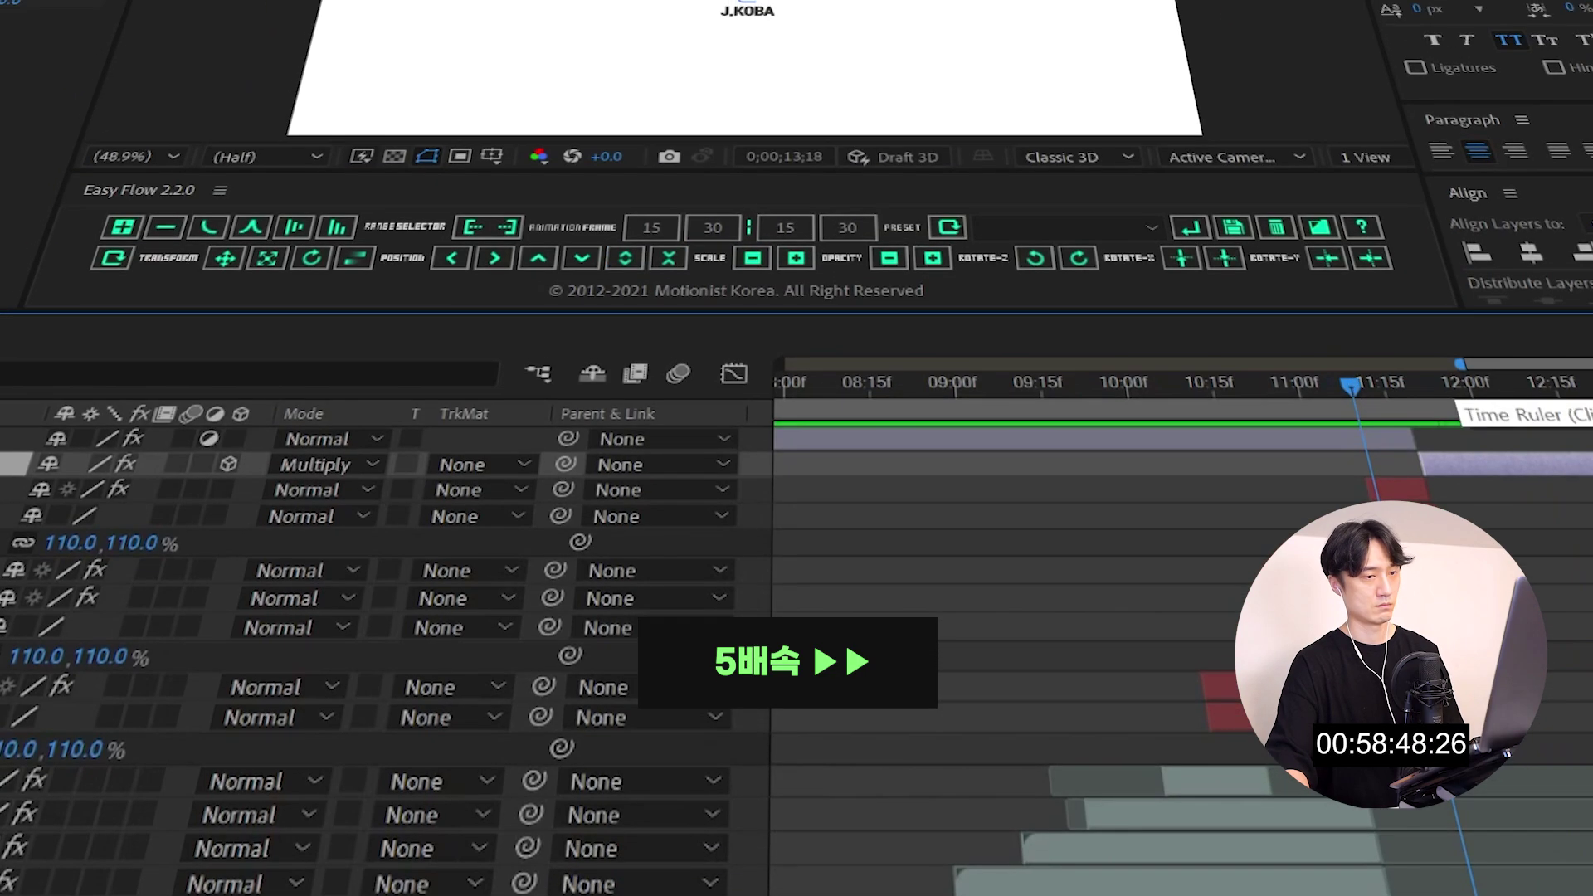
{"action": "left_click", "coordinate": [1199, 353]}
{"action": "key", "text": "Home"}
{"action": "key", "text": "semicolon"}
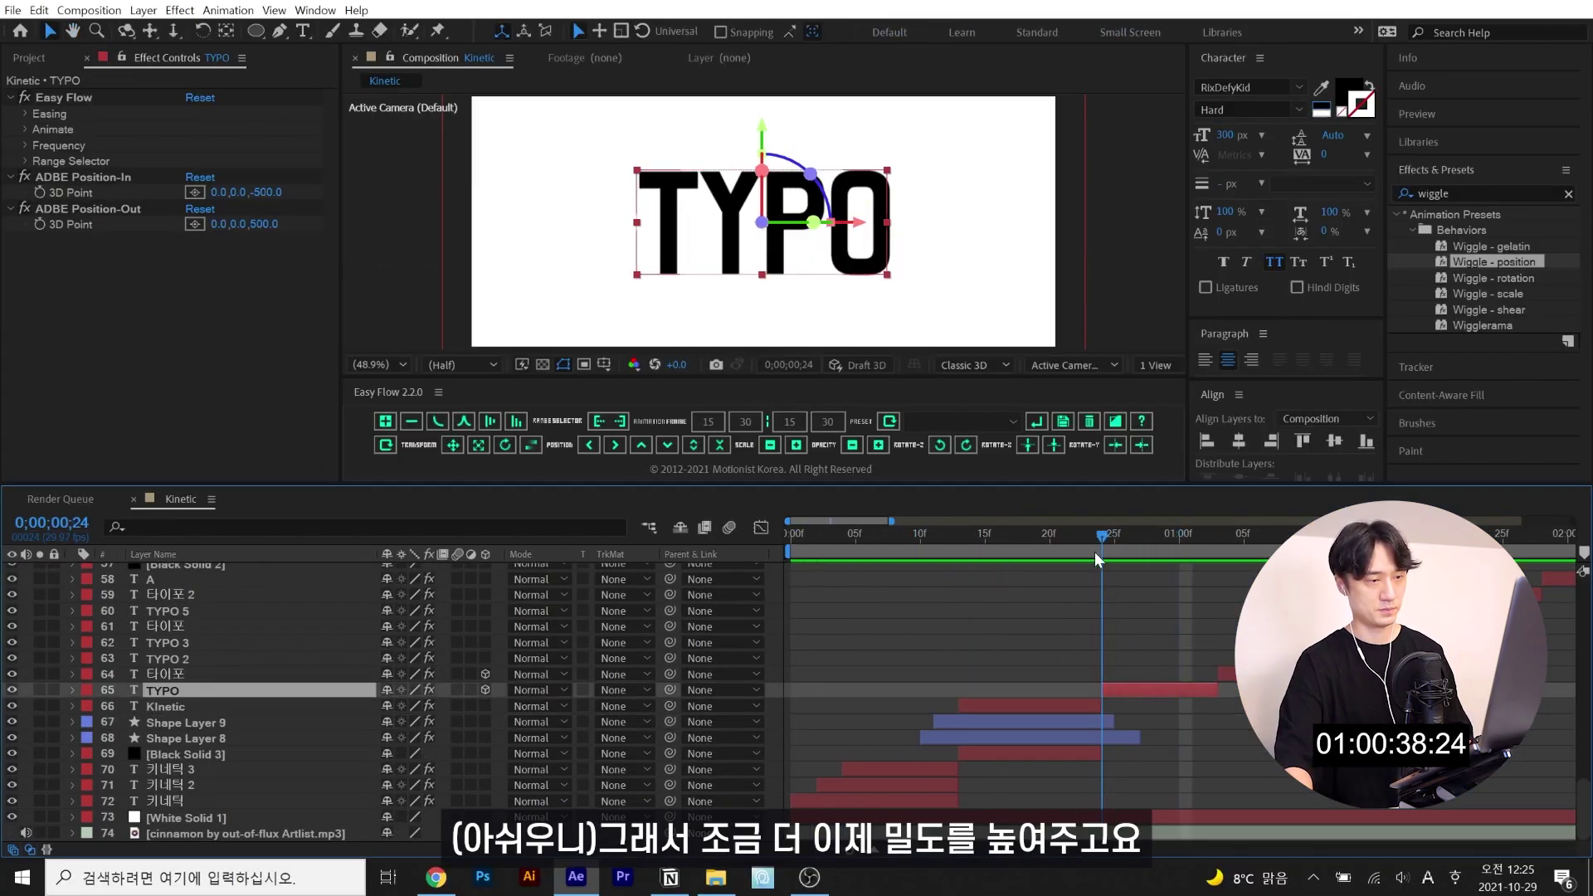
{"action": "left_click", "coordinate": [968, 540]}
{"action": "left_click_drag", "start_coordinate": [968, 540], "coordinate": [834, 540]}
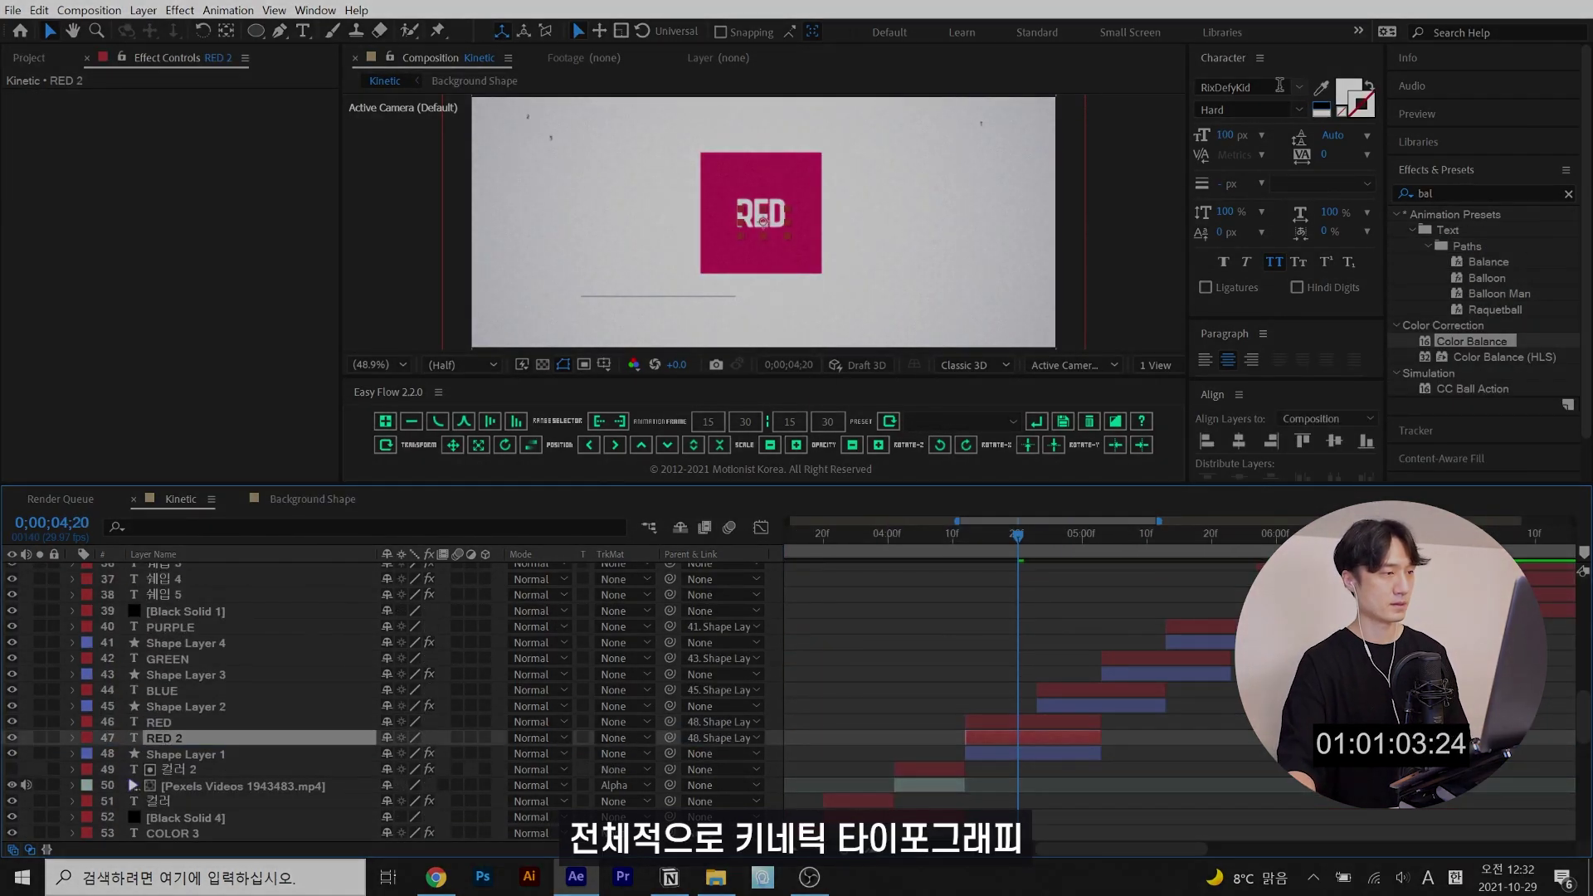
- Set the RED 2 title to the Tuesday Night font with Overlay blending, and reveal its opacity
{"action": "type", "text": "tues"}
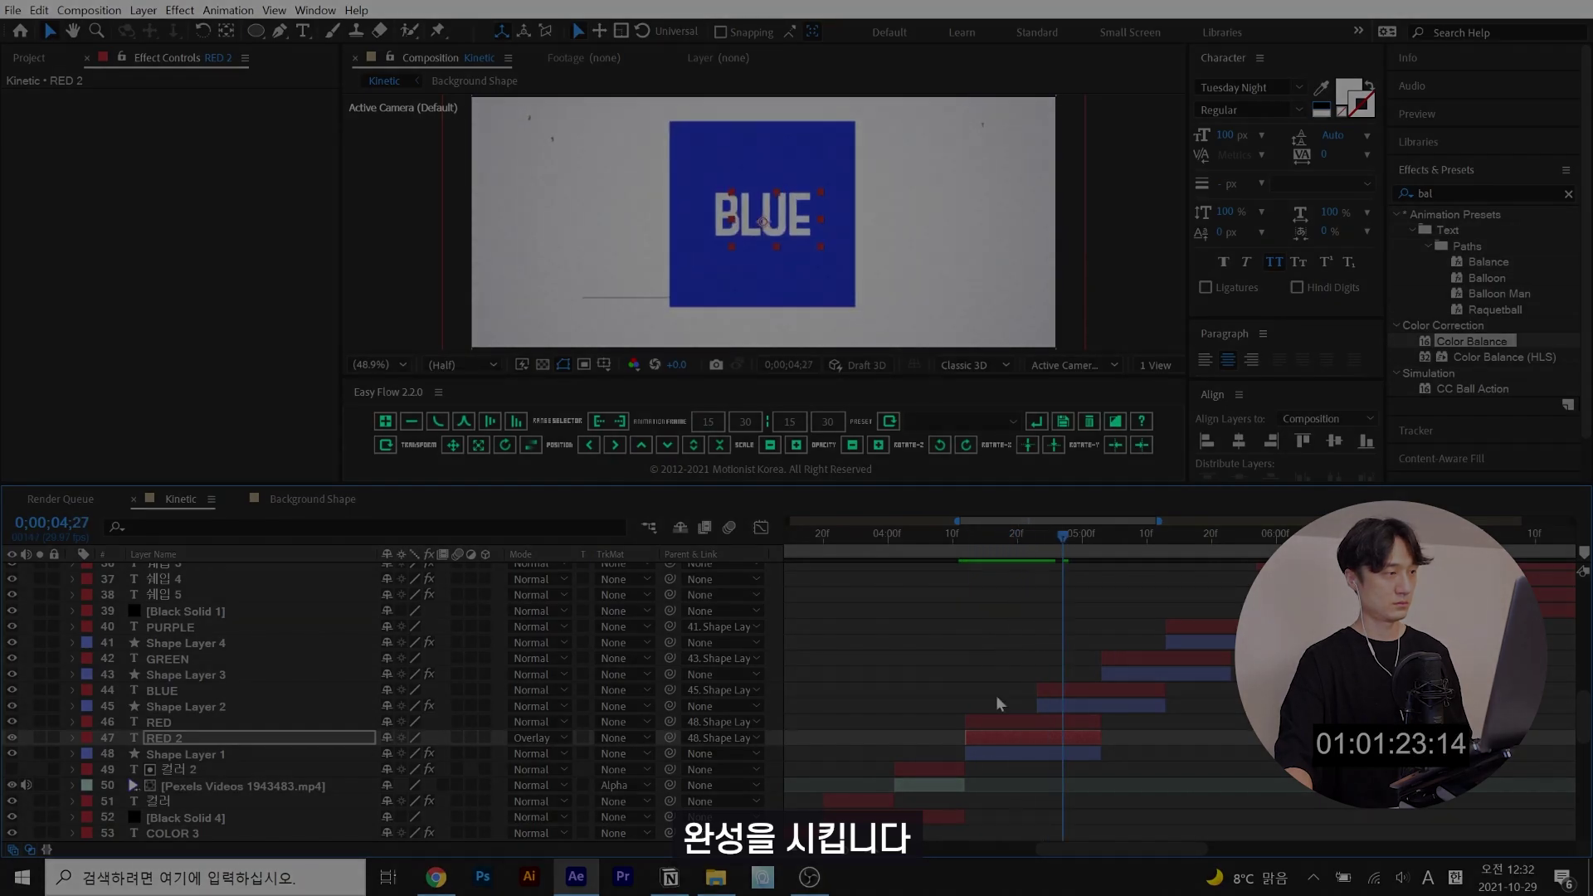
{"action": "type", "text": "t"}
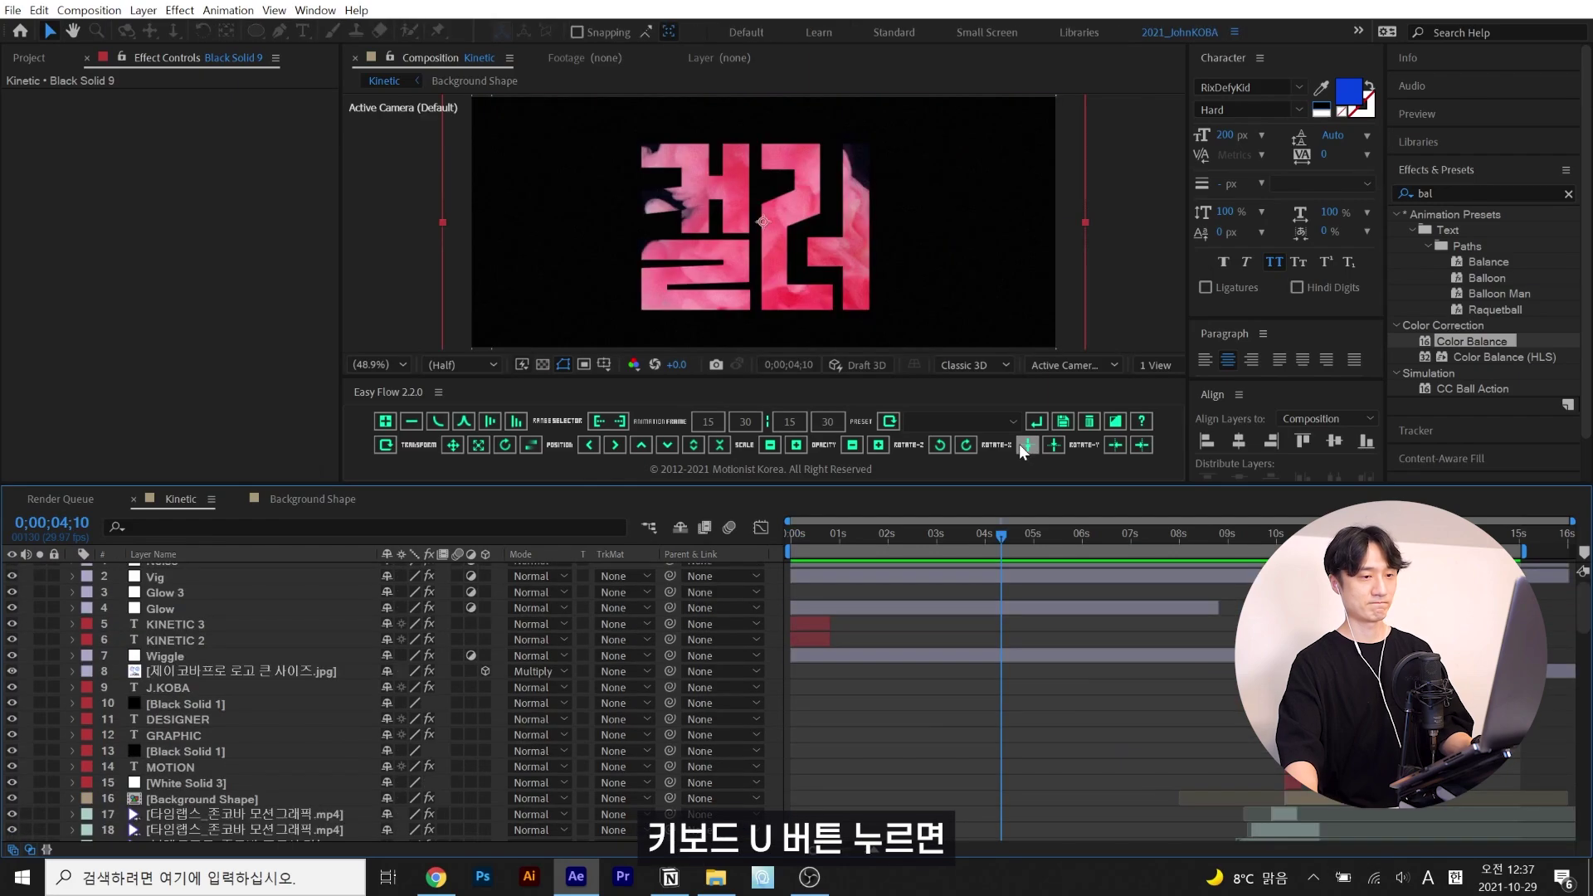
- Maximize the timeline and examine the full layer stack for keyframes
{"action": "key", "text": "grave"}
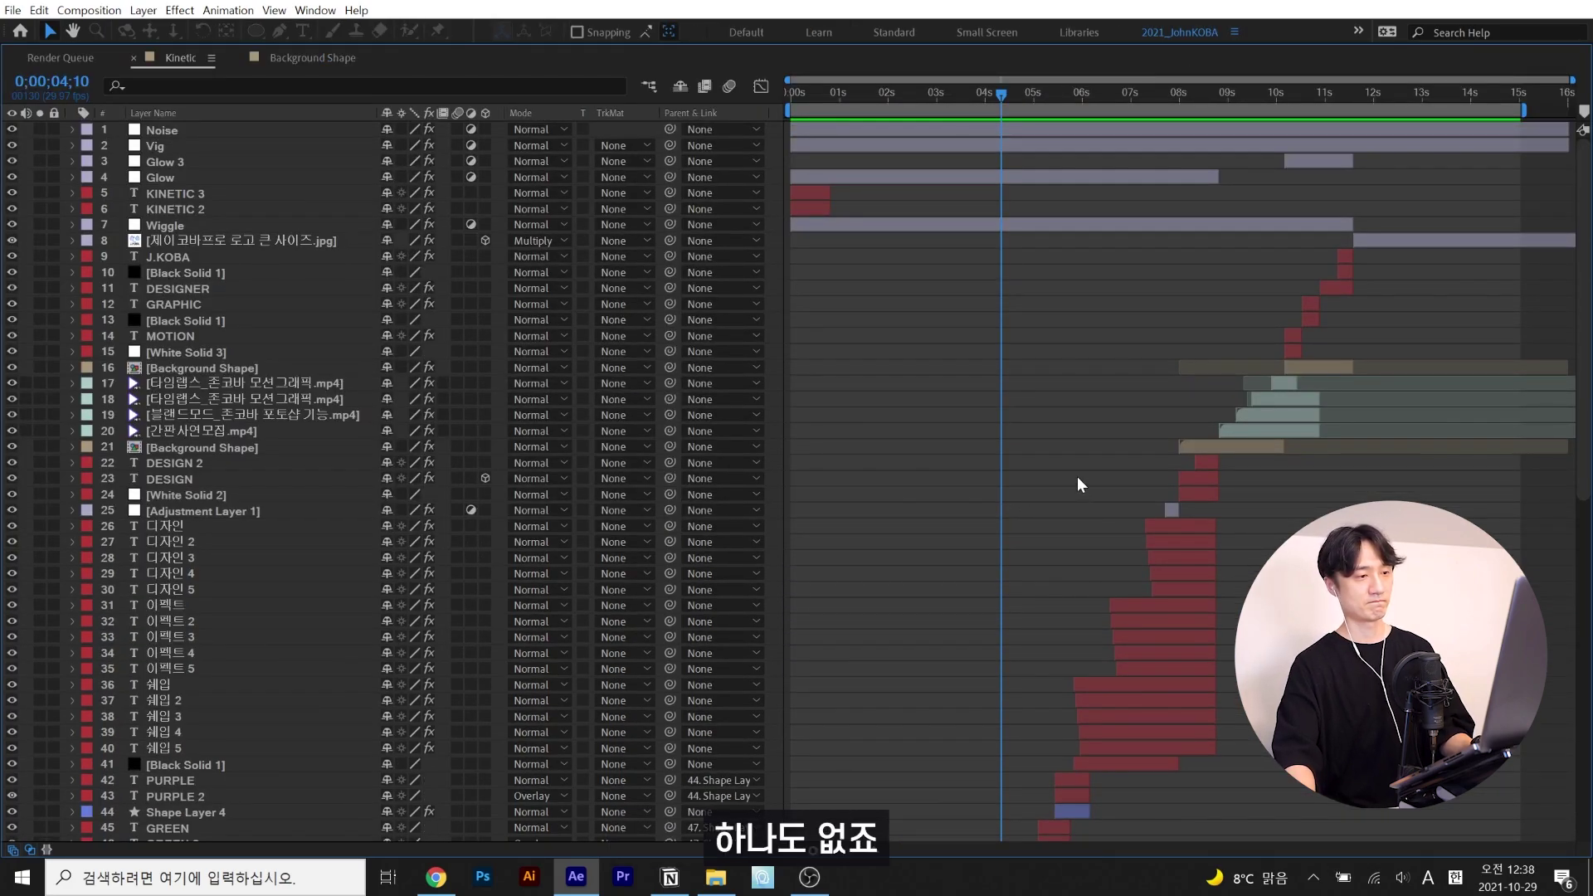
{"action": "scroll", "coordinate": [1062, 442], "scroll_direction": "down", "scroll_amount": 10}
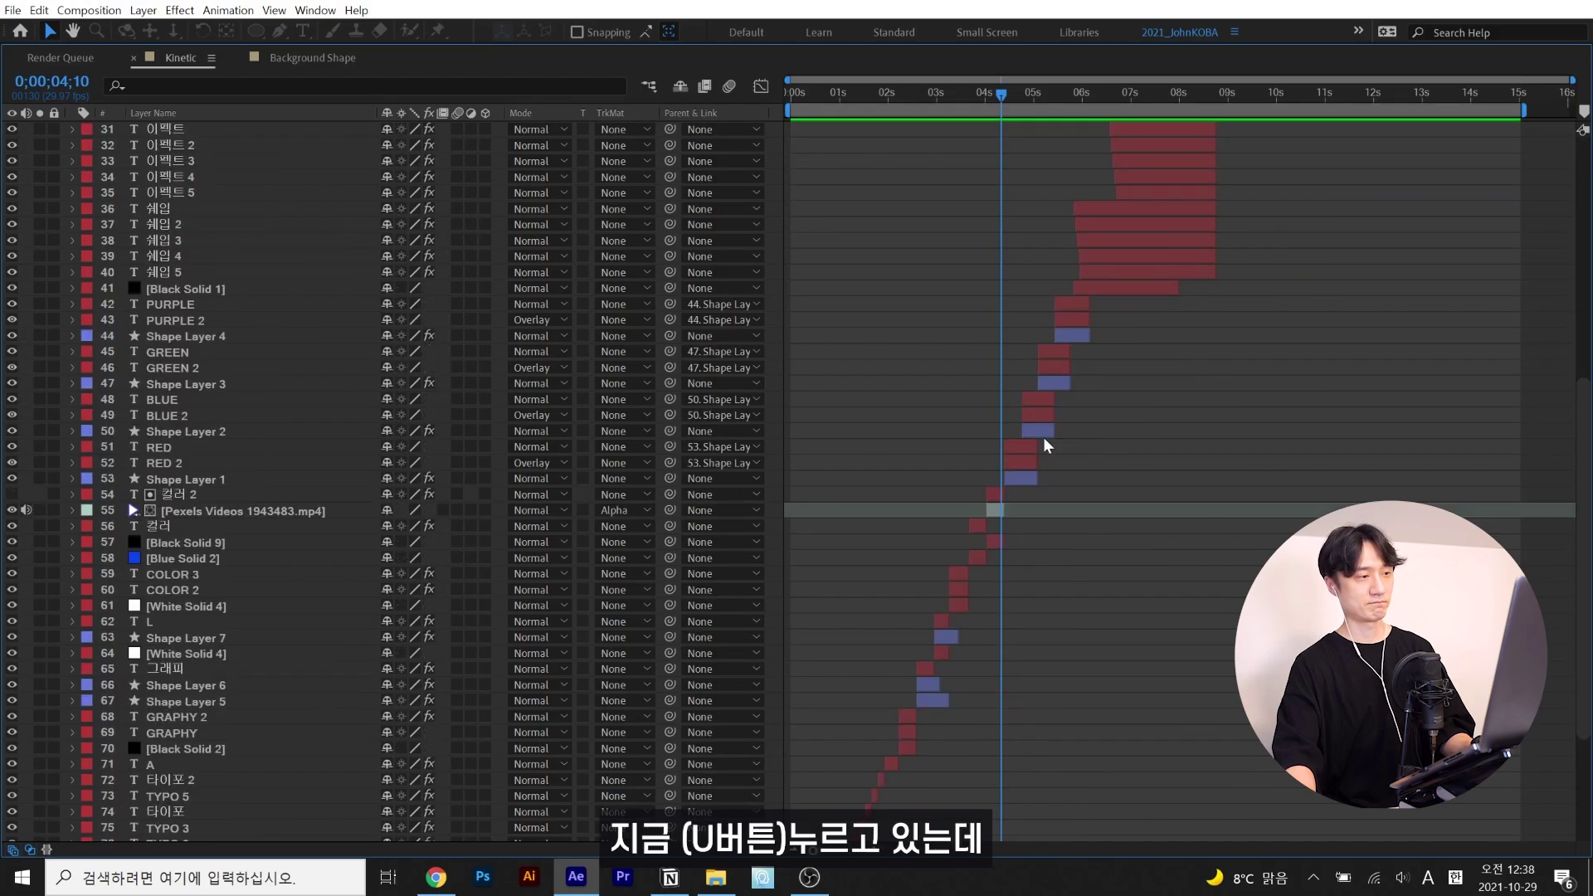
{"action": "scroll", "coordinate": [1118, 510], "scroll_direction": "down", "scroll_amount": 4}
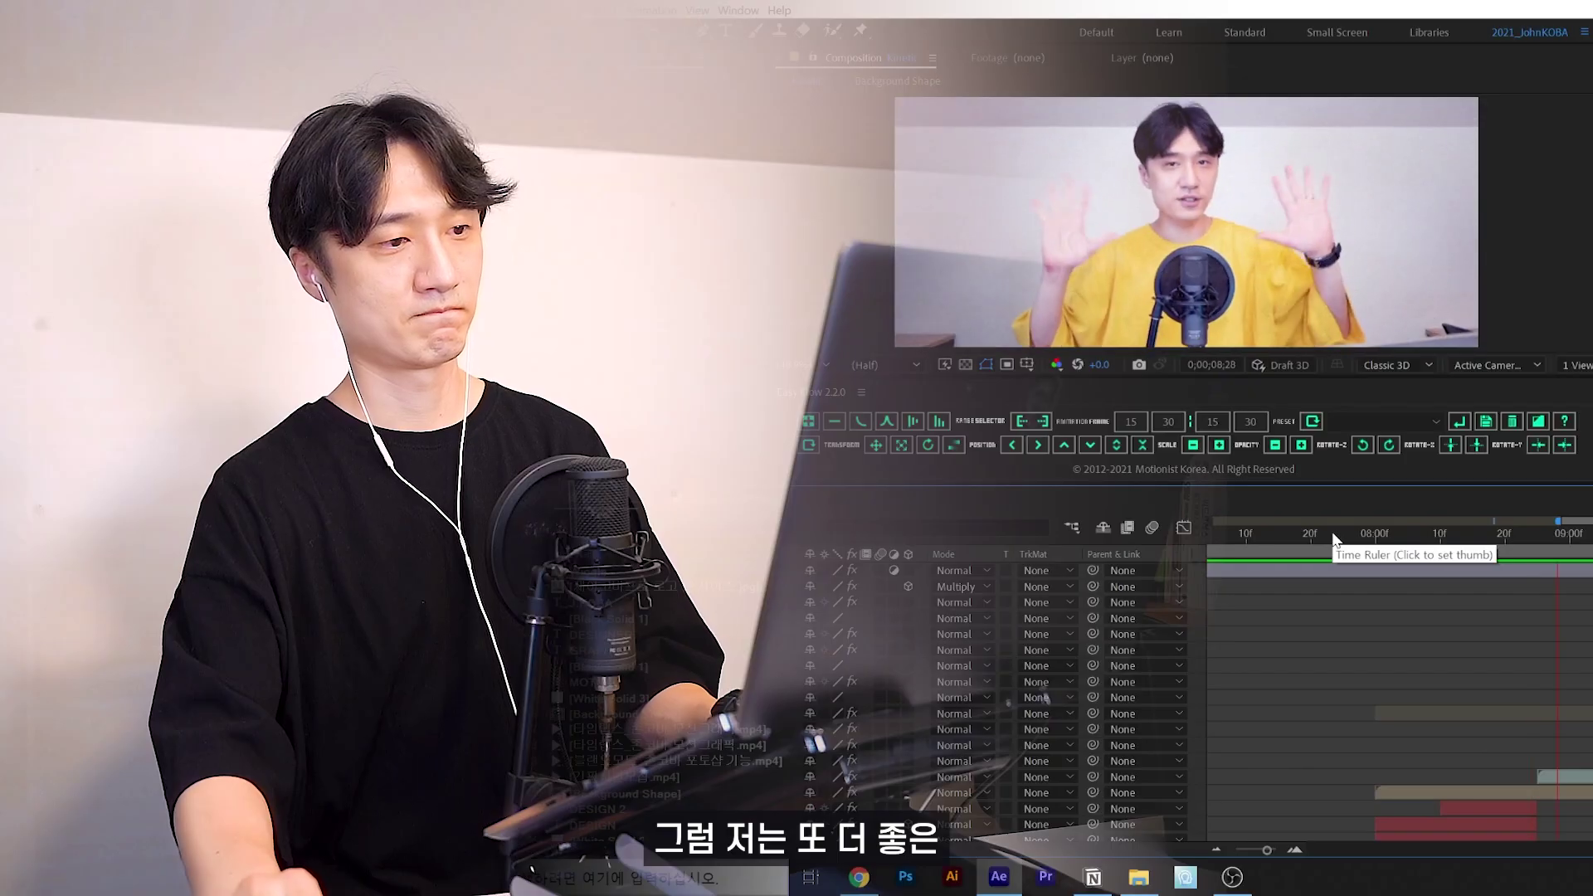
- Return to the 디자인 title near 7 seconds 24 frames and preview the transition into DESIGN
{"action": "left_click_drag", "start_coordinate": [1450, 541], "coordinate": [1344, 539]}
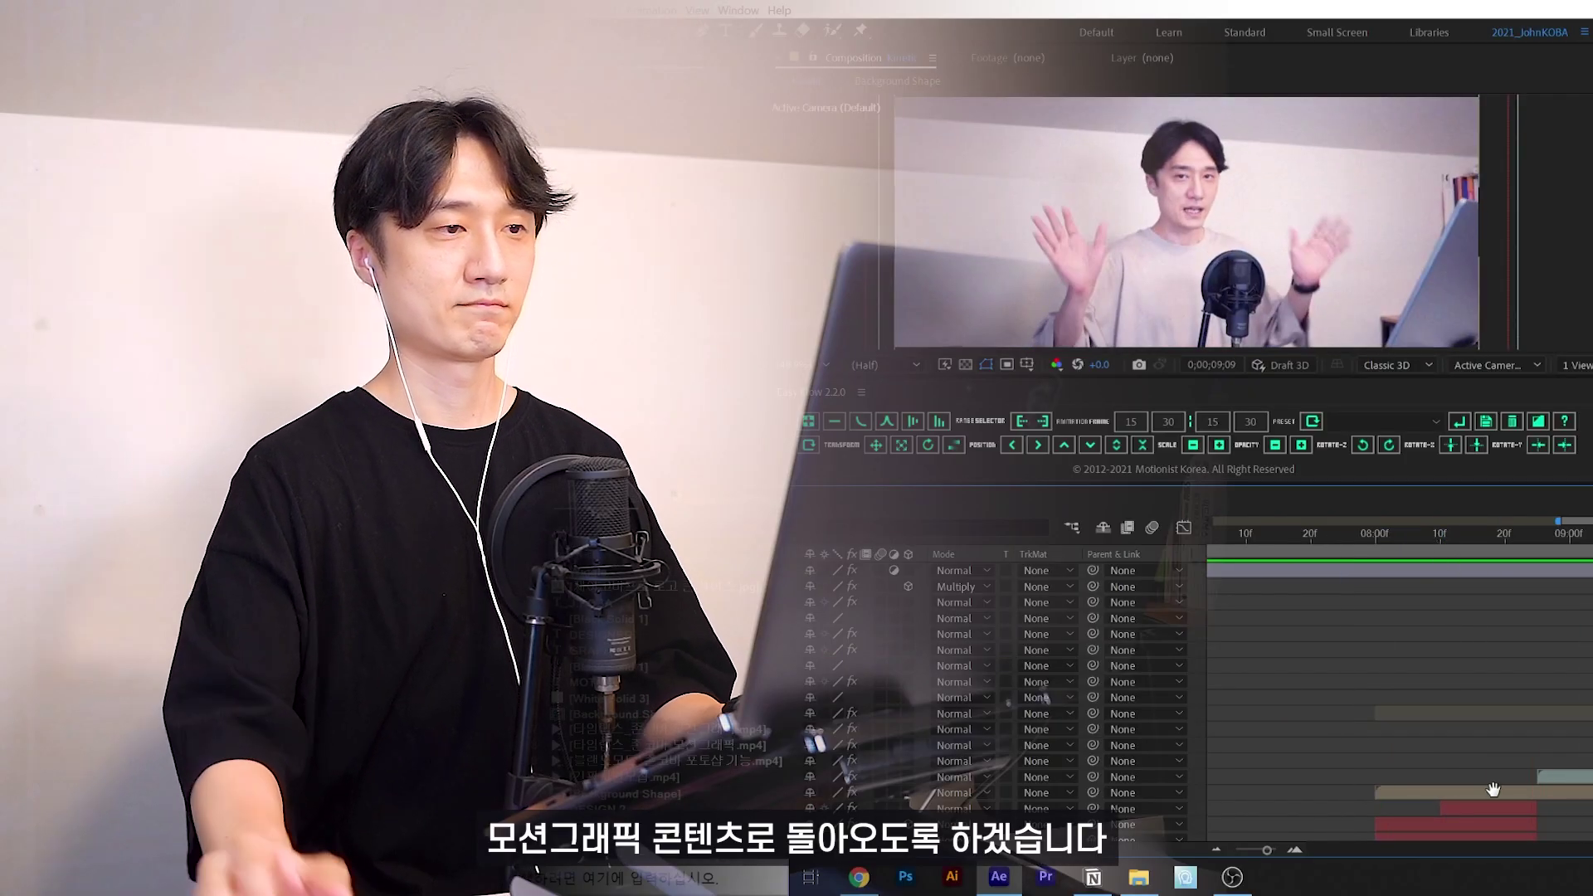
{"action": "left_click", "coordinate": [1338, 536]}
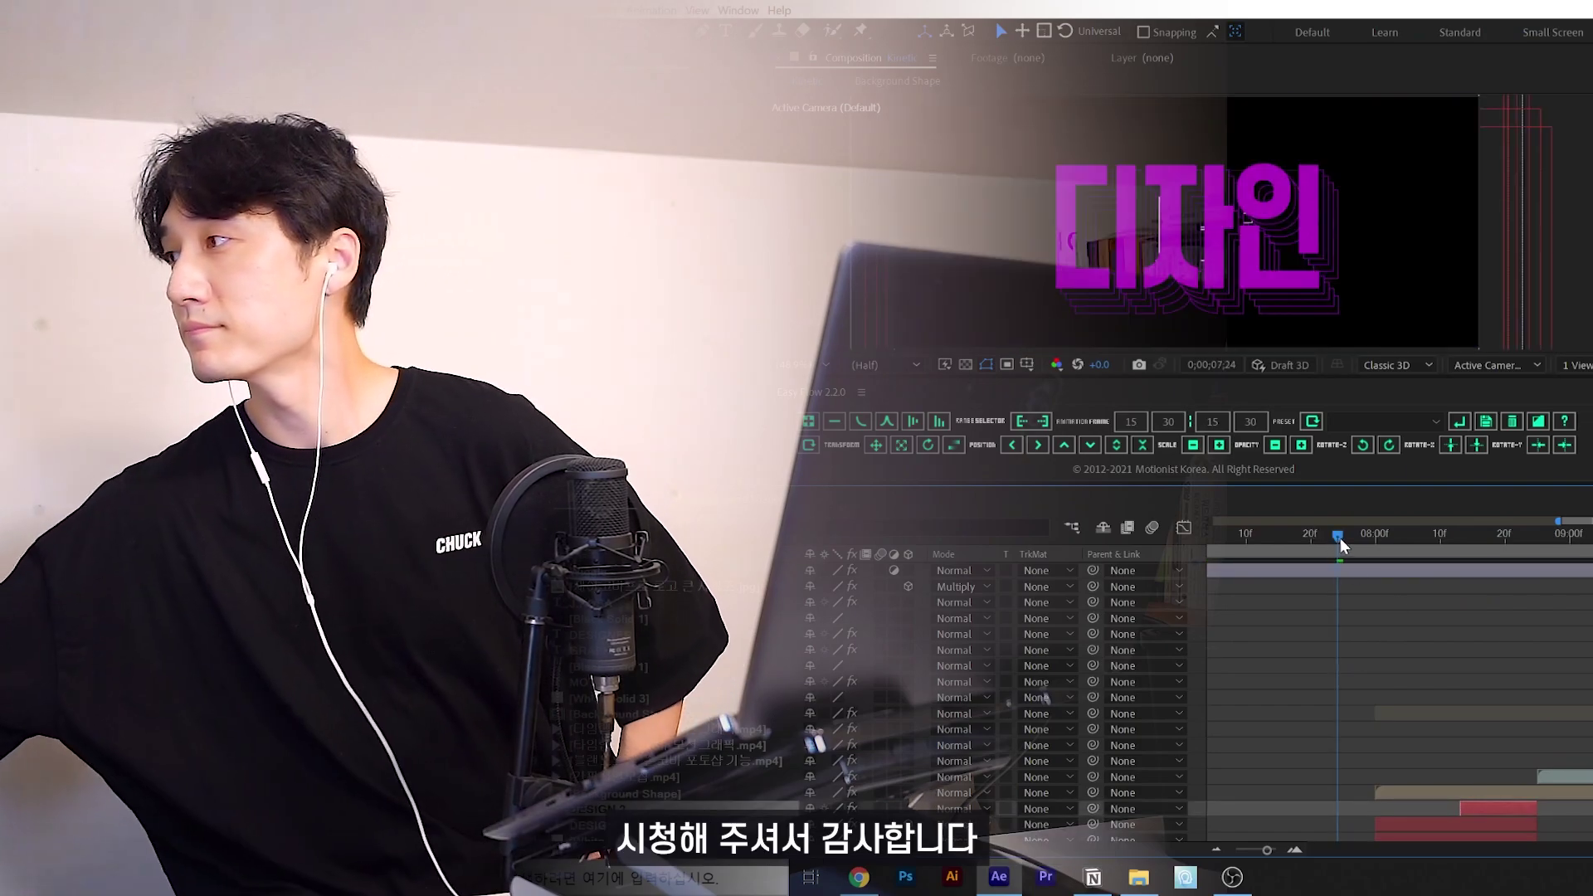
{"action": "key", "text": "space"}
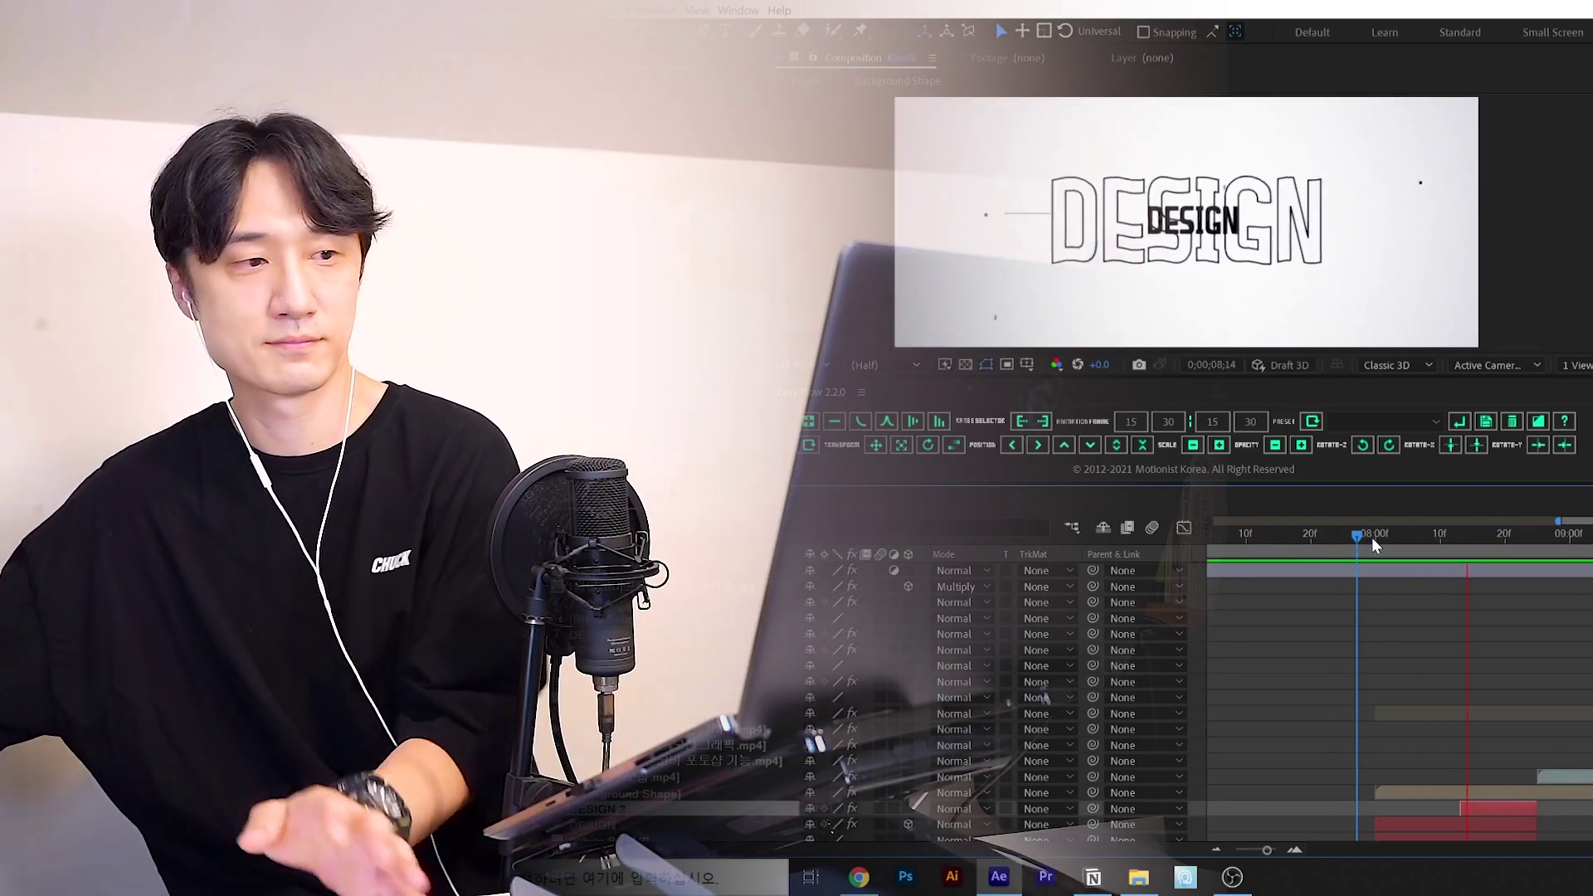